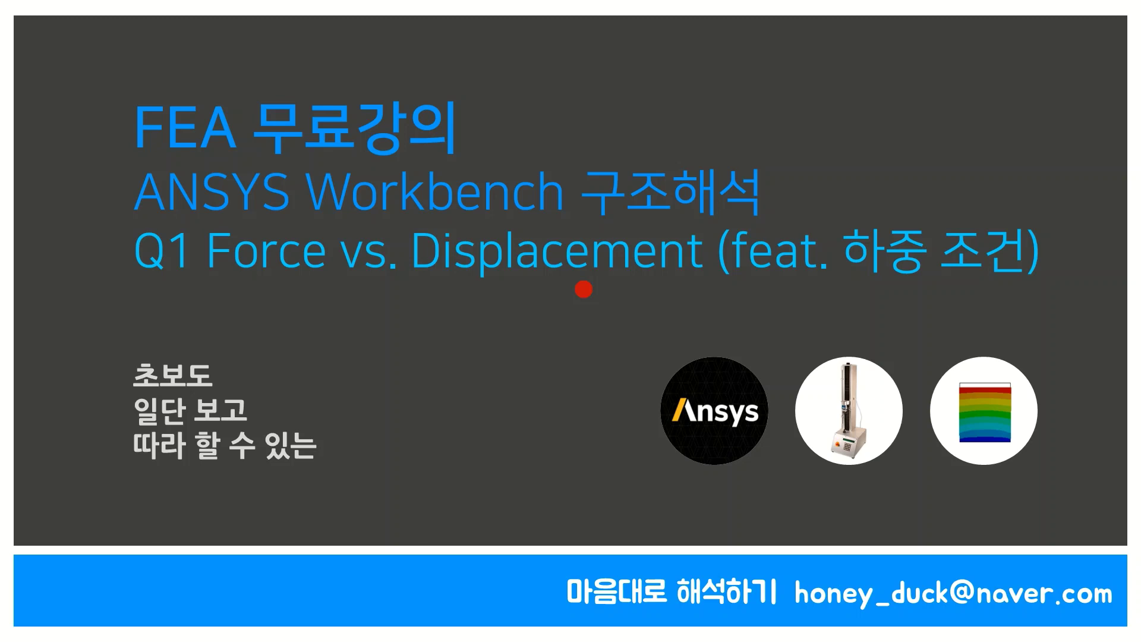
Step: Advance the slideshow to the Force vs Displacement slide and show all open windows
{"action": "left_click", "coordinate": [314, 428]}
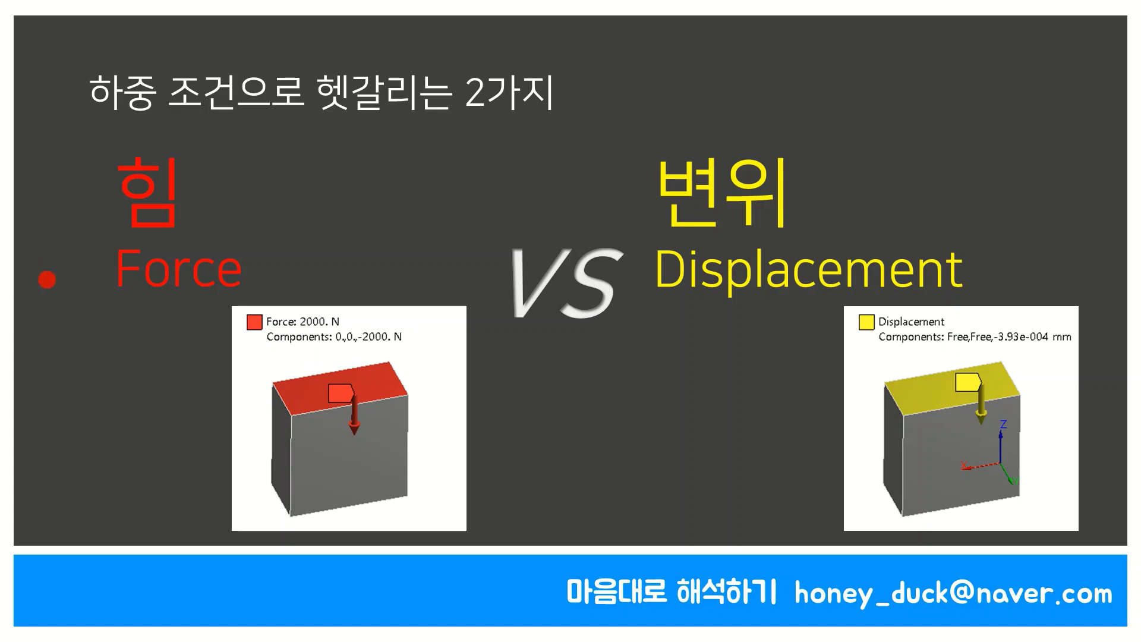
{"action": "key", "text": "super+Tab"}
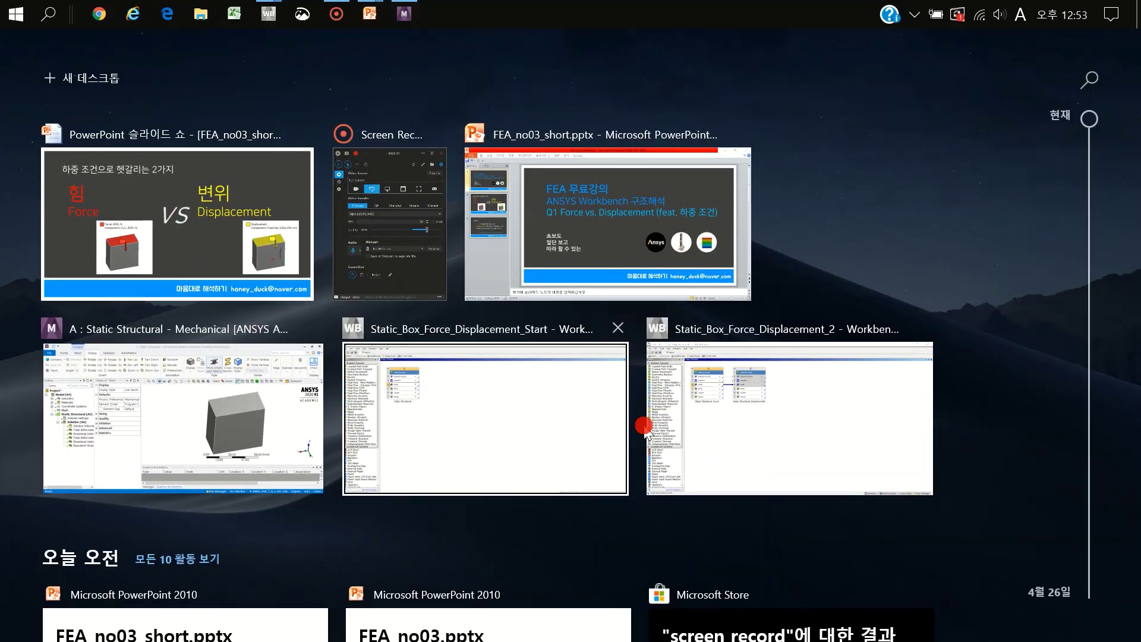
Step: Edit the Static_Box_Force_Displacement_Start project's Model in ANSYS Mechanical
{"action": "left_click", "coordinate": [569, 441]}
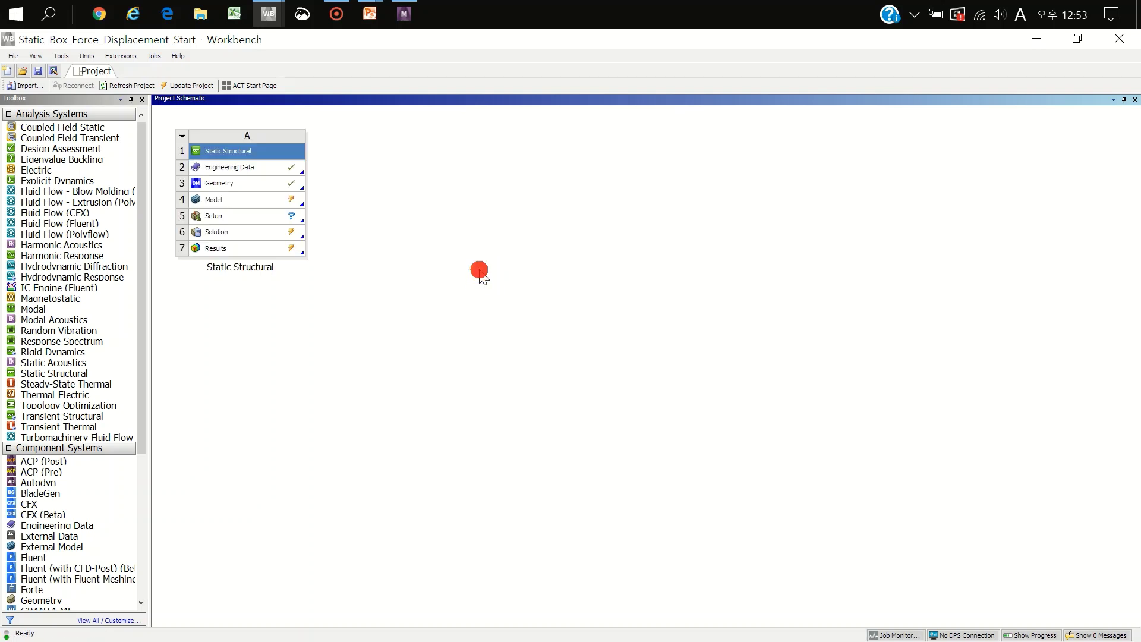
{"action": "left_click", "coordinate": [252, 199]}
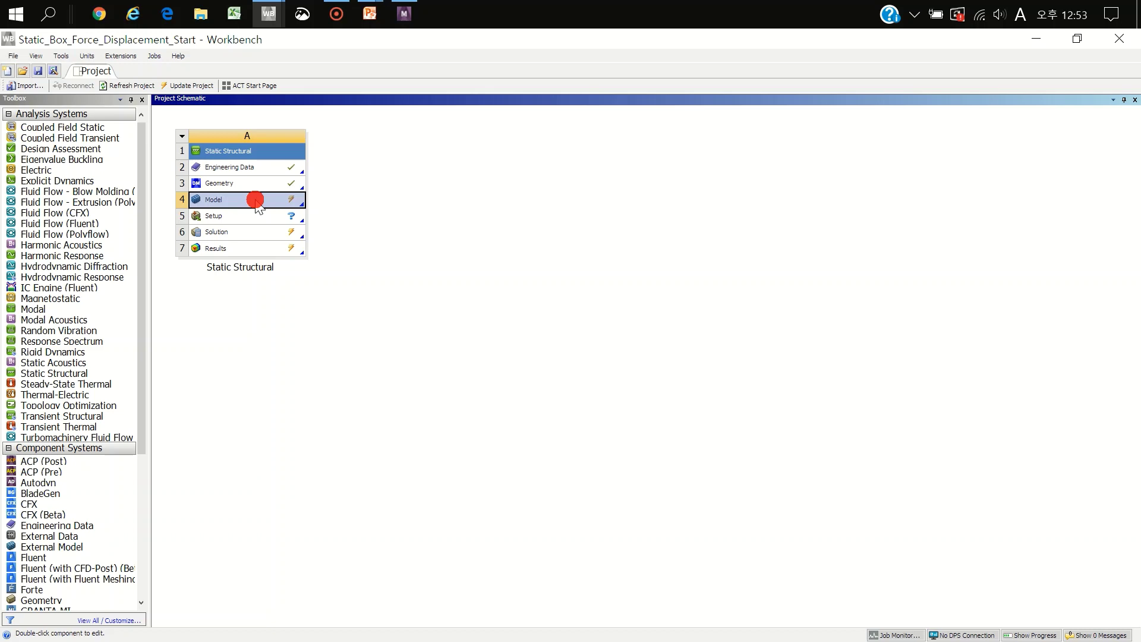
{"action": "right_click", "coordinate": [256, 201]}
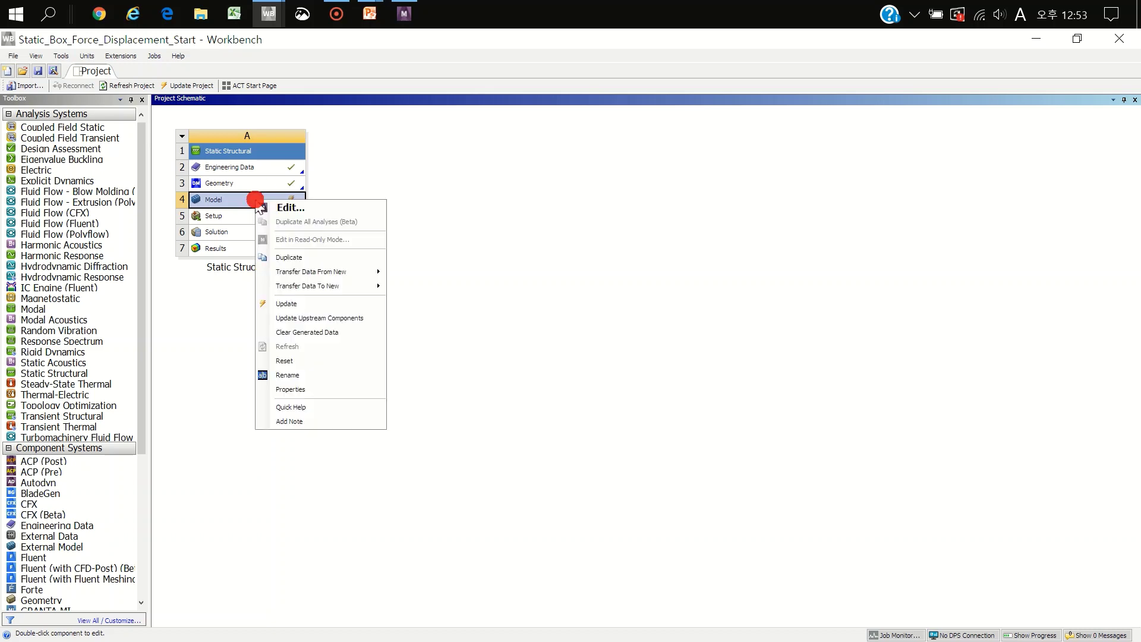
{"action": "left_click", "coordinate": [284, 201]}
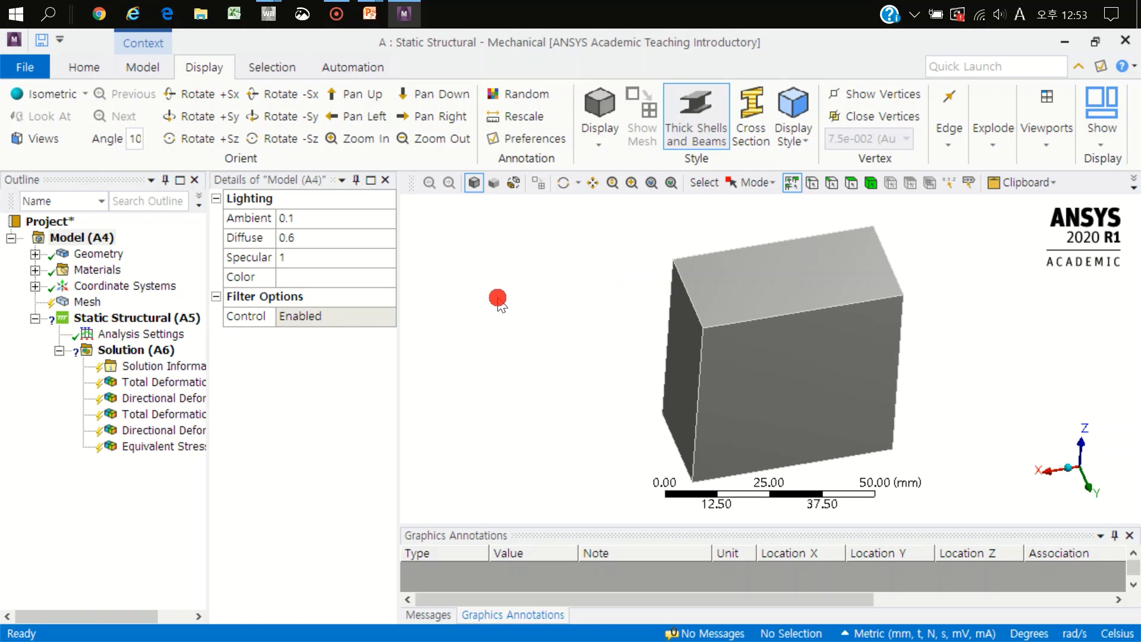
Step: Confirm the solid body measures 50 × 25 × 50 mm and stays assigned to Structural Steel
{"action": "left_click", "coordinate": [35, 254]}
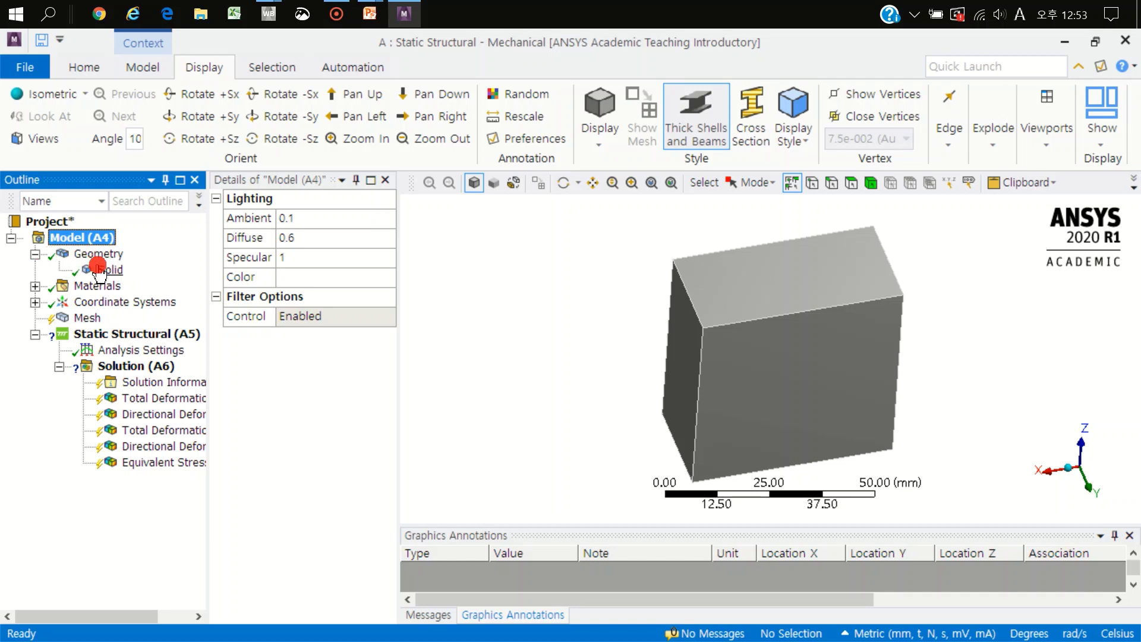
{"action": "left_click", "coordinate": [98, 270]}
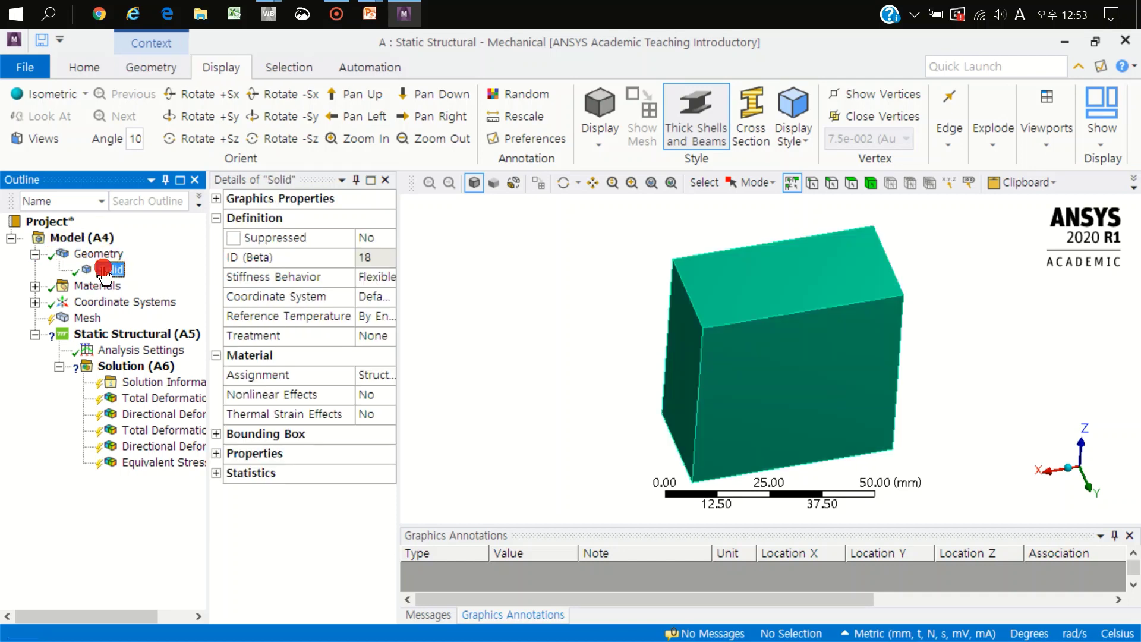
{"action": "left_click_drag", "start_coordinate": [356, 238], "coordinate": [312, 240]}
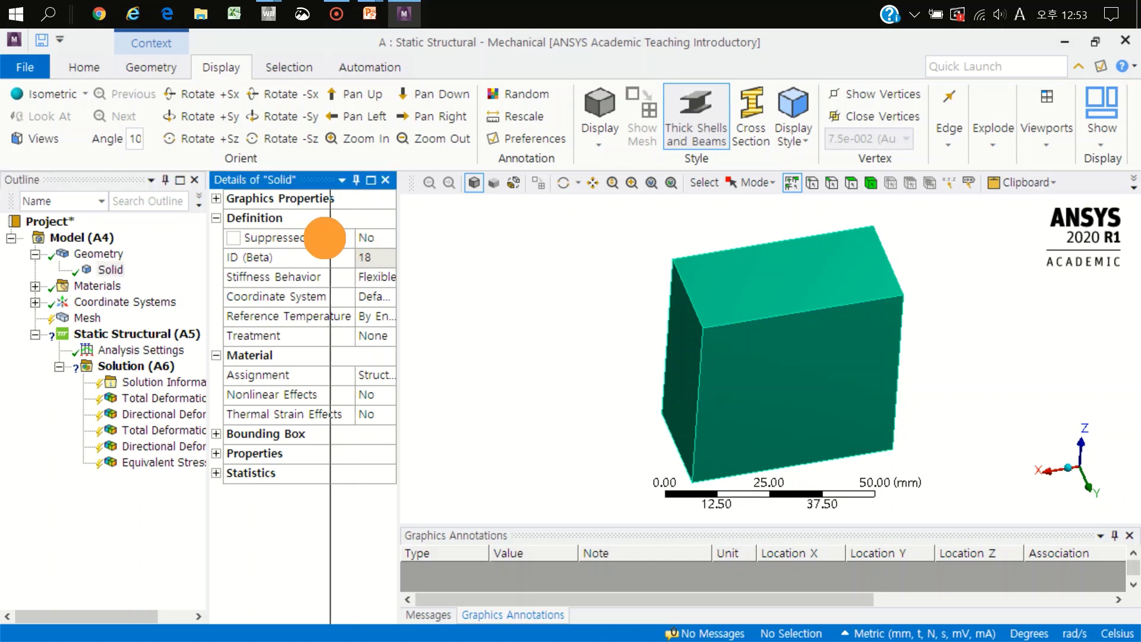
{"action": "left_click", "coordinate": [217, 434]}
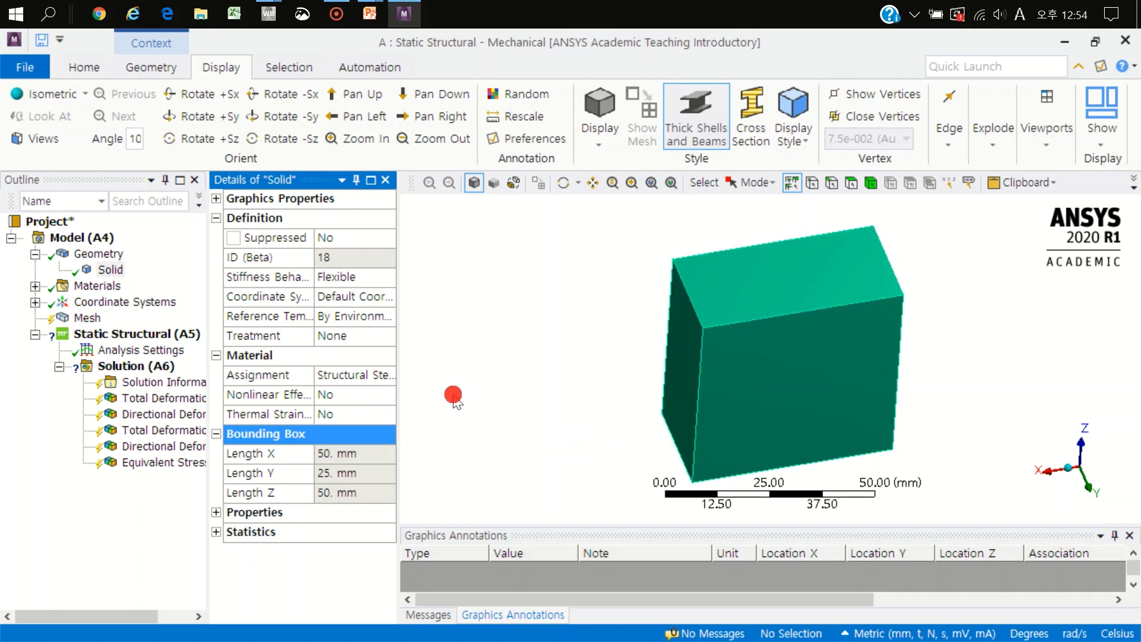
{"action": "left_click", "coordinate": [391, 378]}
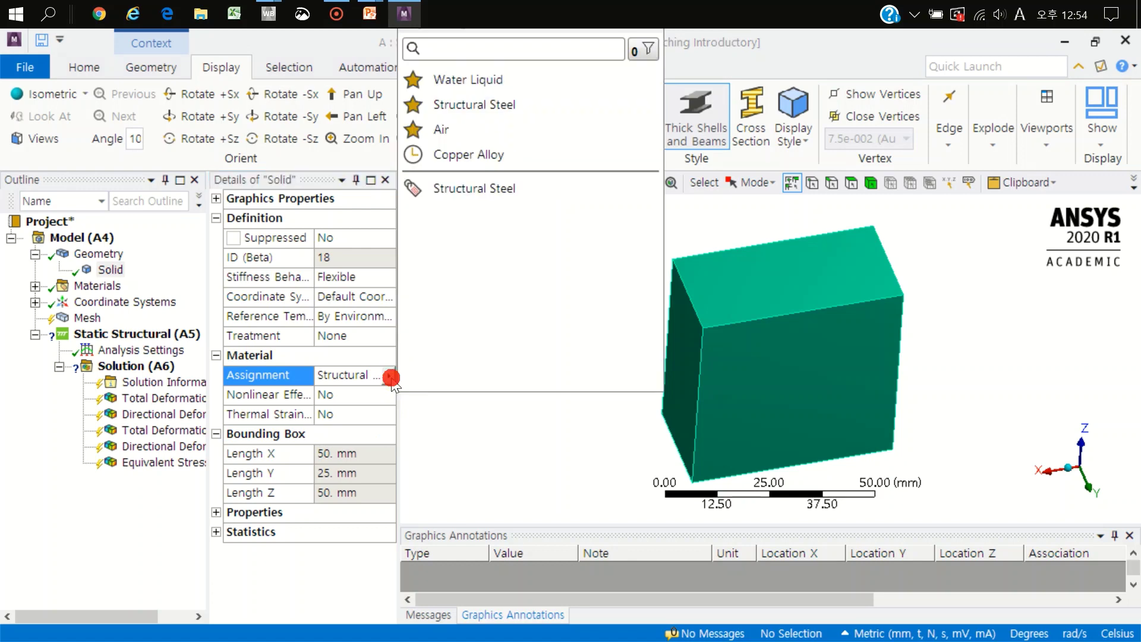
{"action": "left_click", "coordinate": [537, 191]}
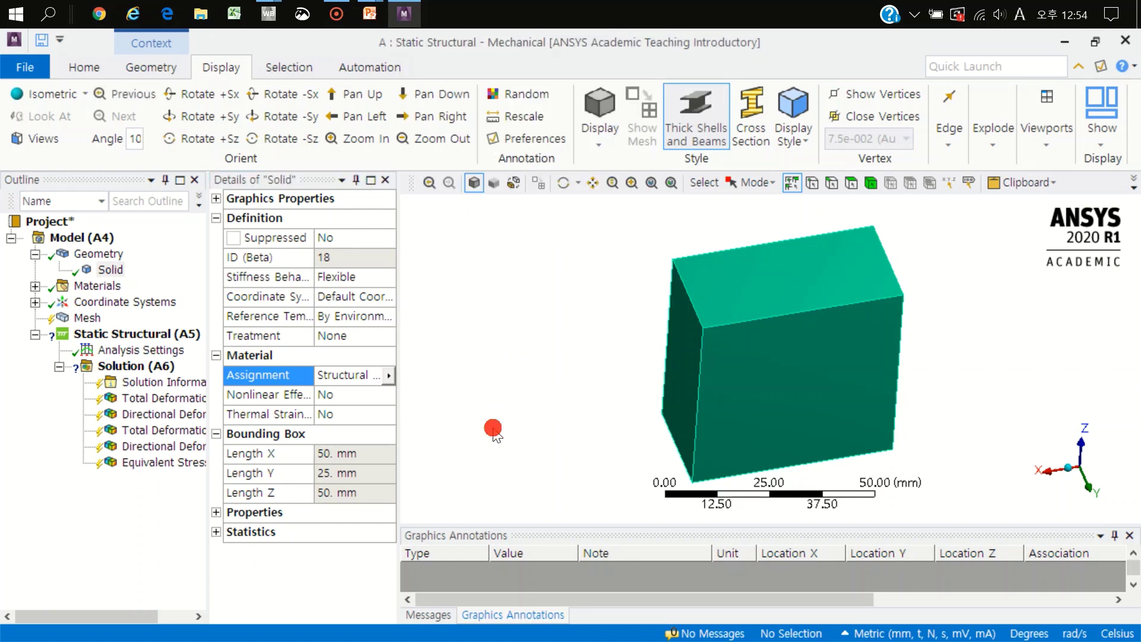
{"action": "left_click", "coordinate": [35, 286]}
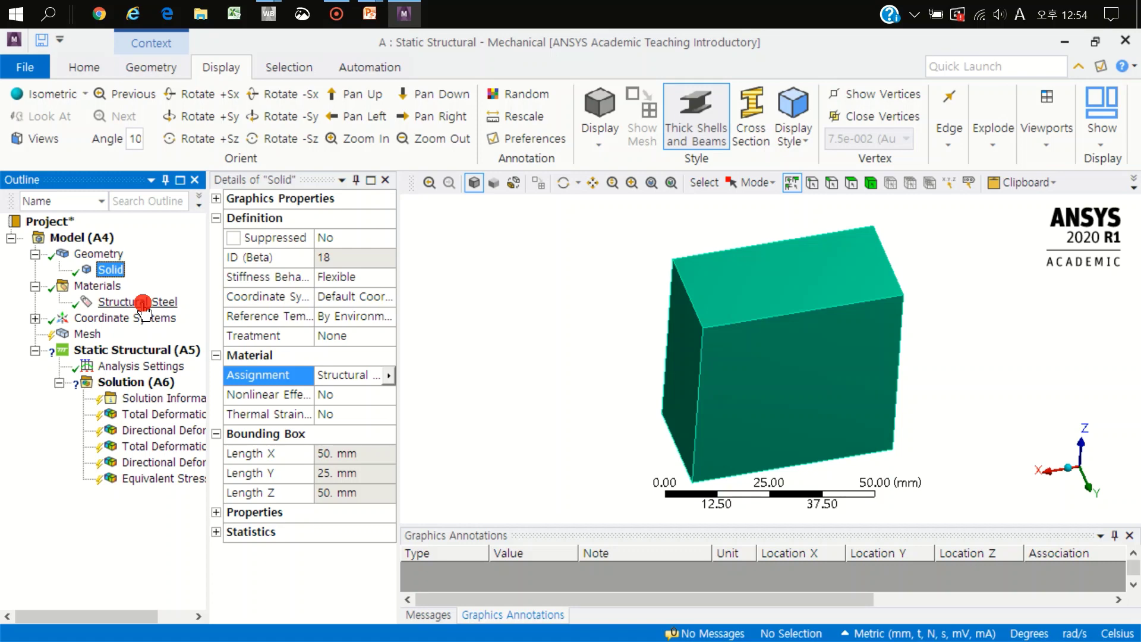
Step: Review the Global Coordinate System origin at 0 mm and turn the block toward a front view
{"action": "left_click", "coordinate": [35, 318]}
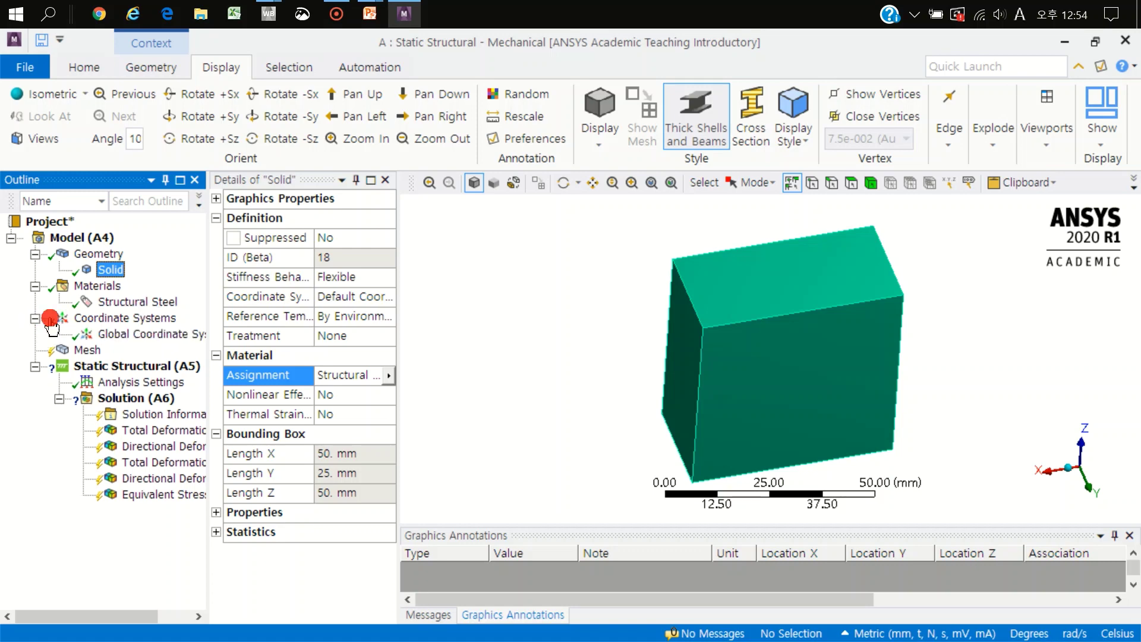
{"action": "left_click", "coordinate": [142, 335]}
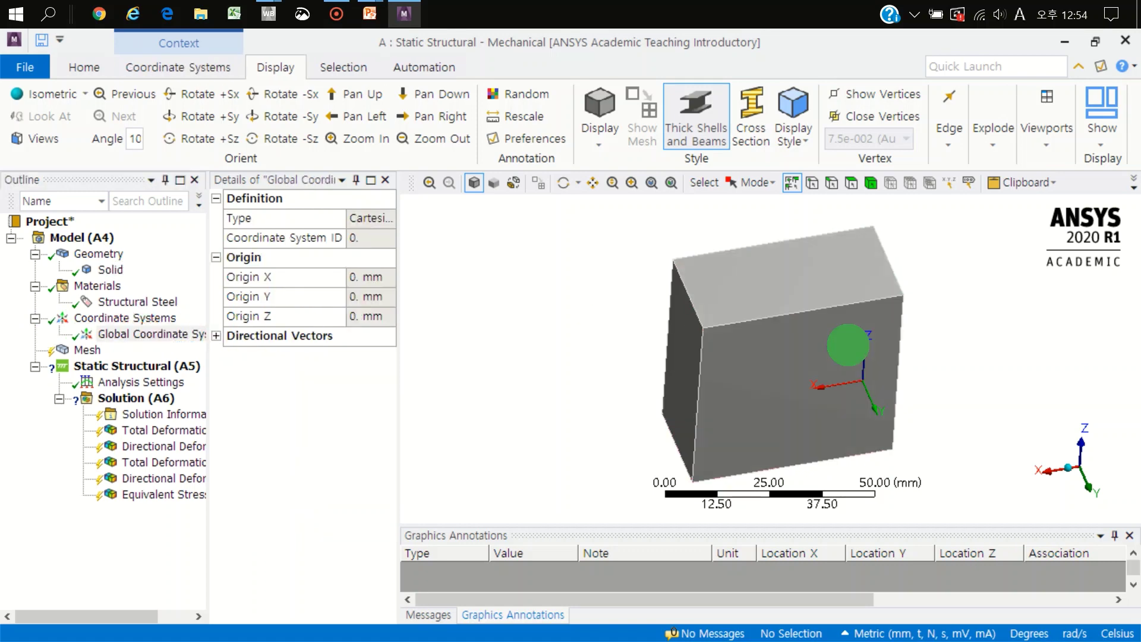
{"action": "mouse_move", "coordinate": [848, 345]}
{"action": "middle_mouse_down"}
{"action": "mouse_move", "coordinate": [793, 327]}
{"action": "mouse_move", "coordinate": [795, 273]}
{"action": "mouse_move", "coordinate": [667, 311]}
{"action": "middle_mouse_up"}
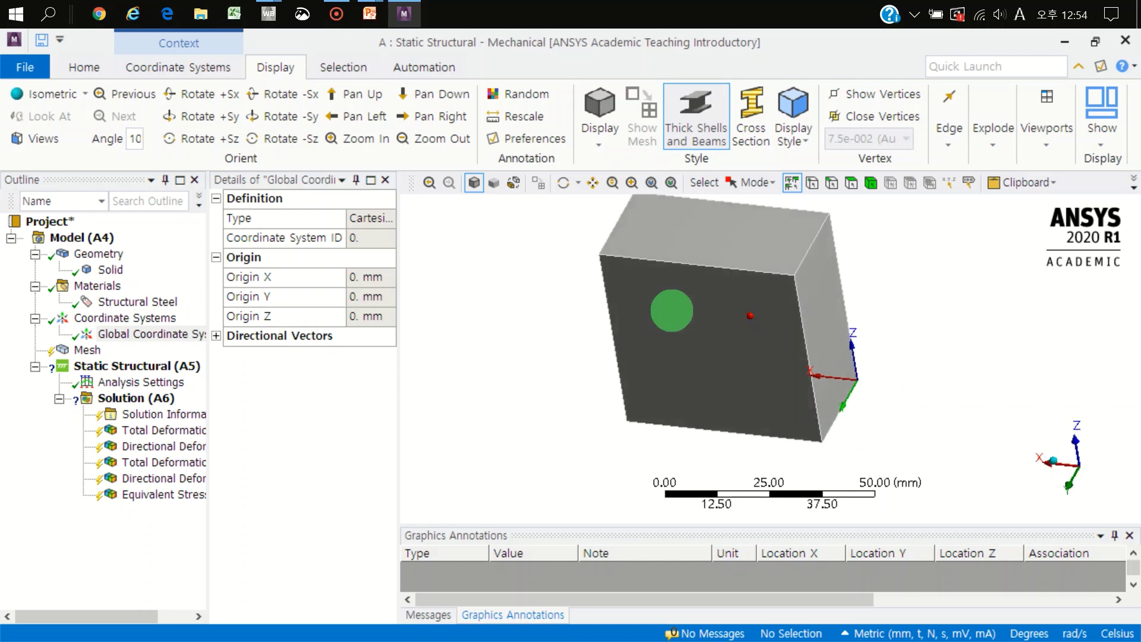
{"action": "middle_click_drag", "start_coordinate": [830, 387], "coordinate": [831, 405], "text": "ctrl"}
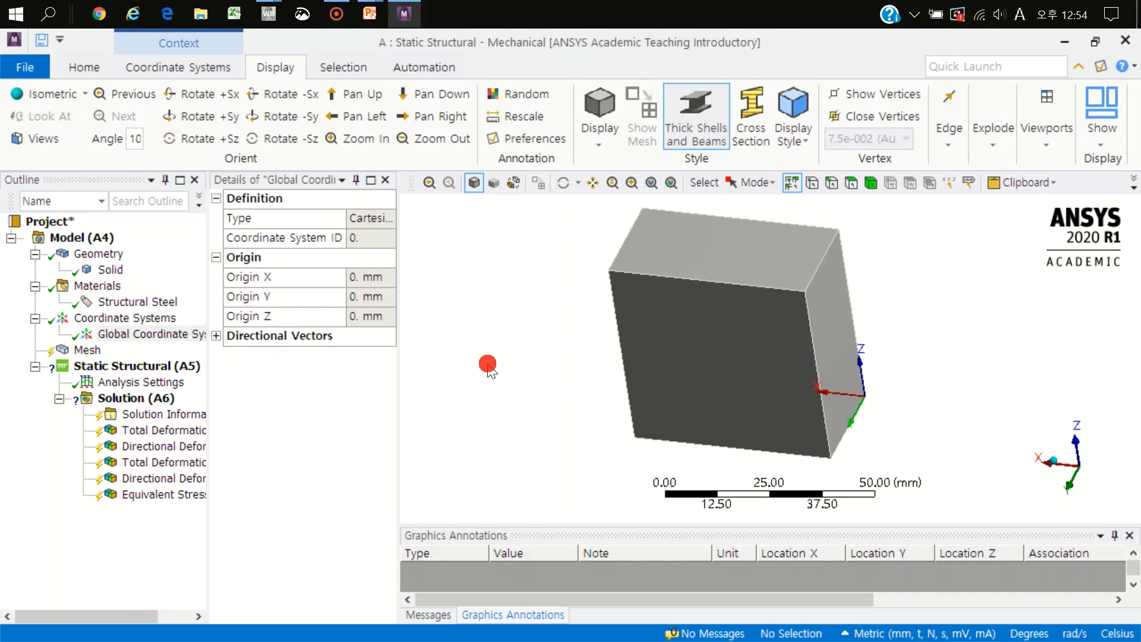
Step: Confirm the unit system is Metric (mm, t, N, s, mV, mA) and view the default mesh settings
{"action": "left_click", "coordinate": [83, 67]}
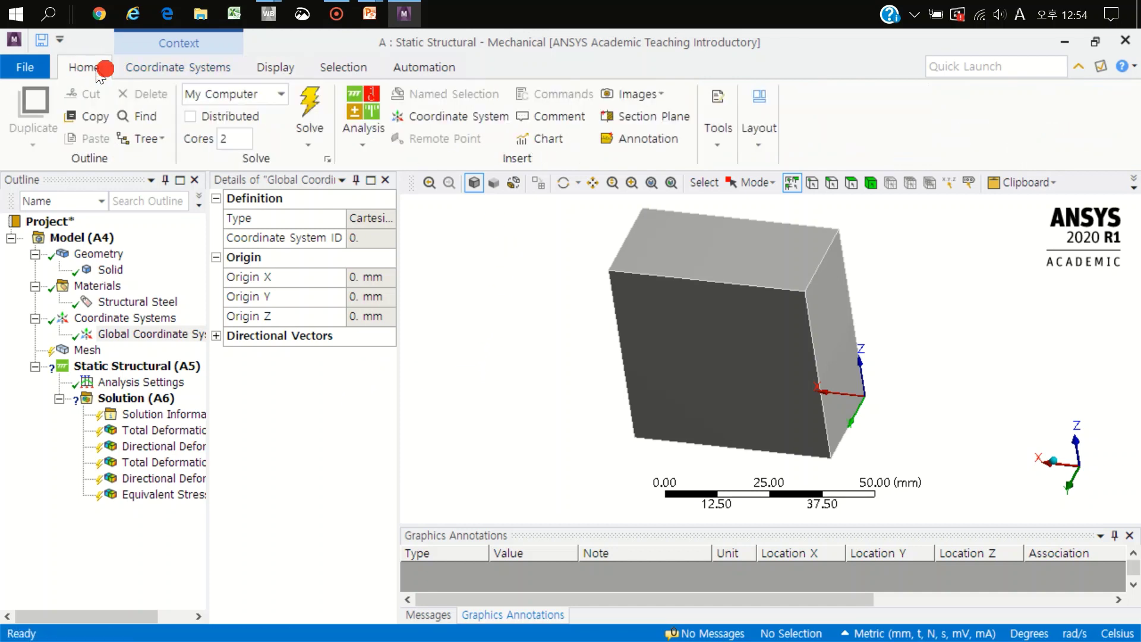
{"action": "left_click", "coordinate": [719, 134]}
{"action": "left_click", "coordinate": [649, 215]}
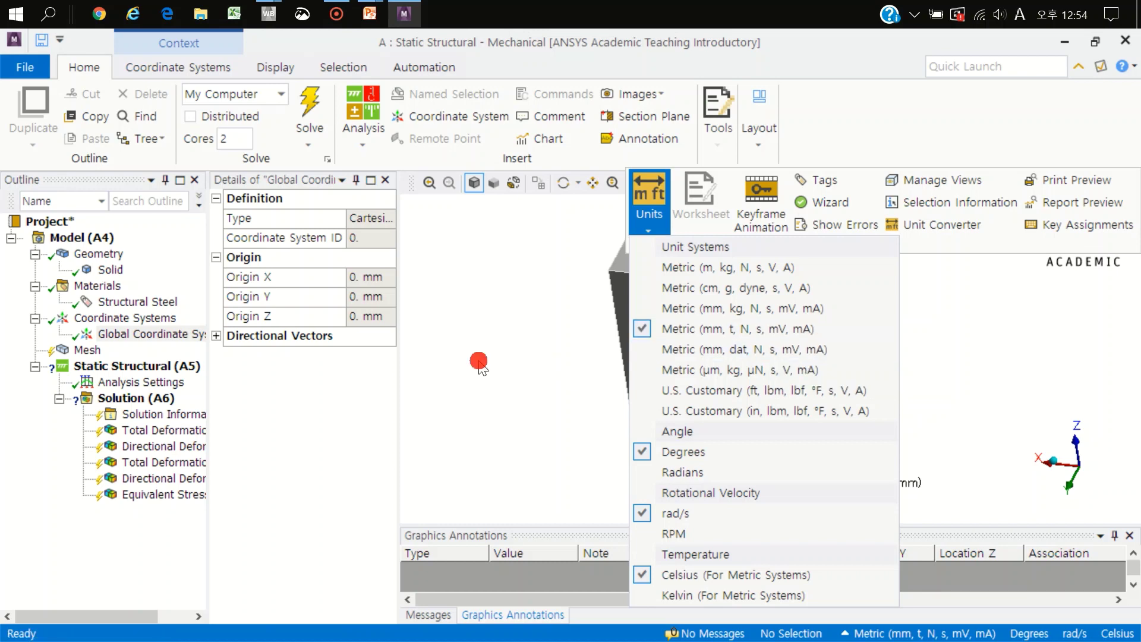
{"action": "left_click", "coordinate": [479, 360]}
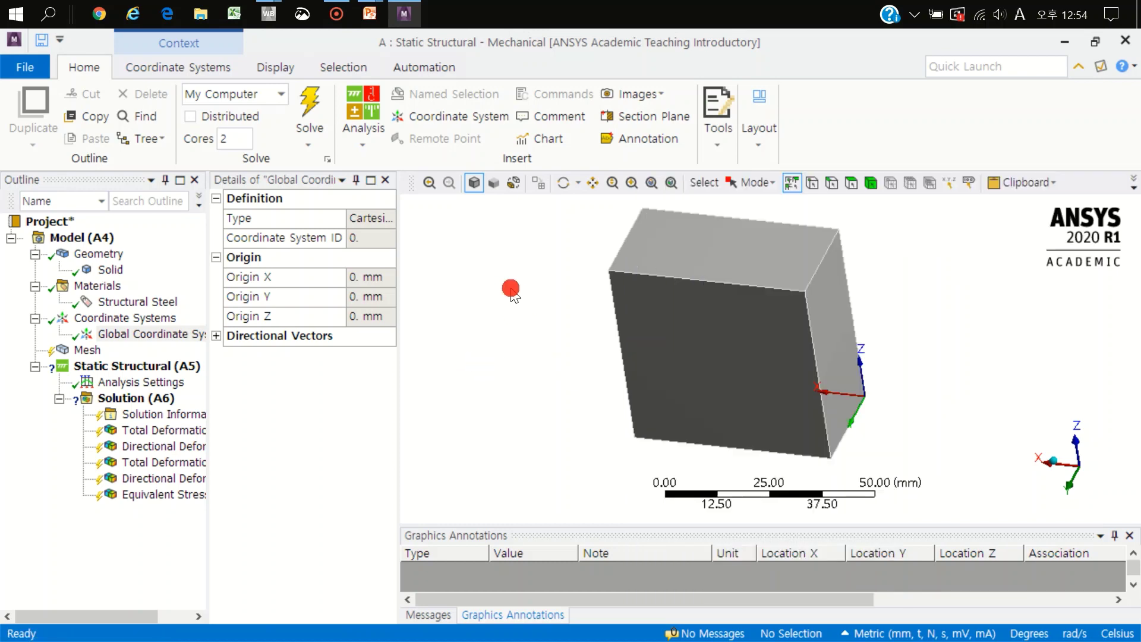
{"action": "left_click", "coordinate": [87, 350]}
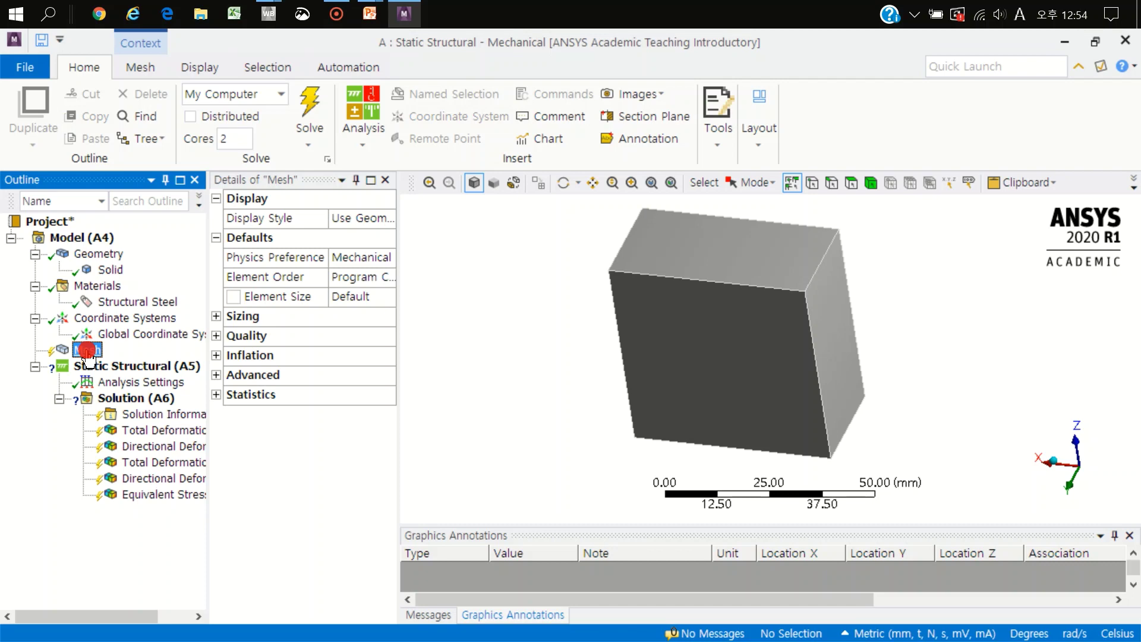
Step: Generate the block's mesh and confirm its statistics of 6735 nodes and 1372 elements
{"action": "right_click", "coordinate": [88, 351]}
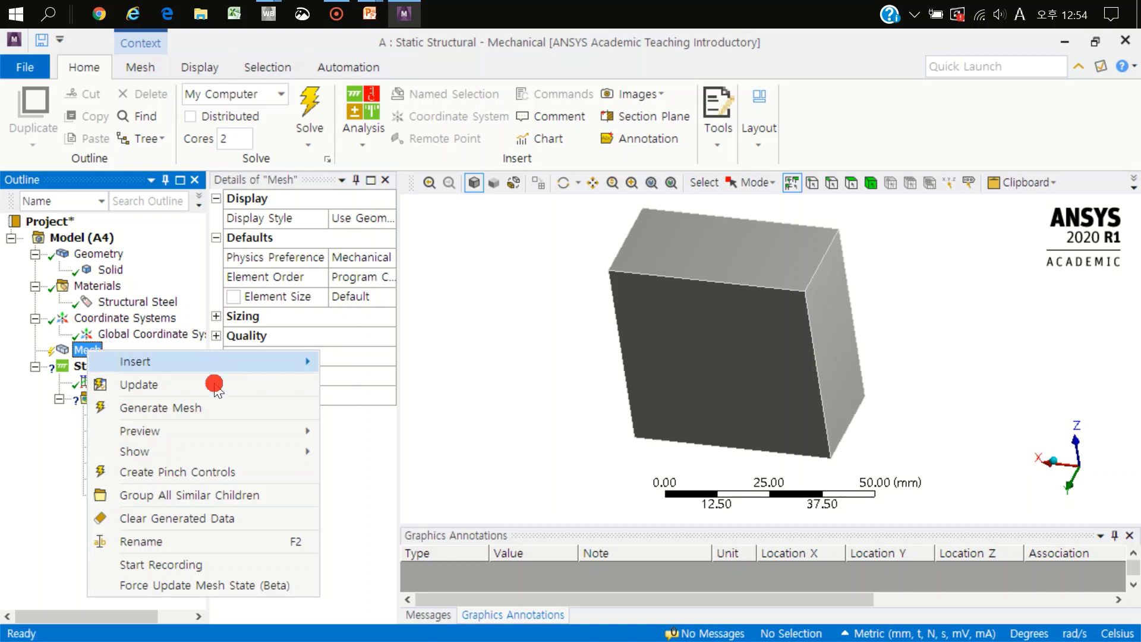
{"action": "left_click", "coordinate": [204, 415]}
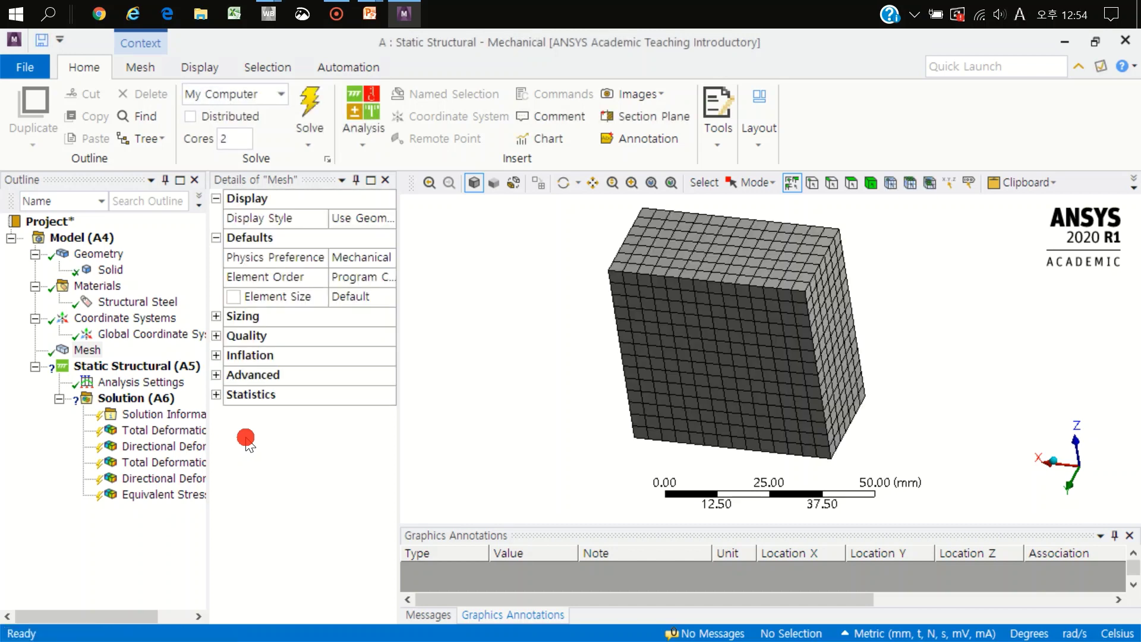
{"action": "mouse_move", "coordinate": [778, 314]}
{"action": "middle_mouse_down"}
{"action": "mouse_move", "coordinate": [779, 324]}
{"action": "mouse_move", "coordinate": [728, 333]}
{"action": "mouse_move", "coordinate": [711, 353]}
{"action": "mouse_move", "coordinate": [732, 326]}
{"action": "middle_mouse_up"}
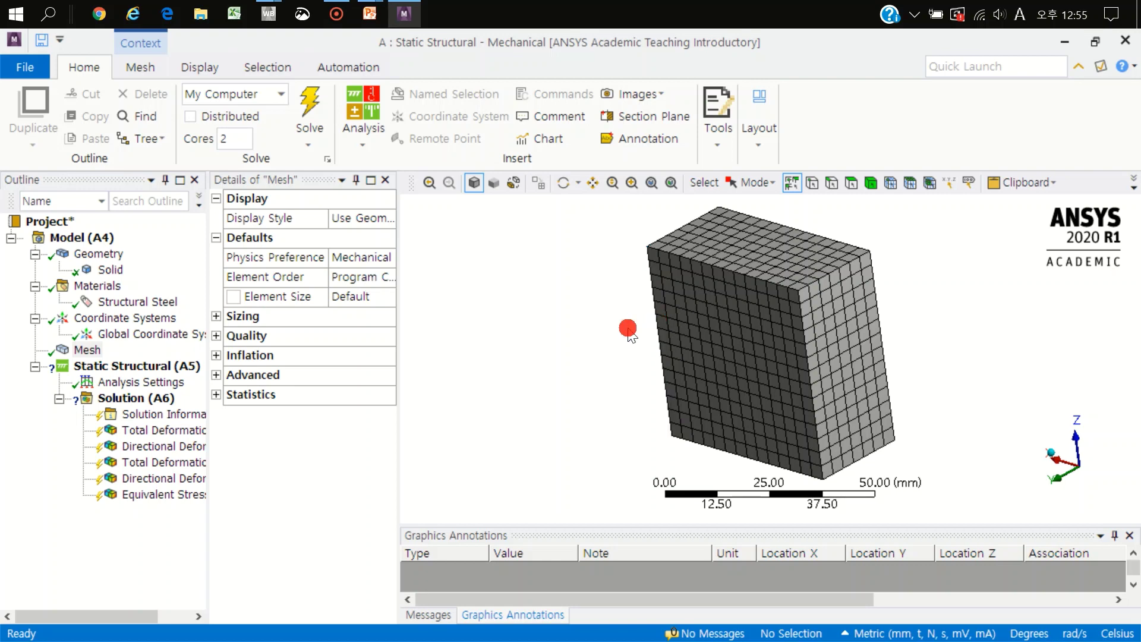
{"action": "left_click", "coordinate": [218, 394]}
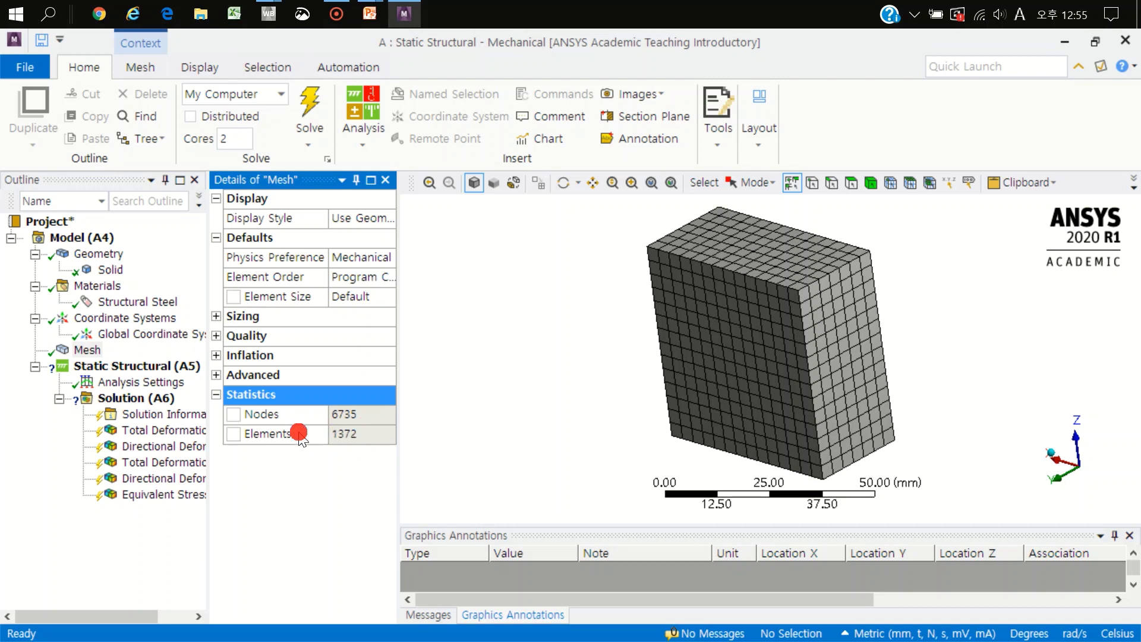
{"action": "left_click", "coordinate": [178, 366]}
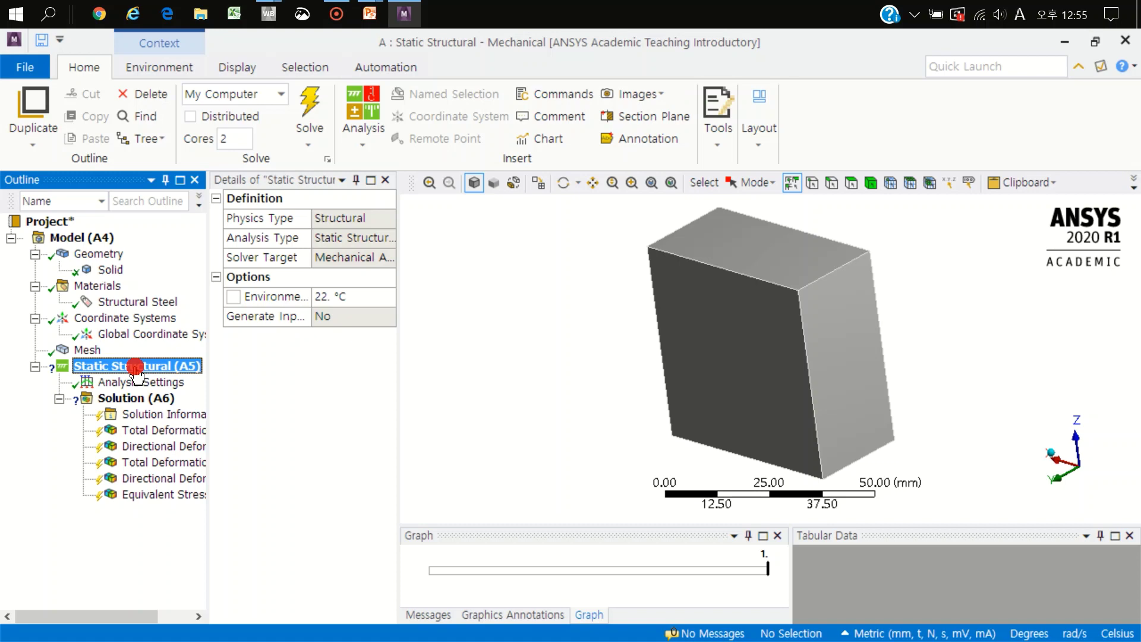
Step: Add a Fixed Support scoped to the block's bottom face
{"action": "right_click", "coordinate": [136, 366]}
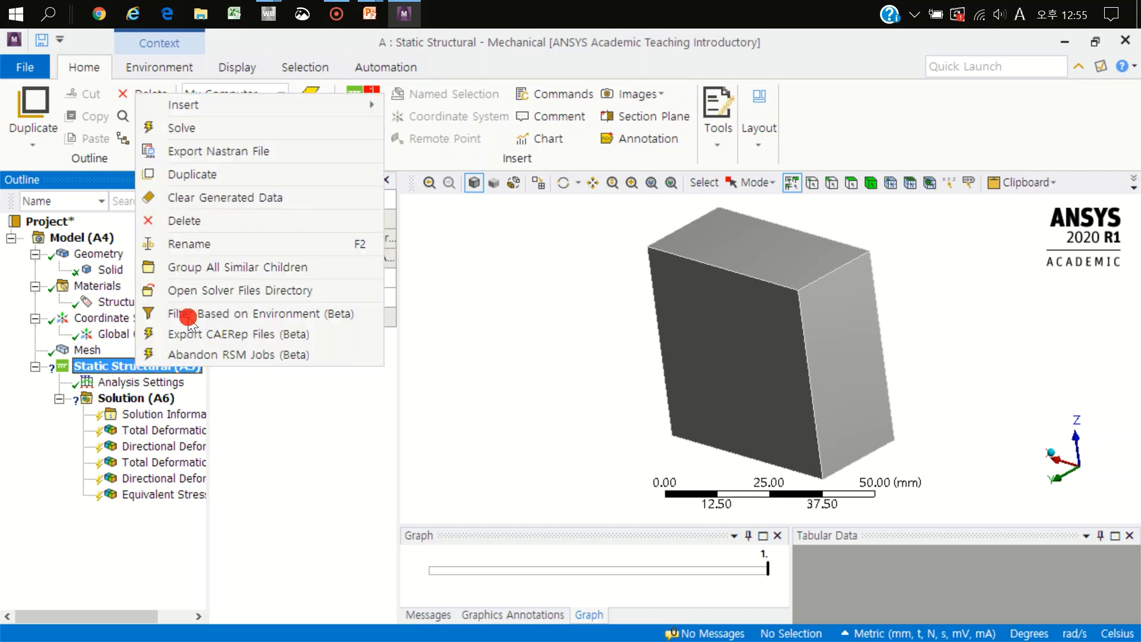
{"action": "mouse_move", "coordinate": [258, 105]}
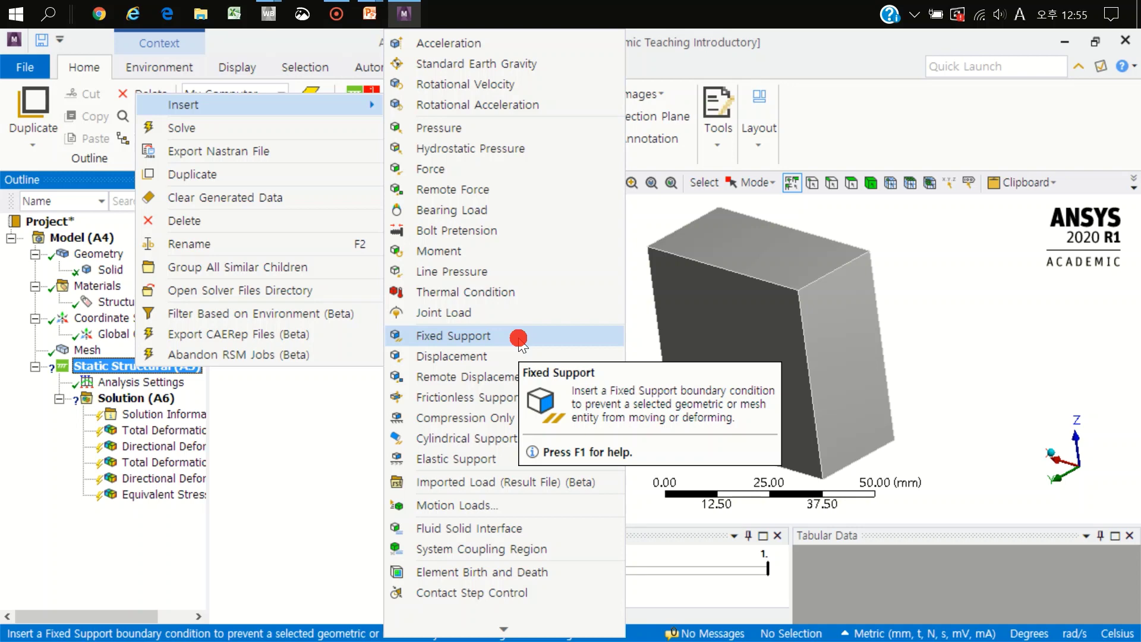
{"action": "left_click", "coordinate": [518, 337]}
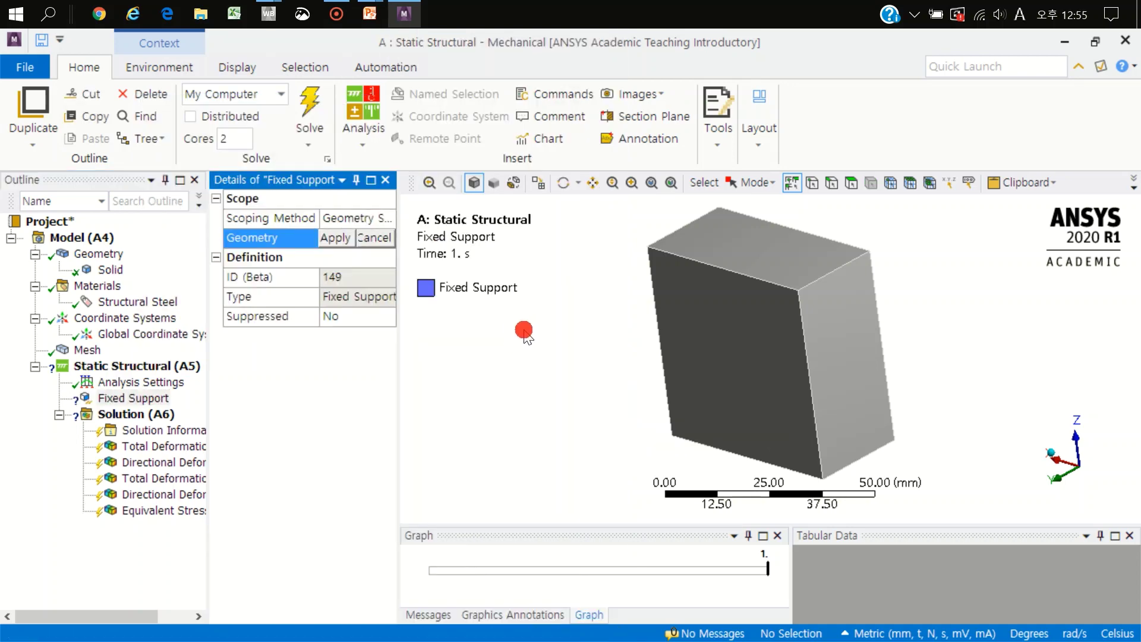
{"action": "middle_click_drag", "start_coordinate": [571, 362], "coordinate": [601, 308]}
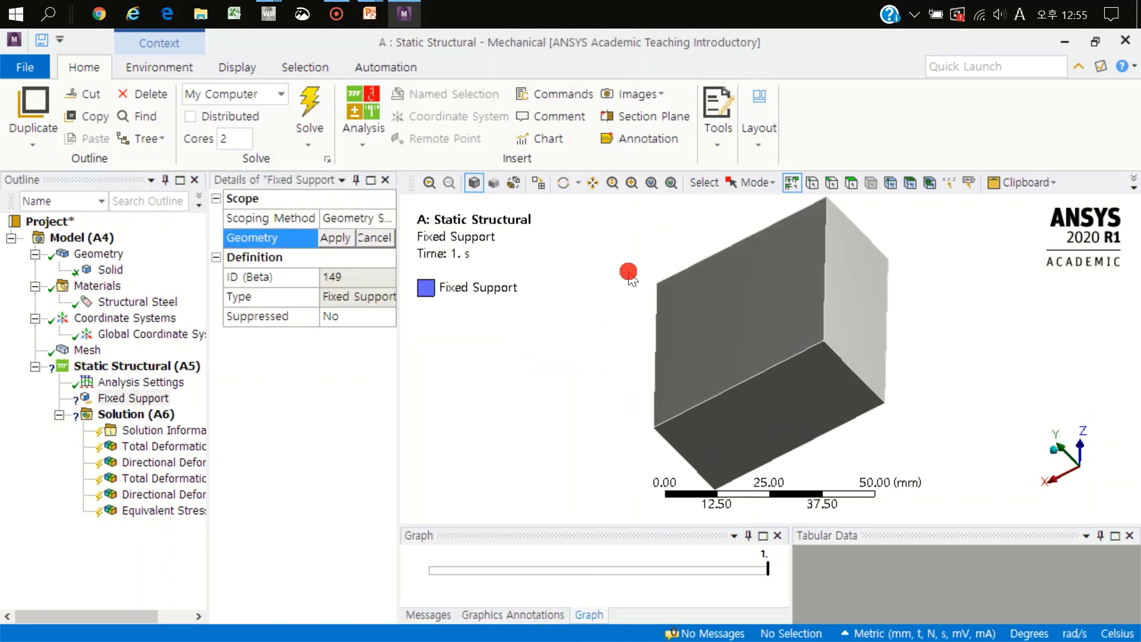
{"action": "left_click", "coordinate": [851, 183]}
{"action": "middle_click_drag", "start_coordinate": [835, 250], "coordinate": [767, 428]}
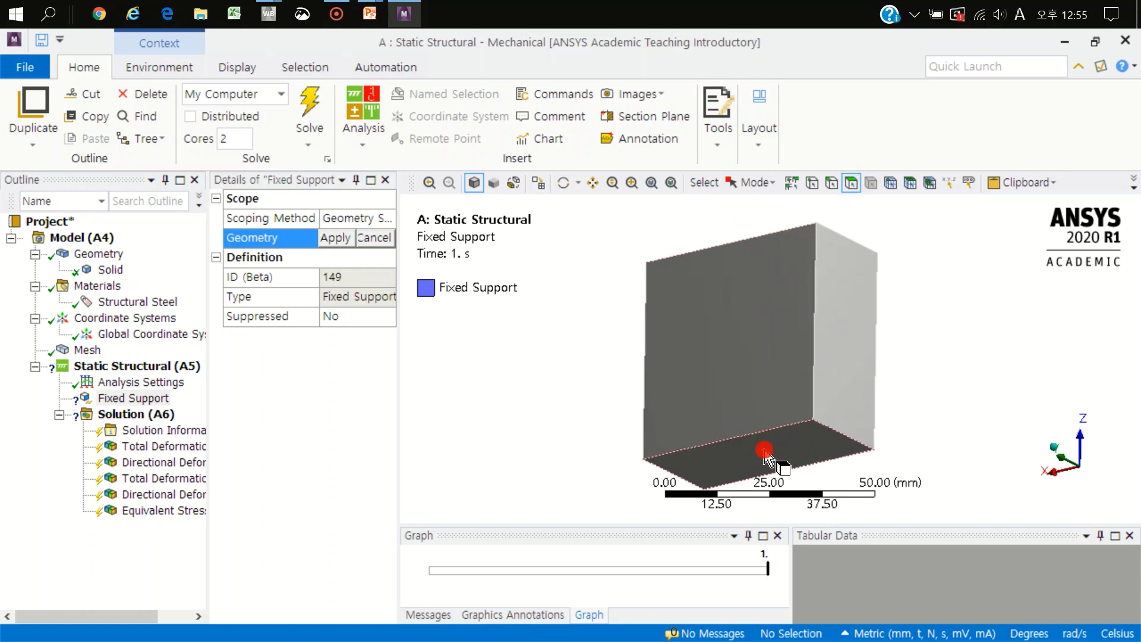
{"action": "left_click", "coordinate": [767, 456]}
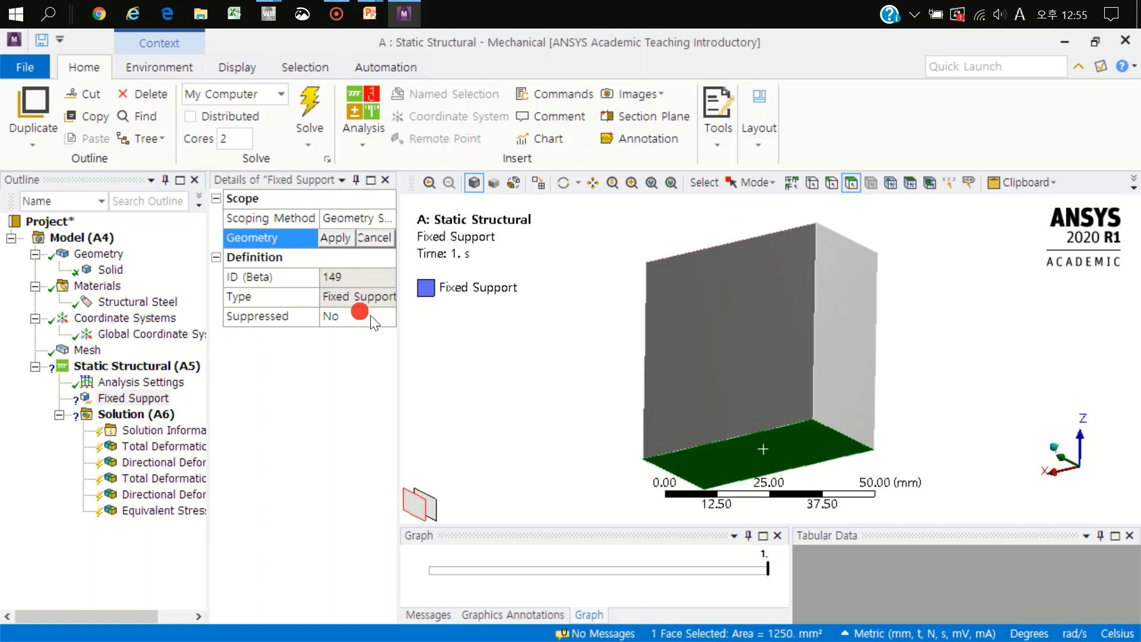
{"action": "left_click", "coordinate": [340, 239]}
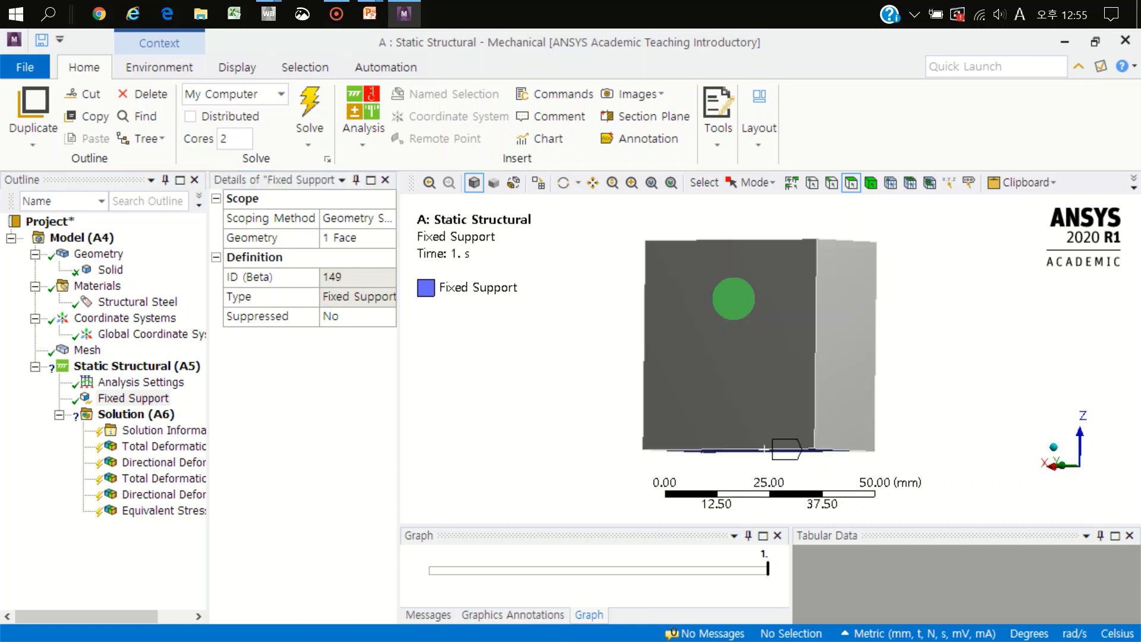
Step: Orbit to the top face and bring up the Static Structural insert options
{"action": "middle_click_drag", "start_coordinate": [731, 280], "coordinate": [732, 321]}
{"action": "left_click", "coordinate": [164, 368]}
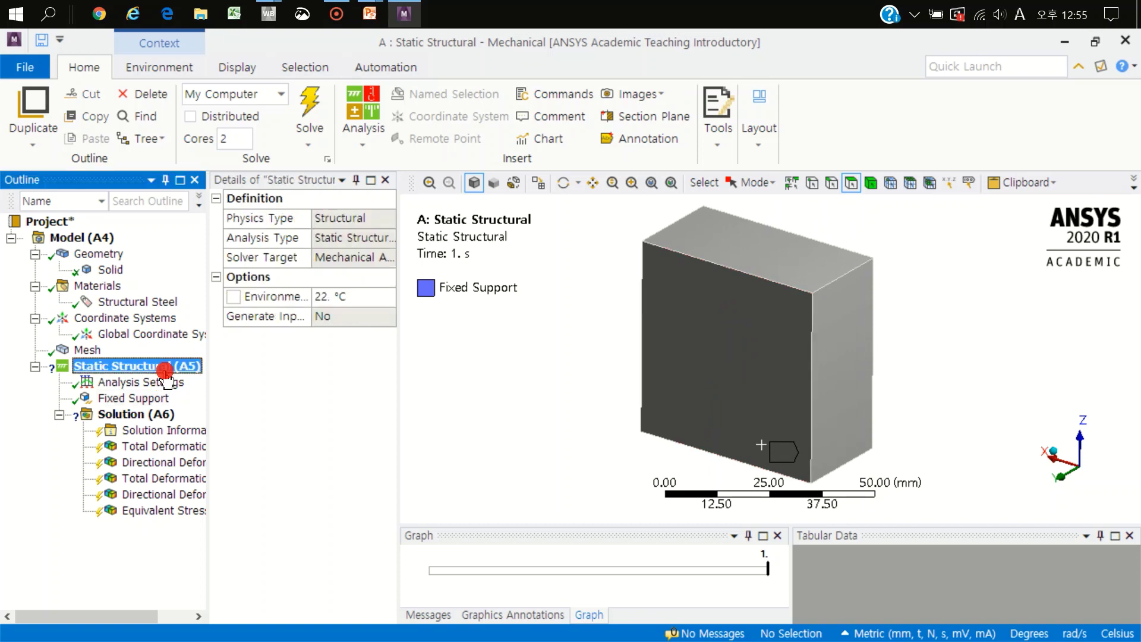
{"action": "right_click", "coordinate": [165, 371]}
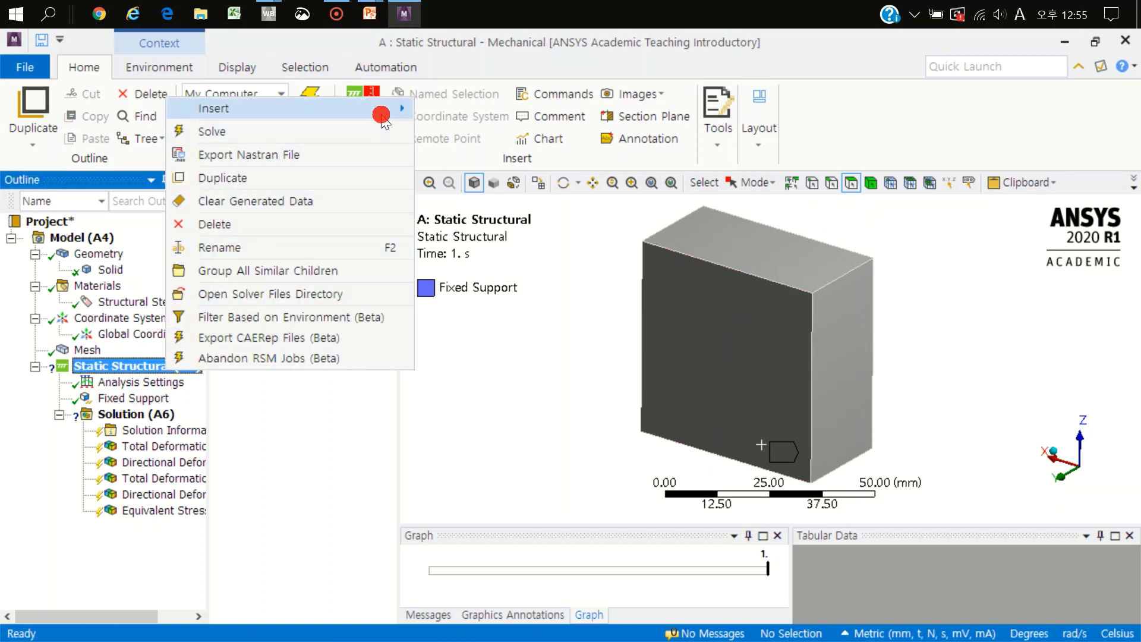
{"action": "mouse_move", "coordinate": [214, 109]}
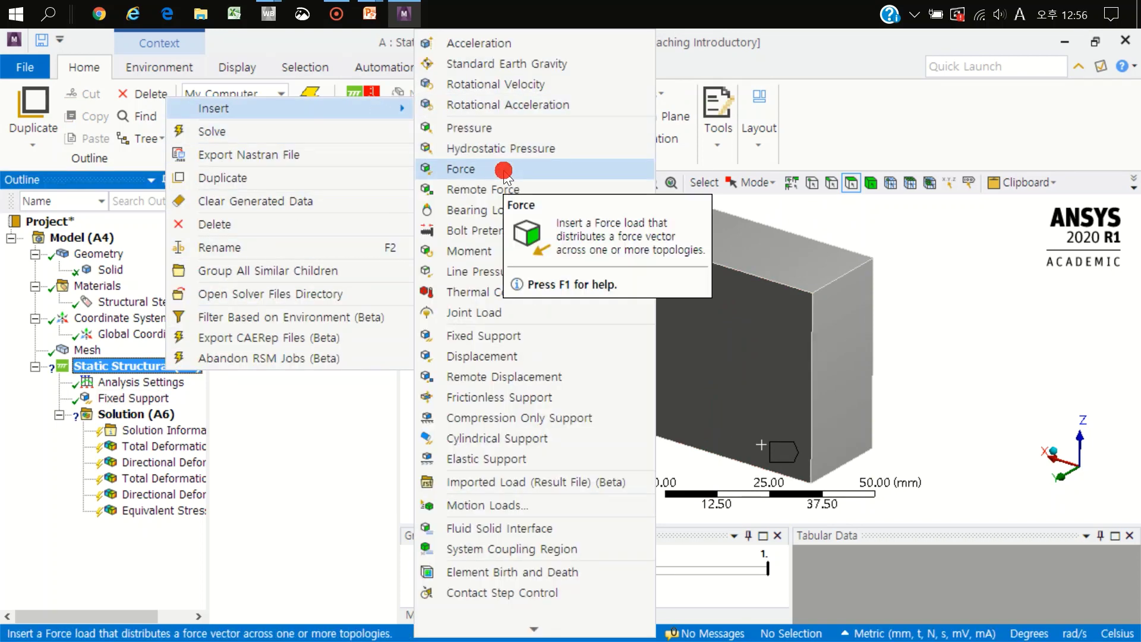
Step: Apply a Force on the top face, defined by components with Z Component -2000 N
{"action": "left_click", "coordinate": [504, 172]}
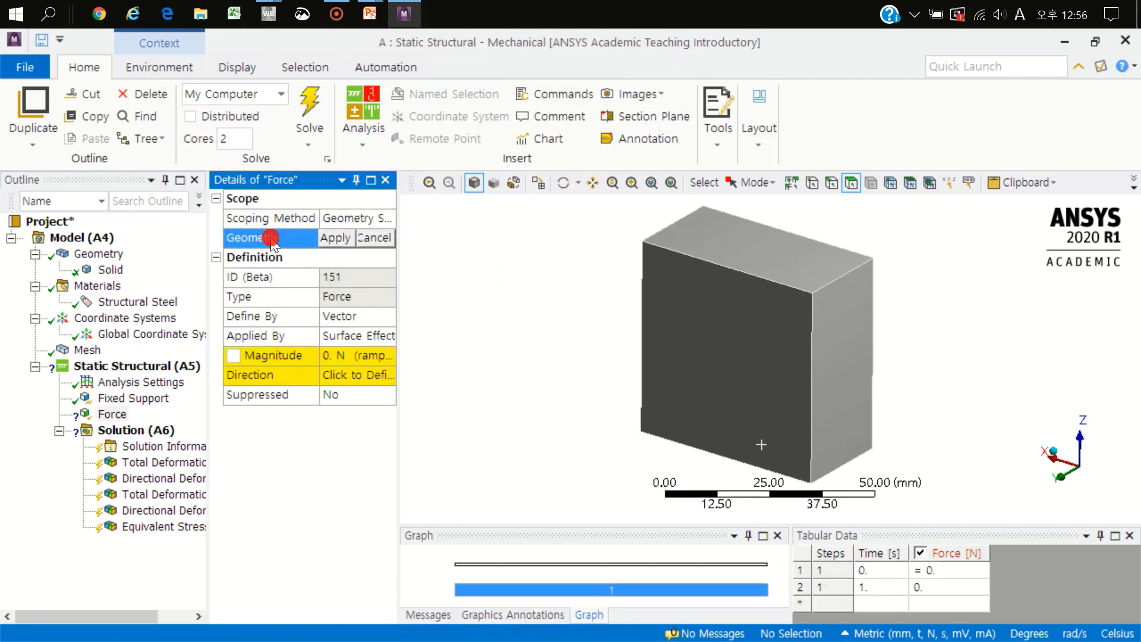
{"action": "left_click", "coordinate": [761, 248]}
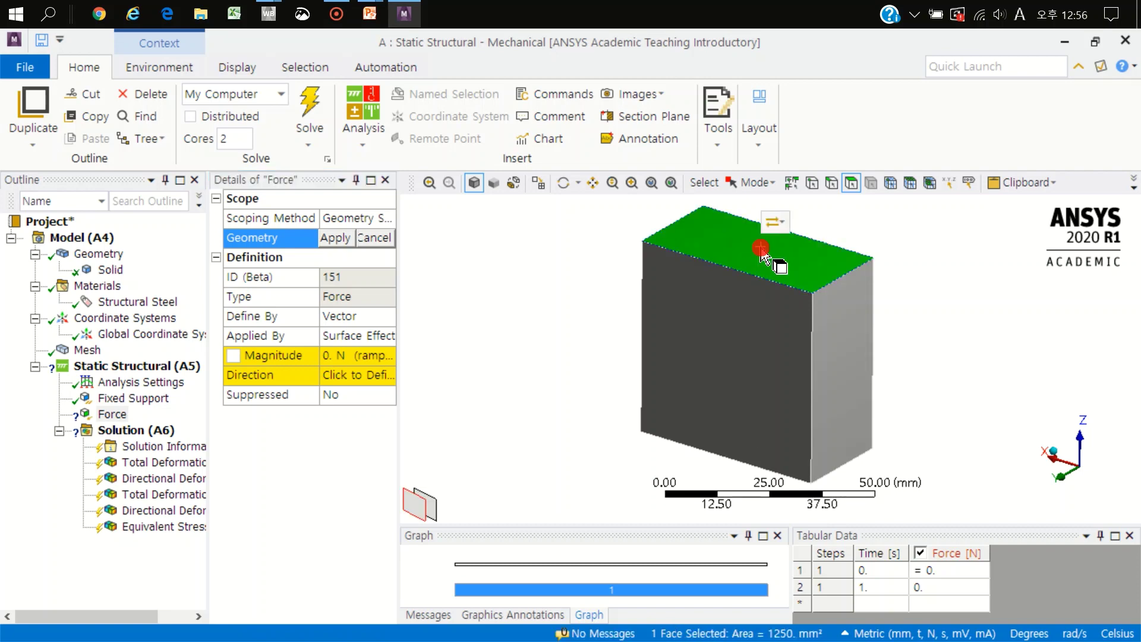
{"action": "left_click", "coordinate": [339, 238]}
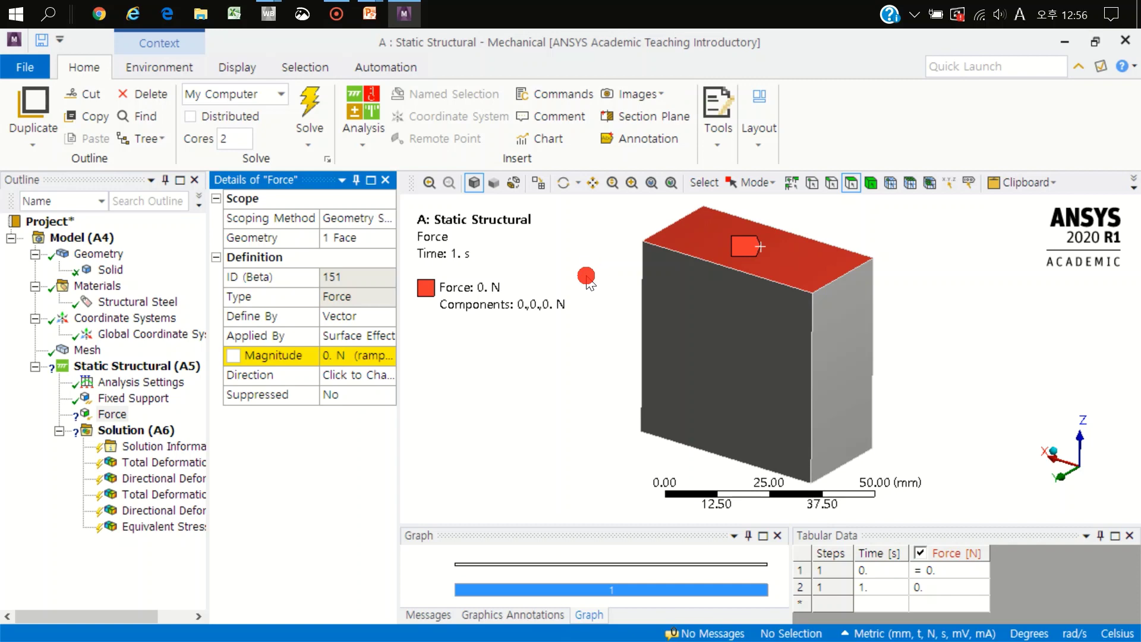
{"action": "left_click", "coordinate": [389, 315]}
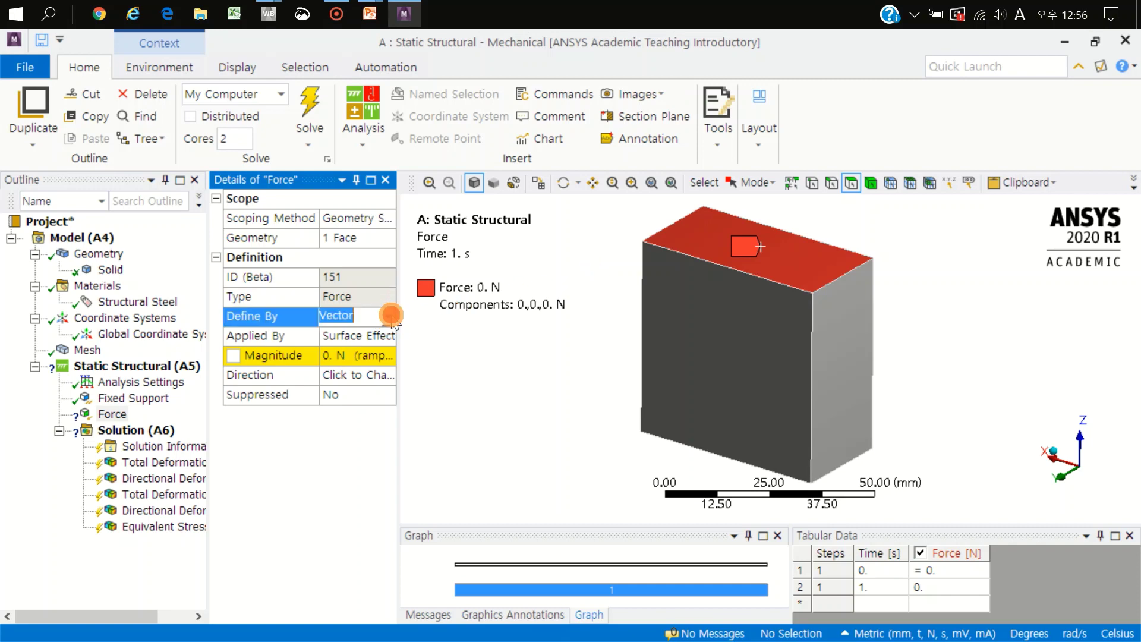
{"action": "left_click", "coordinate": [384, 334]}
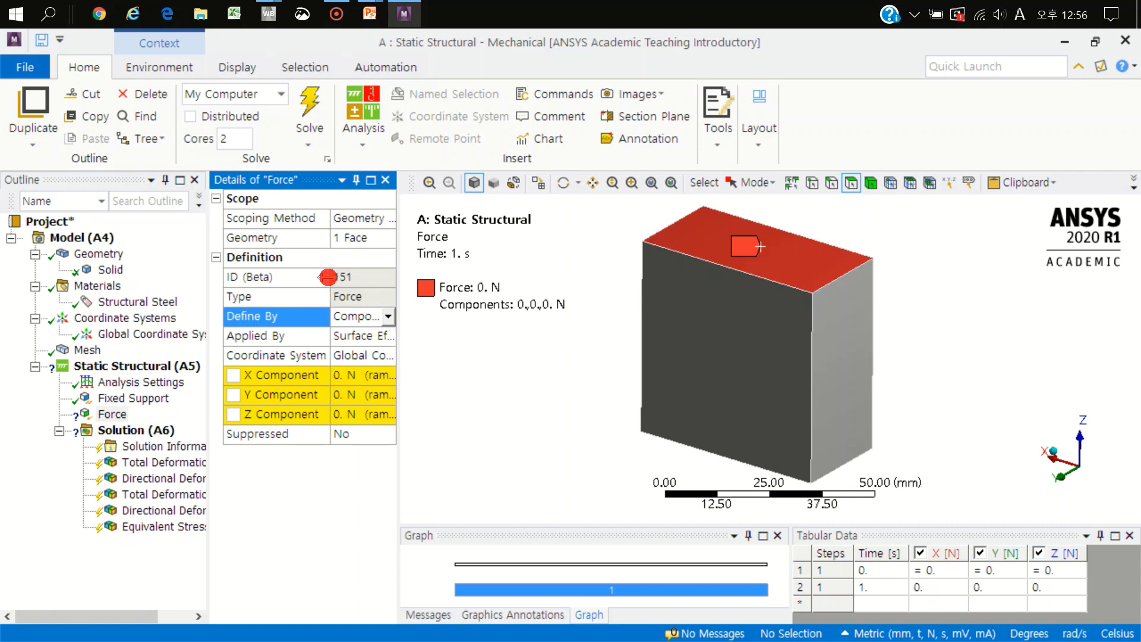
{"action": "left_click_drag", "start_coordinate": [326, 277], "coordinate": [313, 277]}
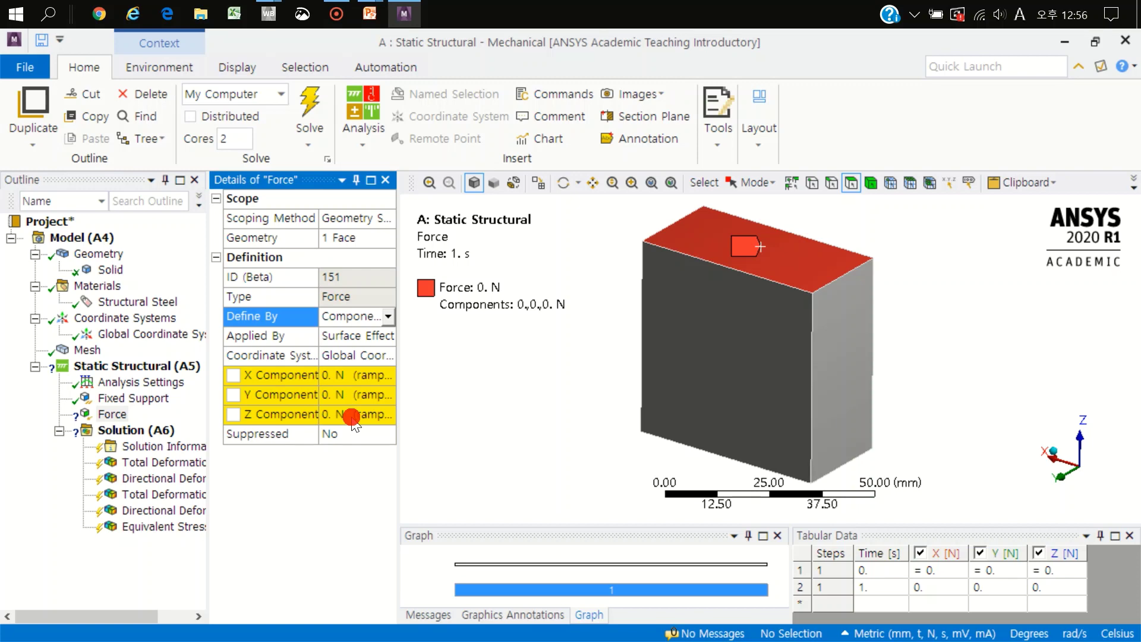
{"action": "left_click", "coordinate": [352, 416]}
{"action": "type", "text": "-200"}
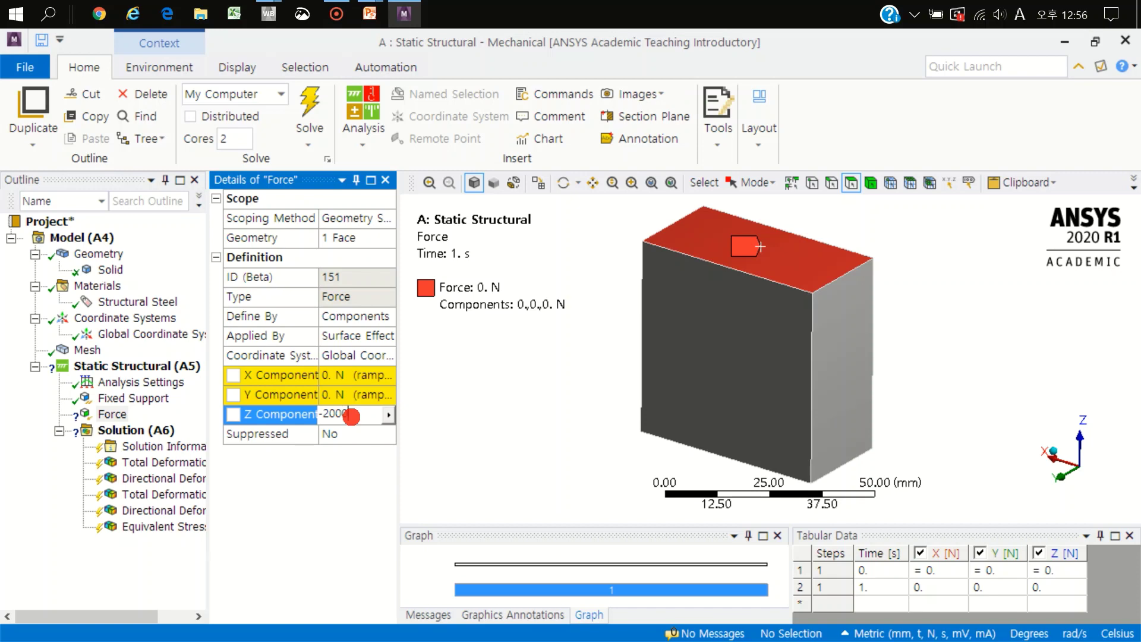
{"action": "key", "text": "Return"}
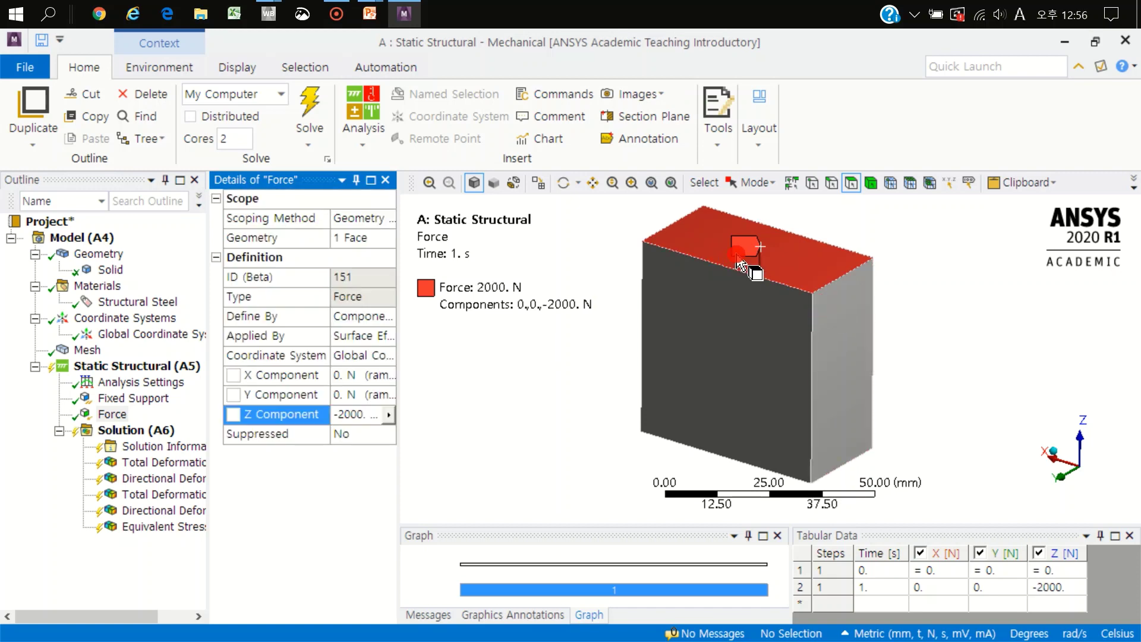
Step: Orbit and zoom in to inspect the force arrow on the top face
{"action": "mouse_move", "coordinate": [820, 255]}
{"action": "middle_mouse_down"}
{"action": "mouse_move", "coordinate": [743, 356]}
{"action": "mouse_move", "coordinate": [710, 286]}
{"action": "middle_mouse_up"}
{"action": "left_click", "coordinate": [707, 278]}
{"action": "left_click", "coordinate": [630, 359]}
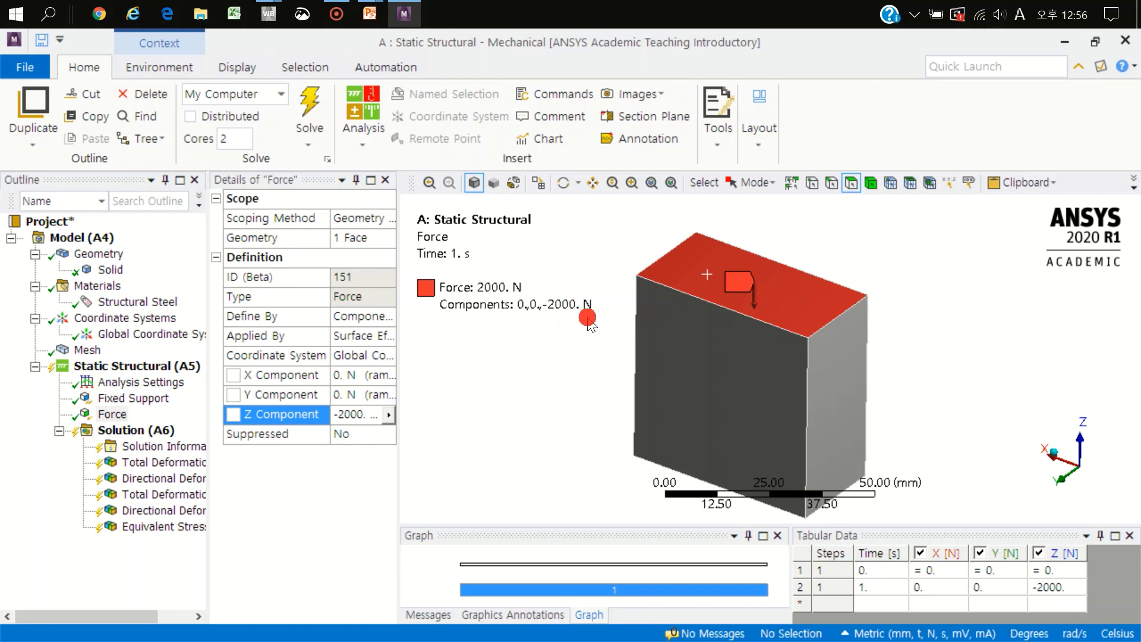
{"action": "left_click", "coordinate": [741, 330]}
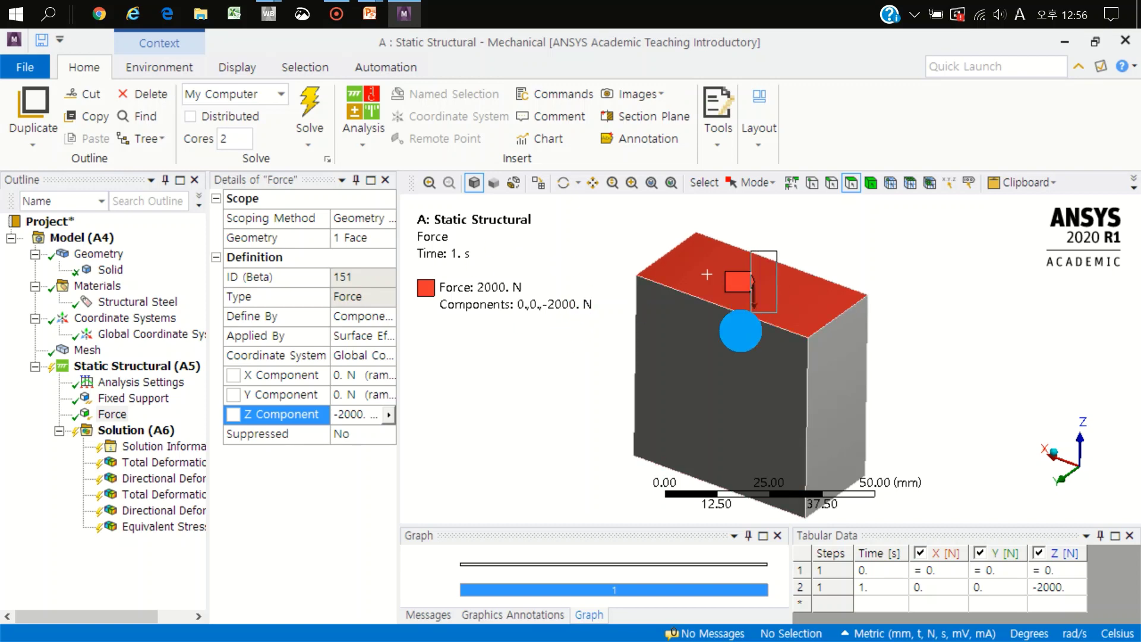
{"action": "right_click_drag", "start_coordinate": [740, 330], "coordinate": [741, 330]}
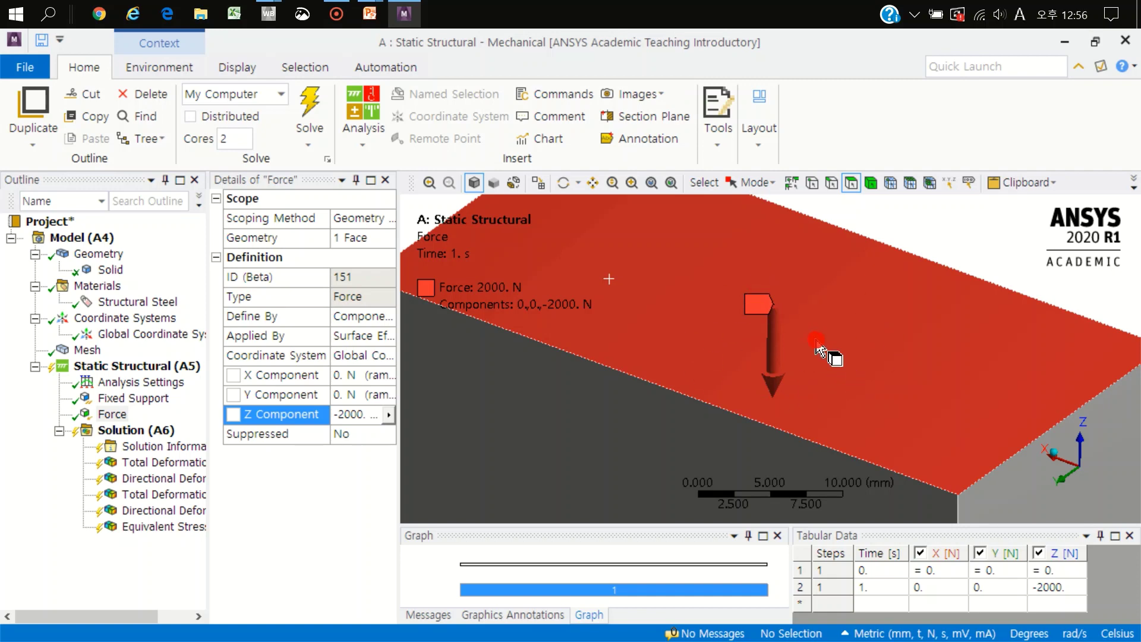
{"action": "scroll", "coordinate": [819, 350], "scroll_direction": "down", "scroll_amount": 5}
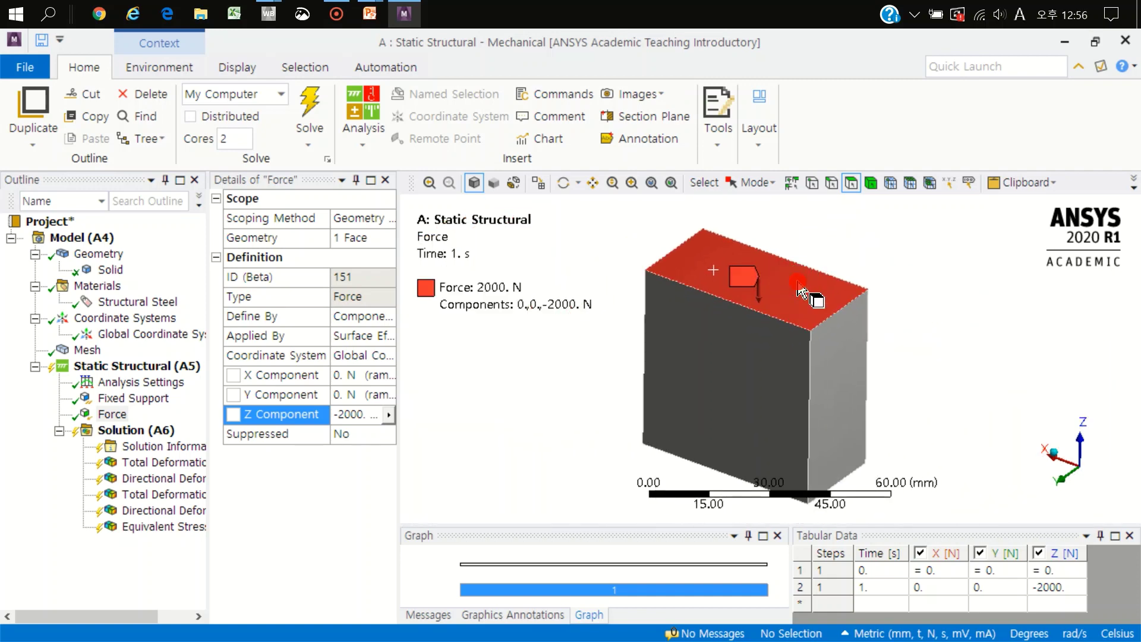
Step: Browse the results available to insert under Solution (A6) without adding any
{"action": "left_click", "coordinate": [137, 429]}
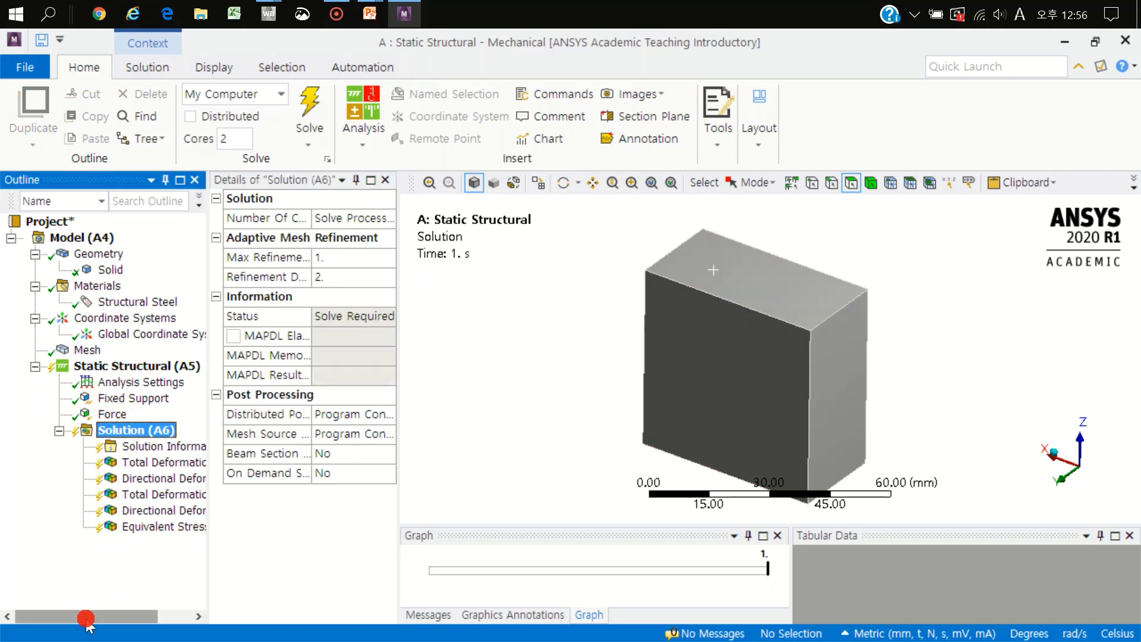
{"action": "left_click_drag", "start_coordinate": [86, 618], "coordinate": [119, 616]}
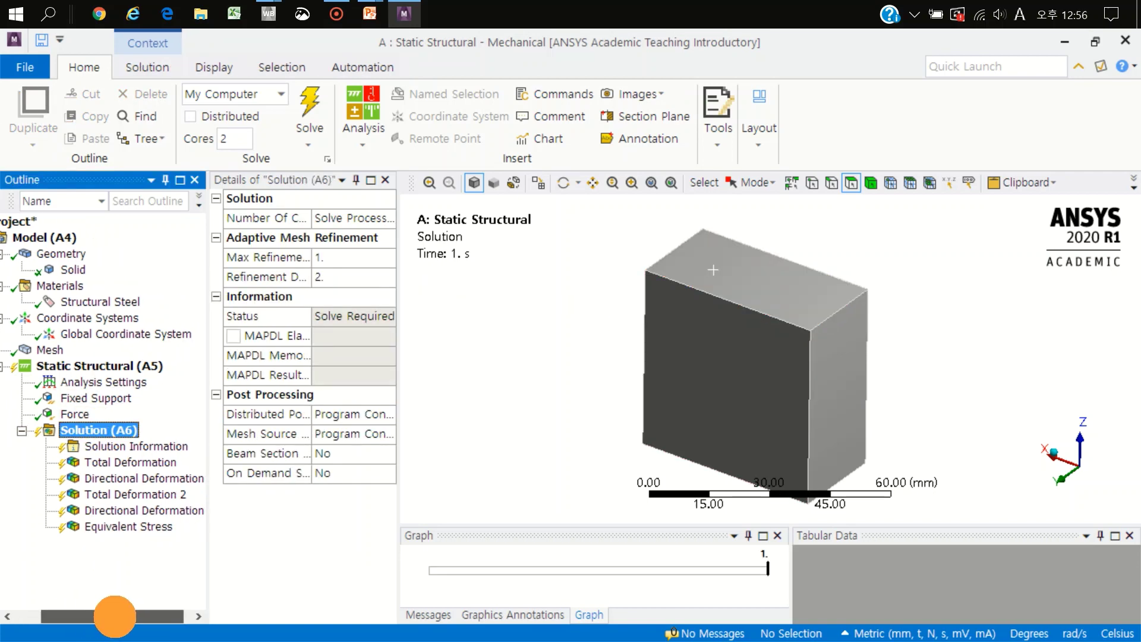
{"action": "right_click", "coordinate": [96, 430]}
{"action": "mouse_move", "coordinate": [196, 438]}
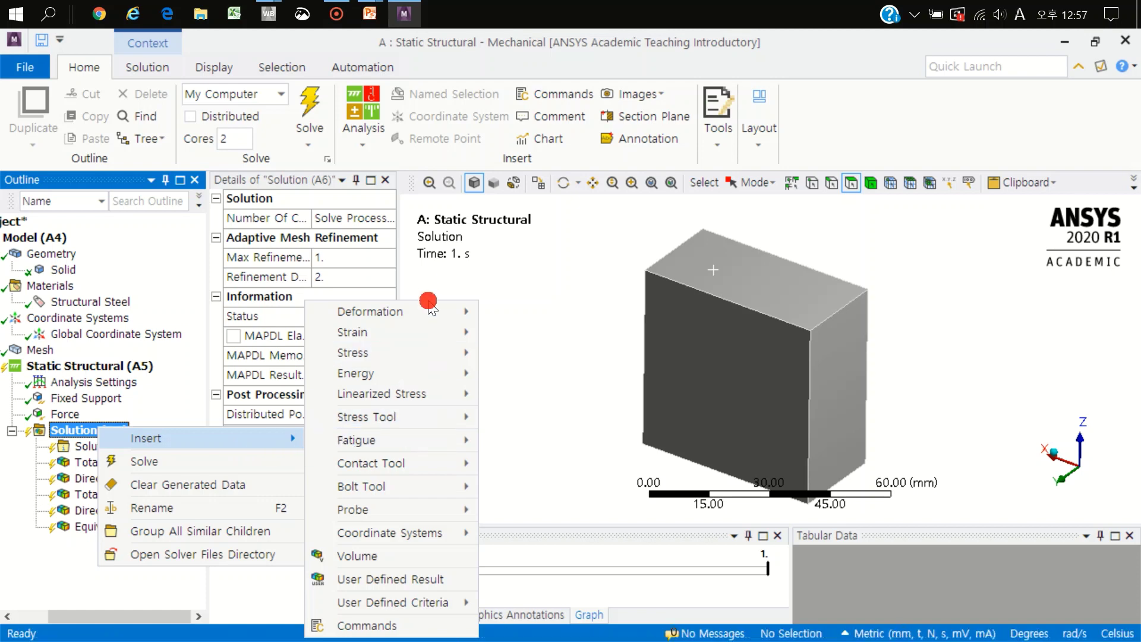
{"action": "mouse_move", "coordinate": [393, 311]}
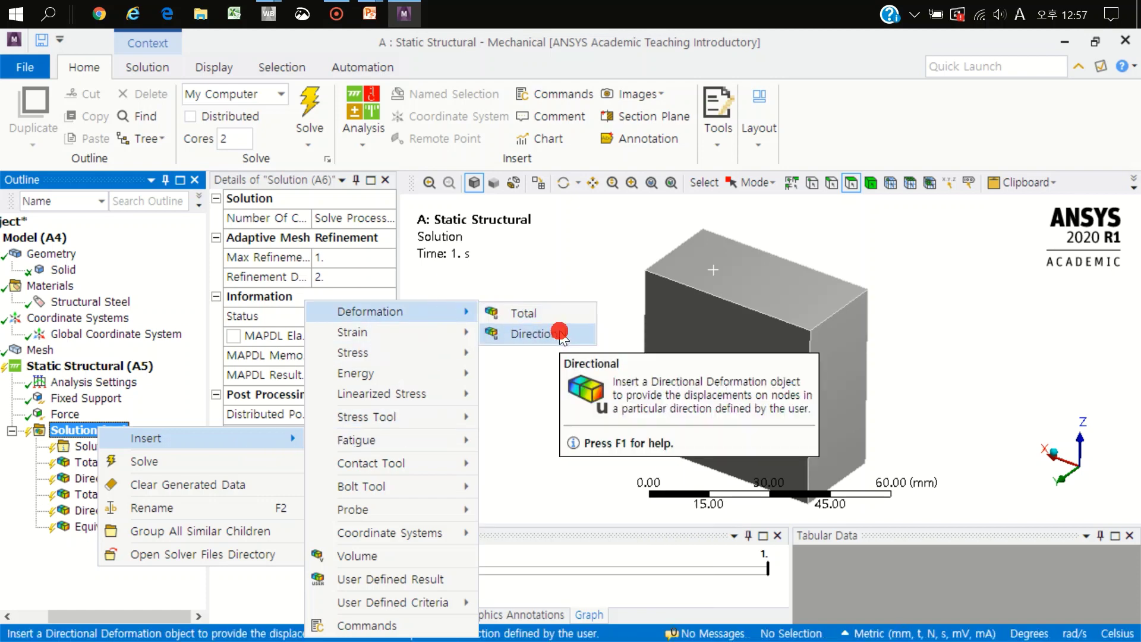
{"action": "left_click", "coordinate": [44, 577]}
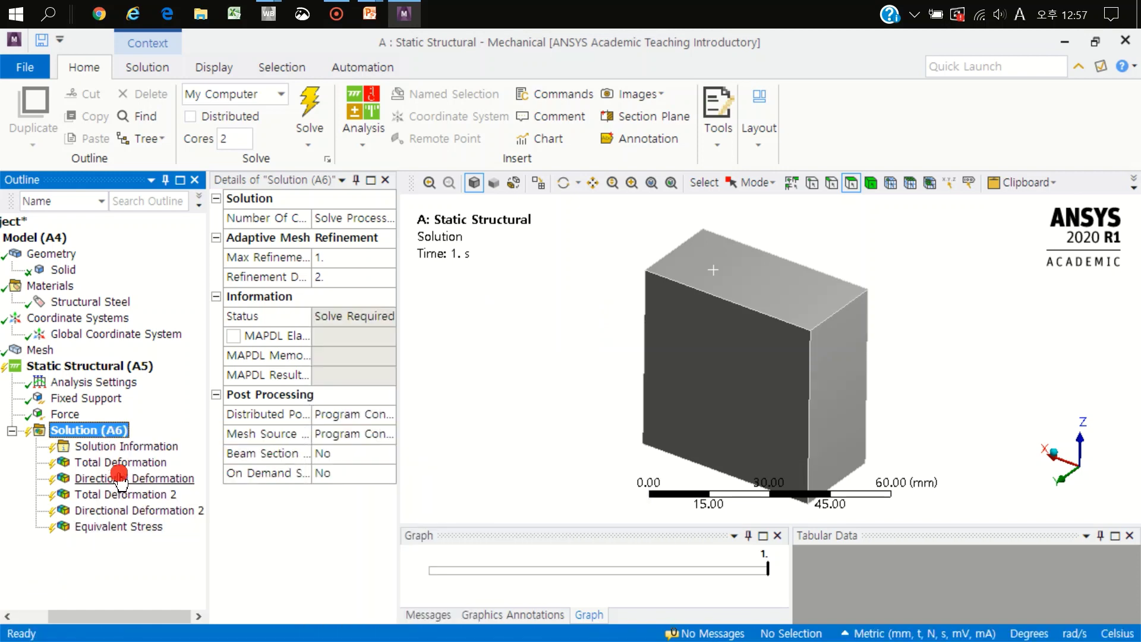
Step: Check Directional Deformation is scoped to all bodies with Orientation set to Z Axis
{"action": "left_click", "coordinate": [144, 460]}
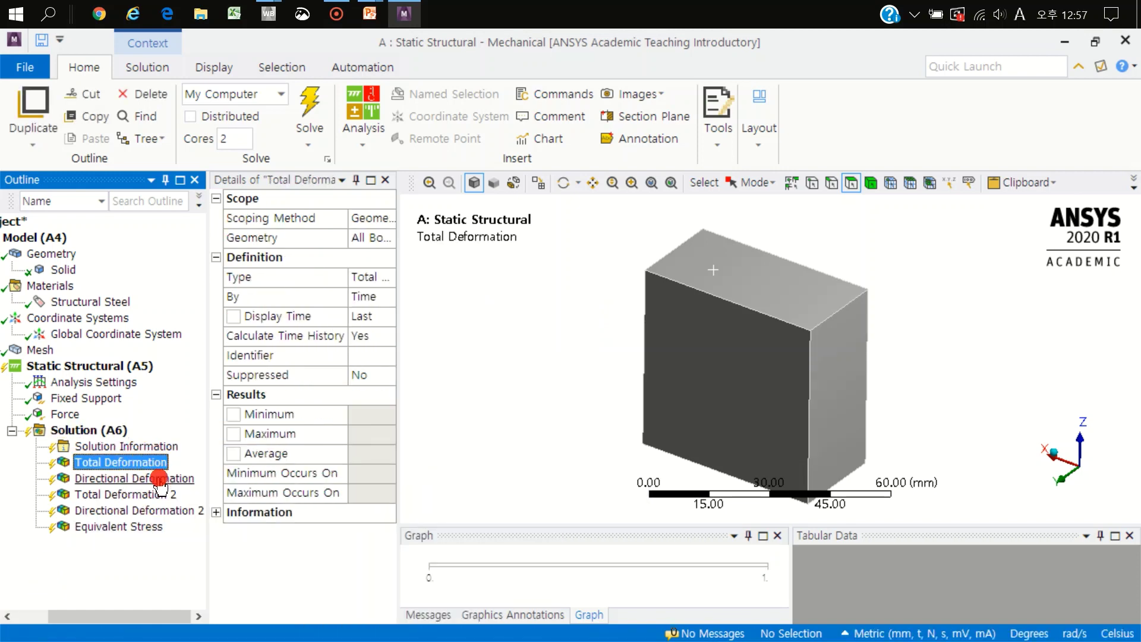
{"action": "left_click", "coordinate": [159, 478]}
{"action": "left_click", "coordinate": [338, 219]}
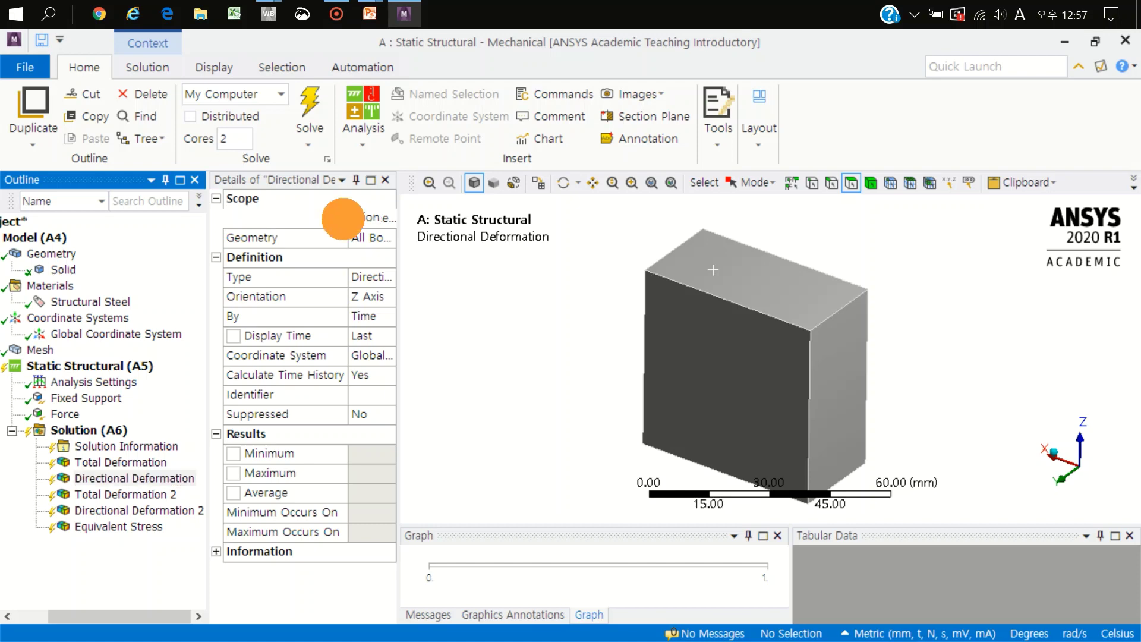
{"action": "left_click", "coordinate": [345, 219]}
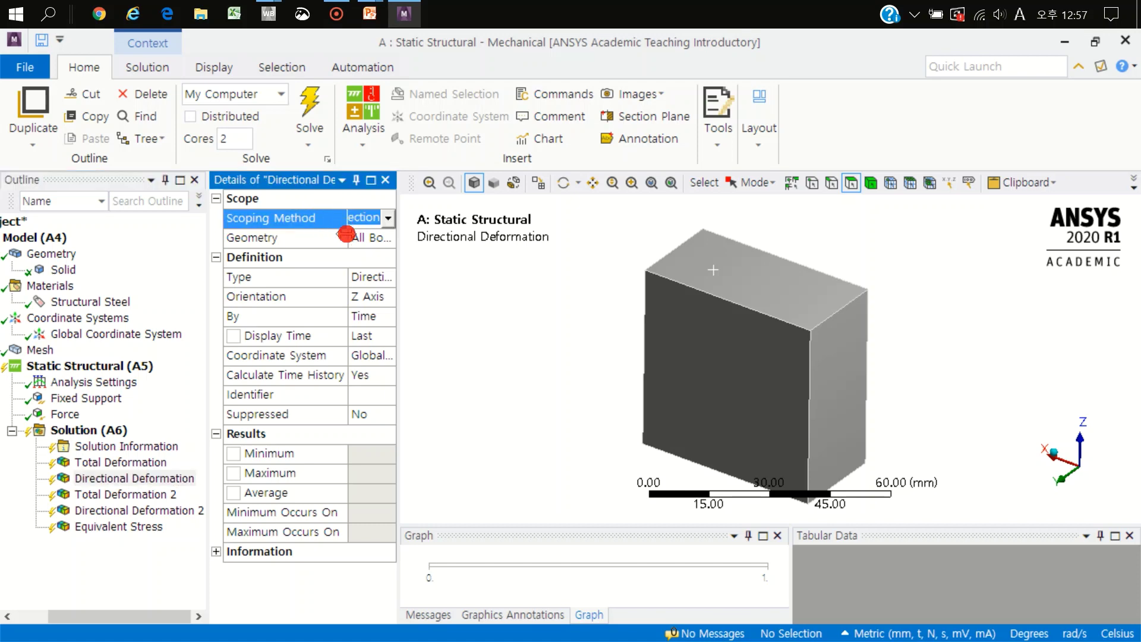
{"action": "left_click_drag", "start_coordinate": [344, 221], "coordinate": [303, 233]}
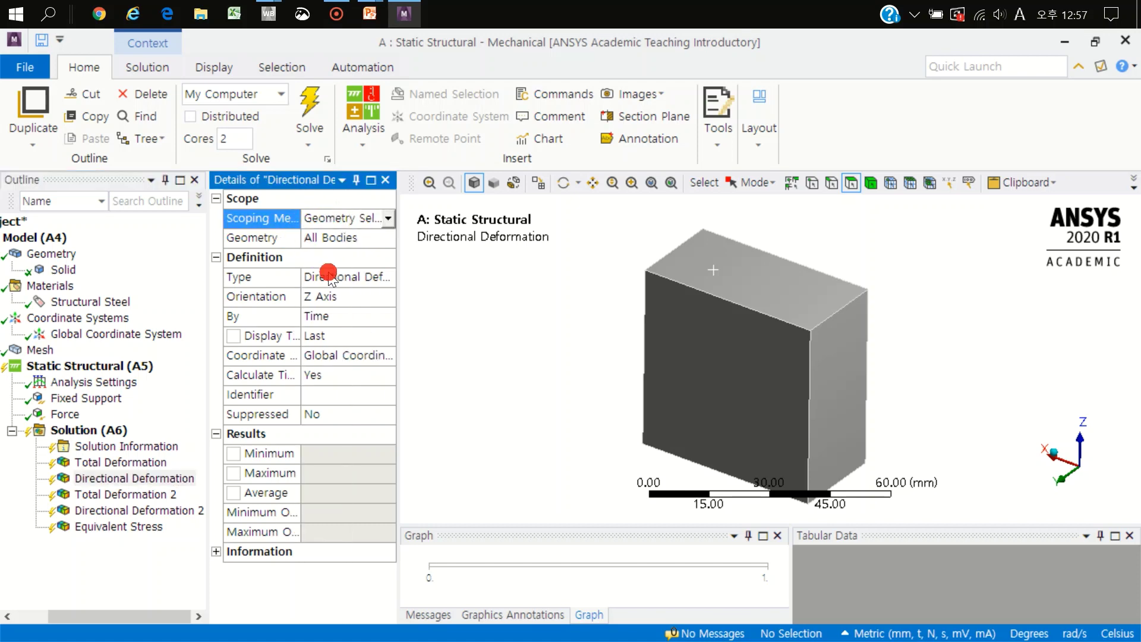
{"action": "left_click", "coordinate": [384, 300]}
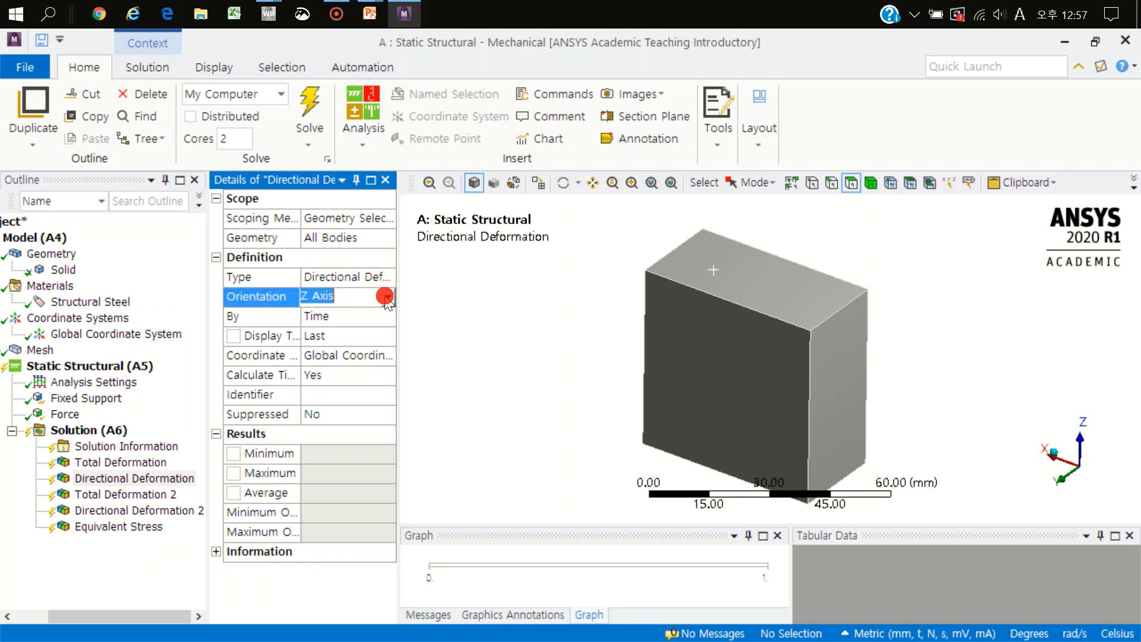
{"action": "left_click", "coordinate": [344, 343]}
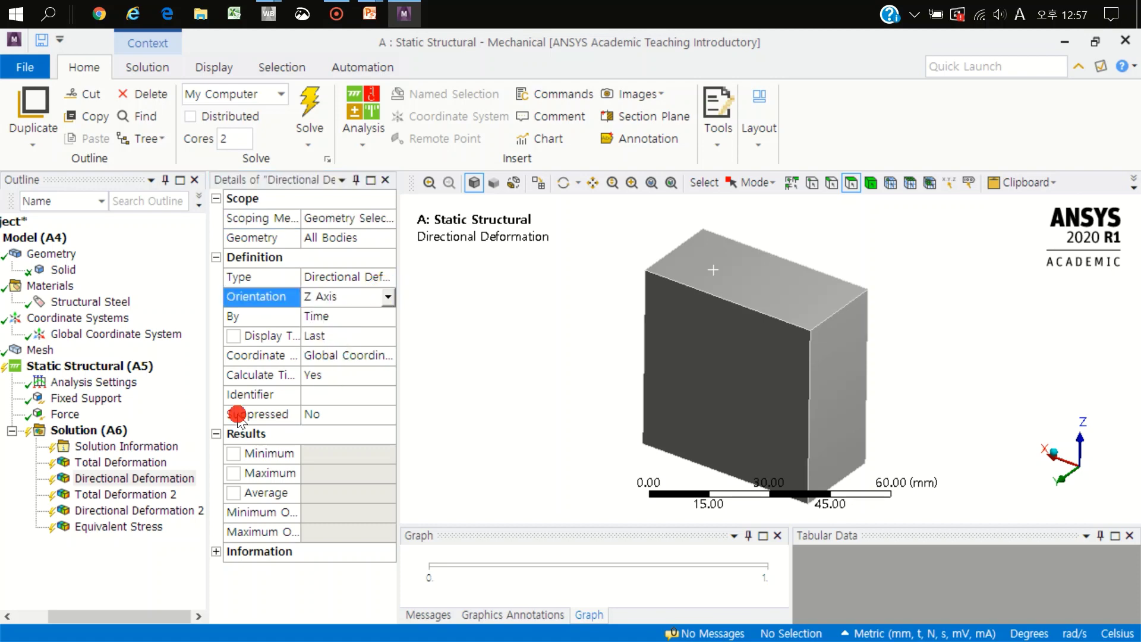
{"action": "left_click", "coordinate": [88, 545]}
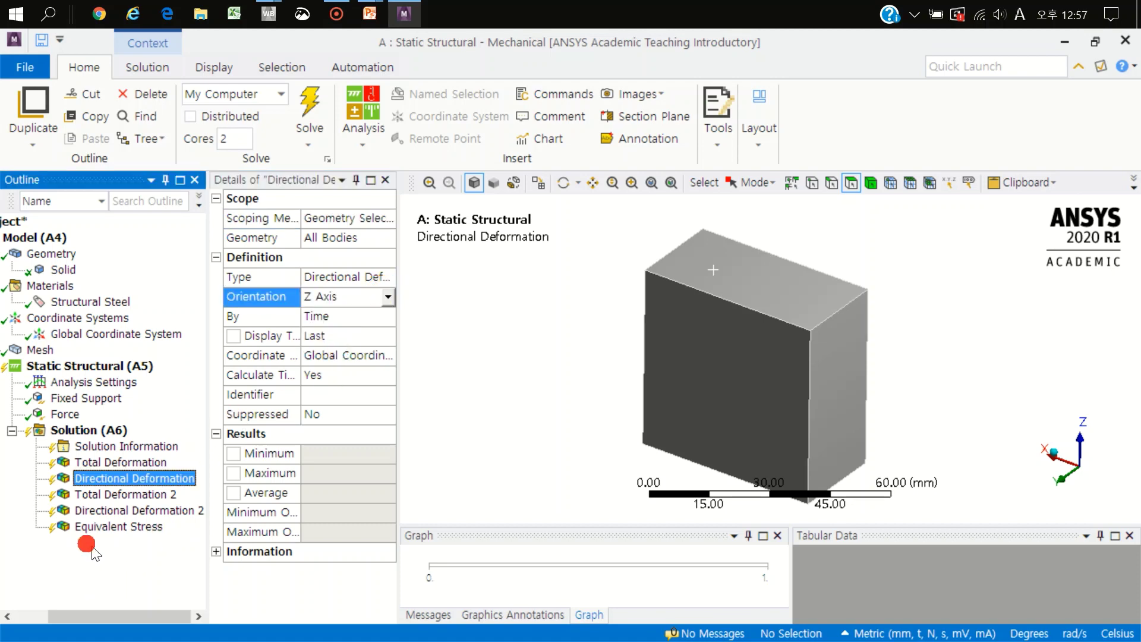
Step: Scope Total Deformation 2 to the block's top face
{"action": "left_click", "coordinate": [91, 493]}
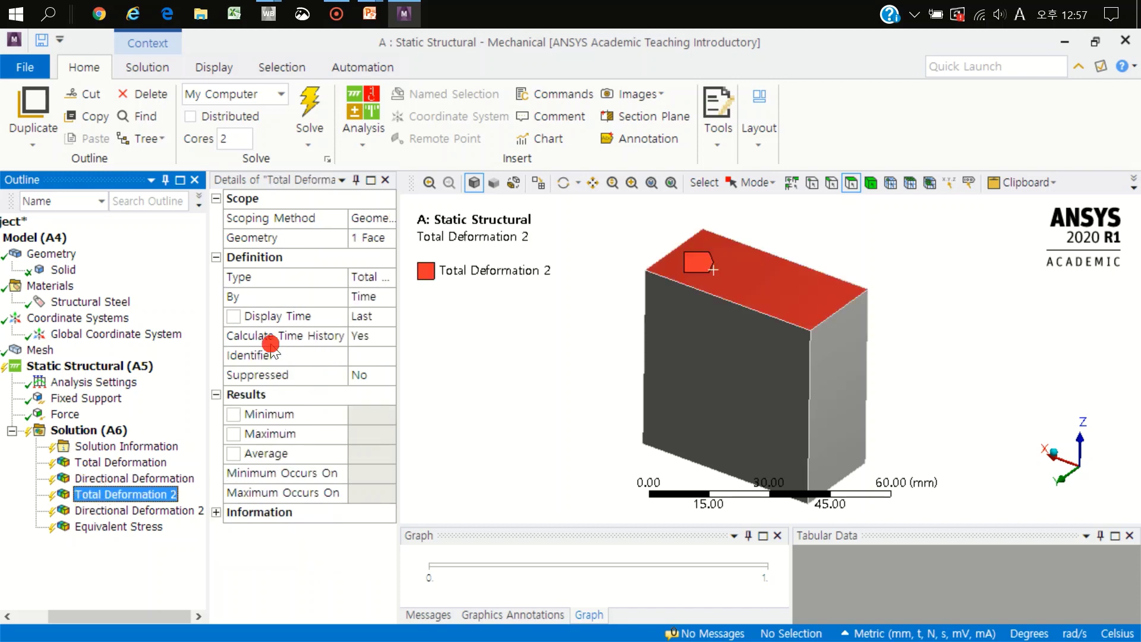
{"action": "left_click", "coordinate": [386, 241]}
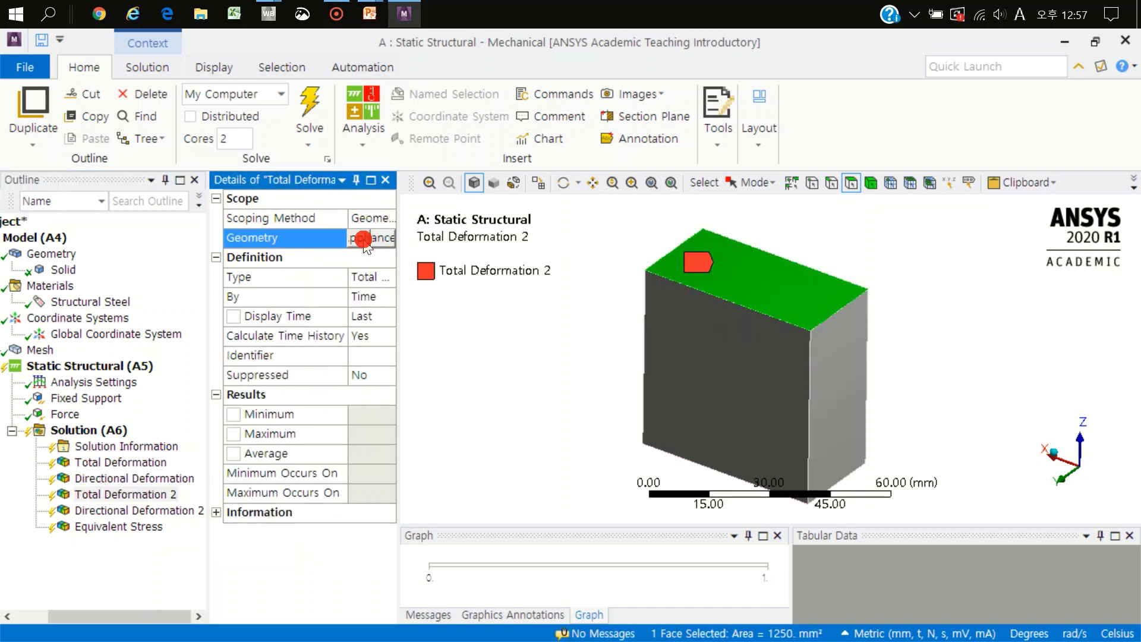
{"action": "left_click", "coordinate": [752, 273]}
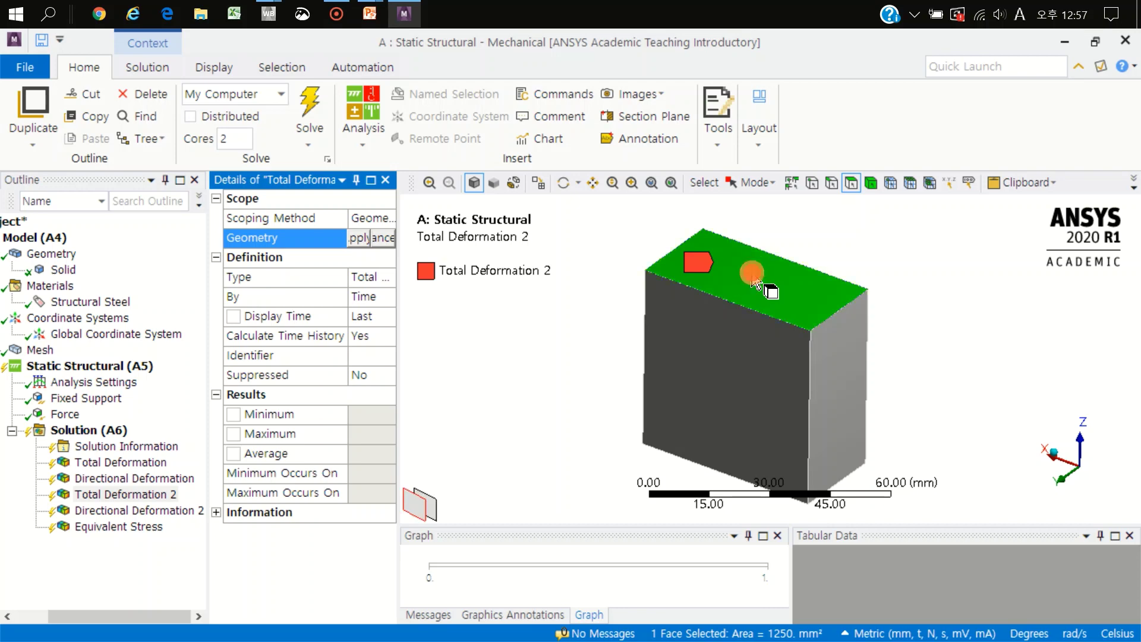
{"action": "left_click", "coordinate": [348, 235]}
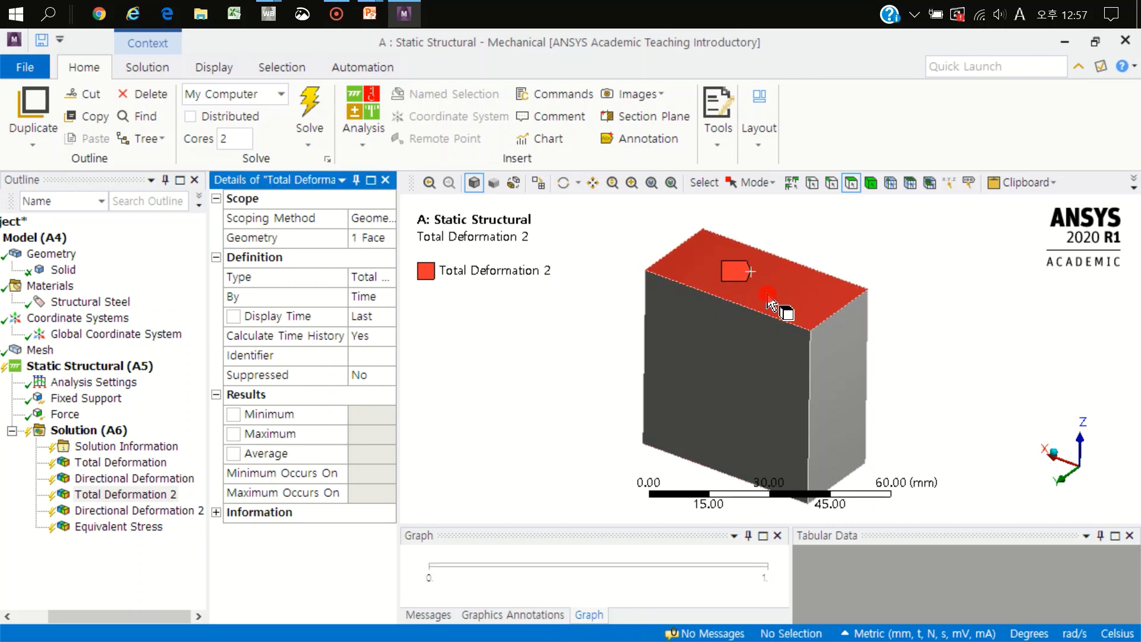
Step: Review Directional Deformation 2, Equivalent Stress and the Solution's Solve Required status
{"action": "left_click", "coordinate": [143, 511]}
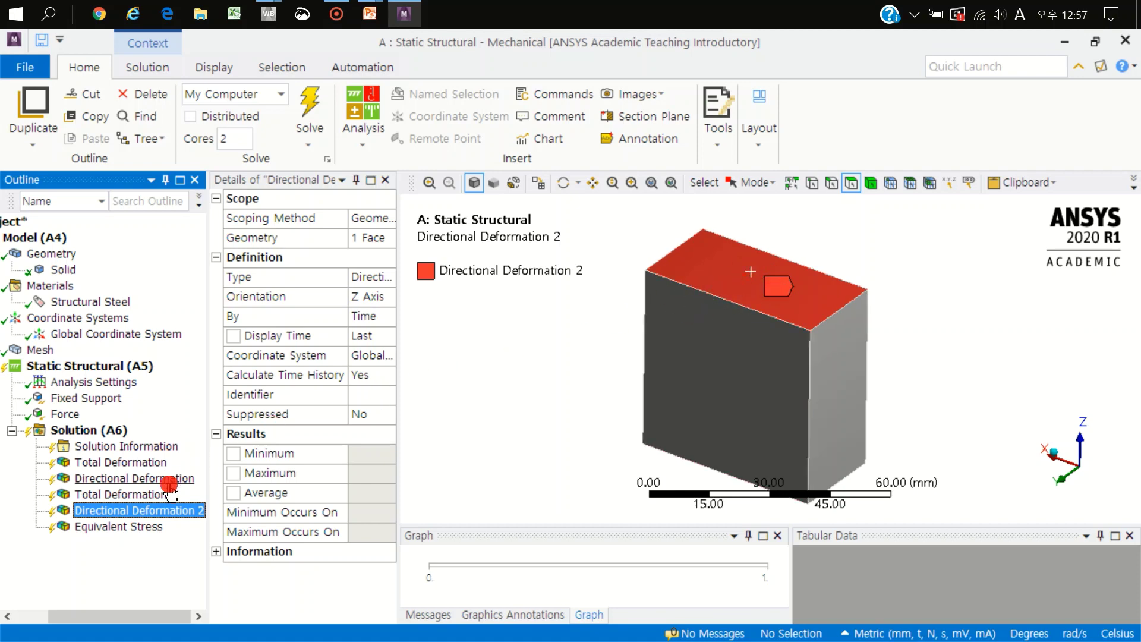
{"action": "left_click", "coordinate": [139, 527]}
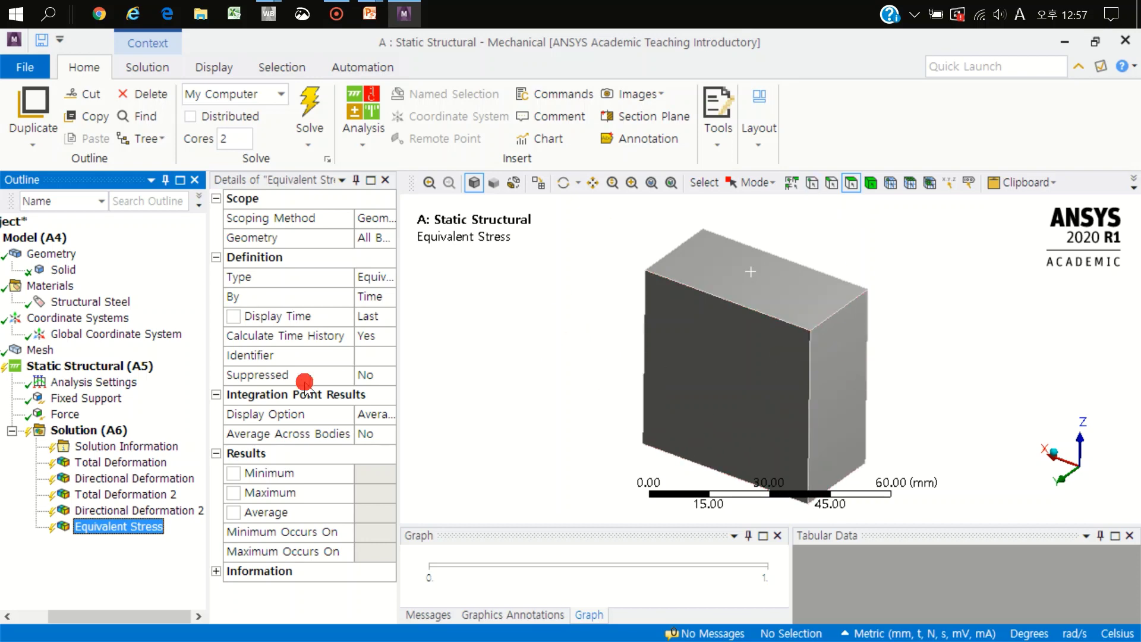
{"action": "left_click", "coordinate": [83, 429]}
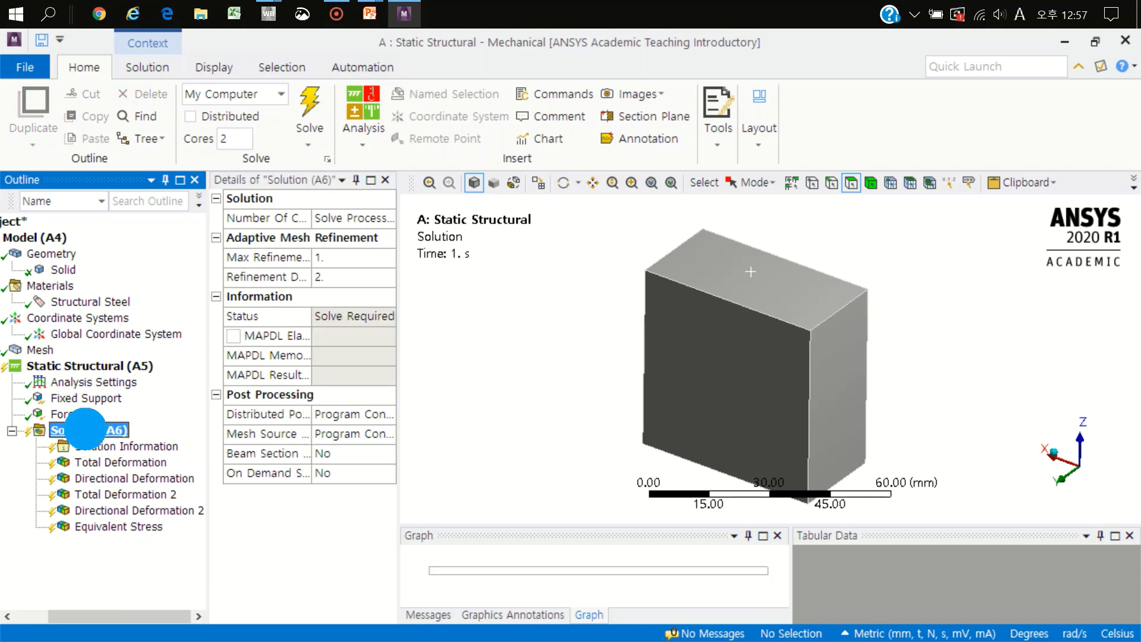
Step: Solve Solution (A6) so its status reads Done and all six results are computed
{"action": "right_click", "coordinate": [85, 429]}
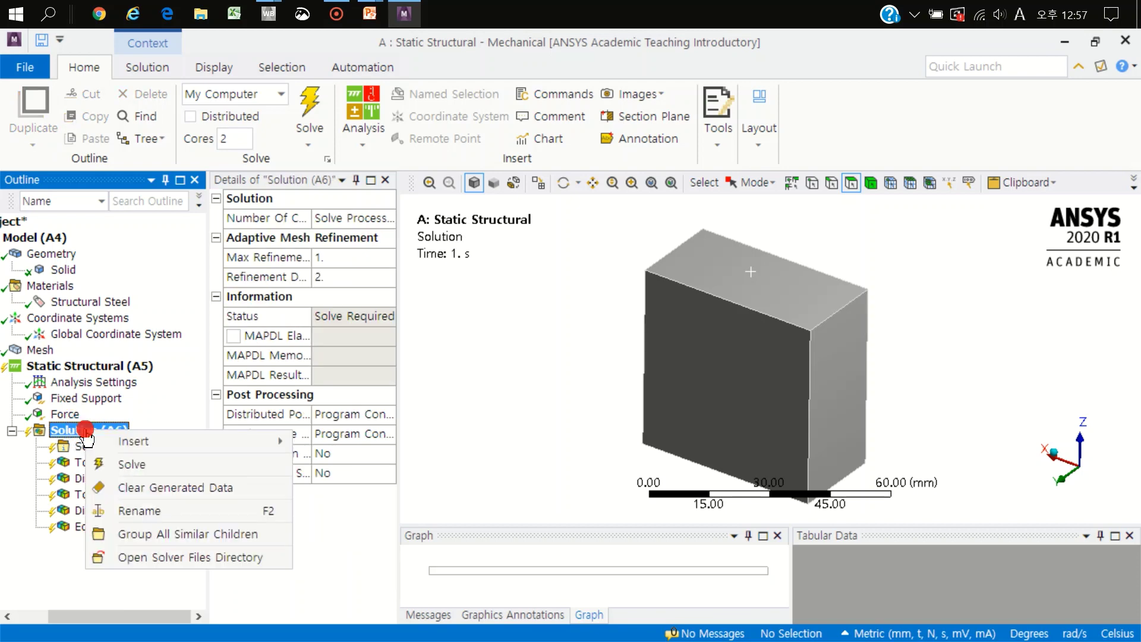
{"action": "left_click", "coordinate": [159, 464]}
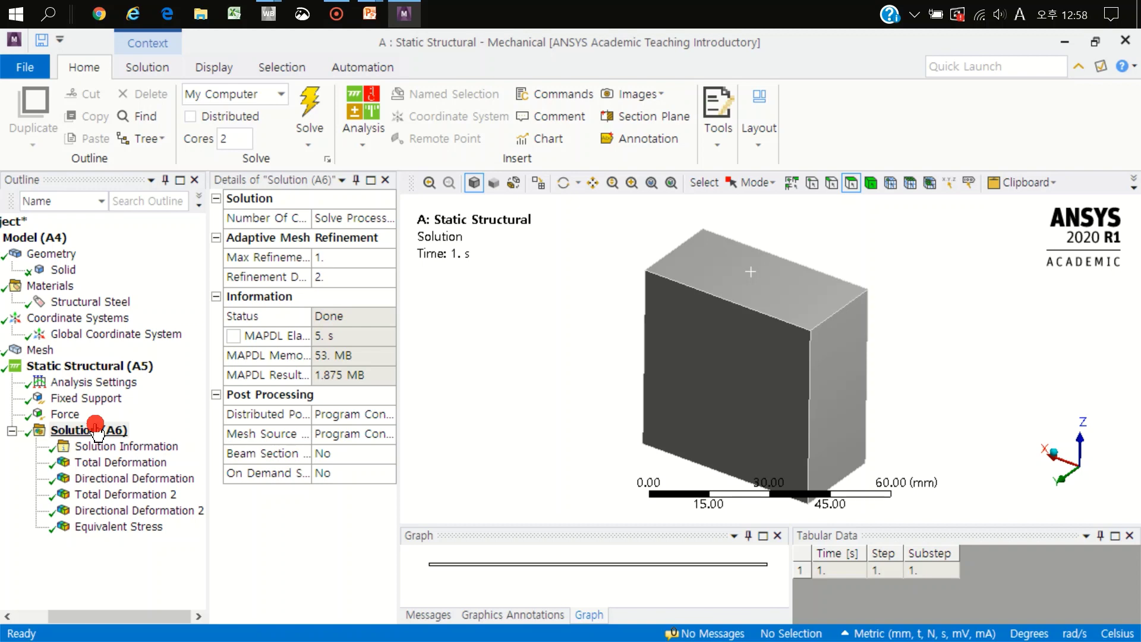
Step: Display the Total Deformation contour, peaking at 0.000399 mm, and orbit the block to inspect it
{"action": "left_click", "coordinate": [107, 463]}
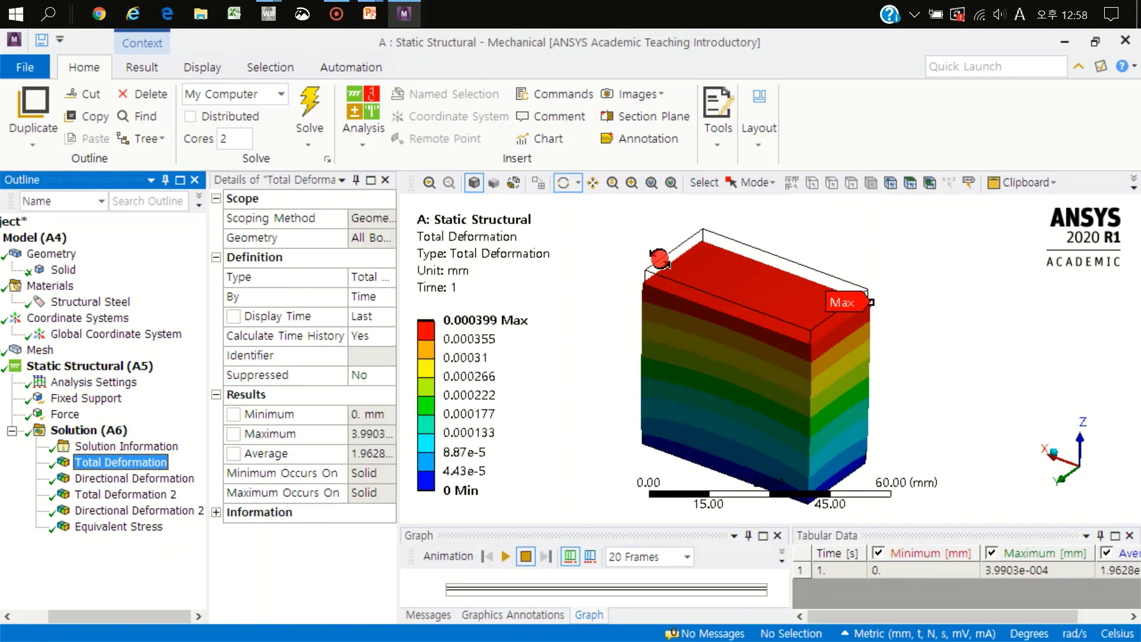
{"action": "left_click_drag", "start_coordinate": [659, 259], "coordinate": [790, 273]}
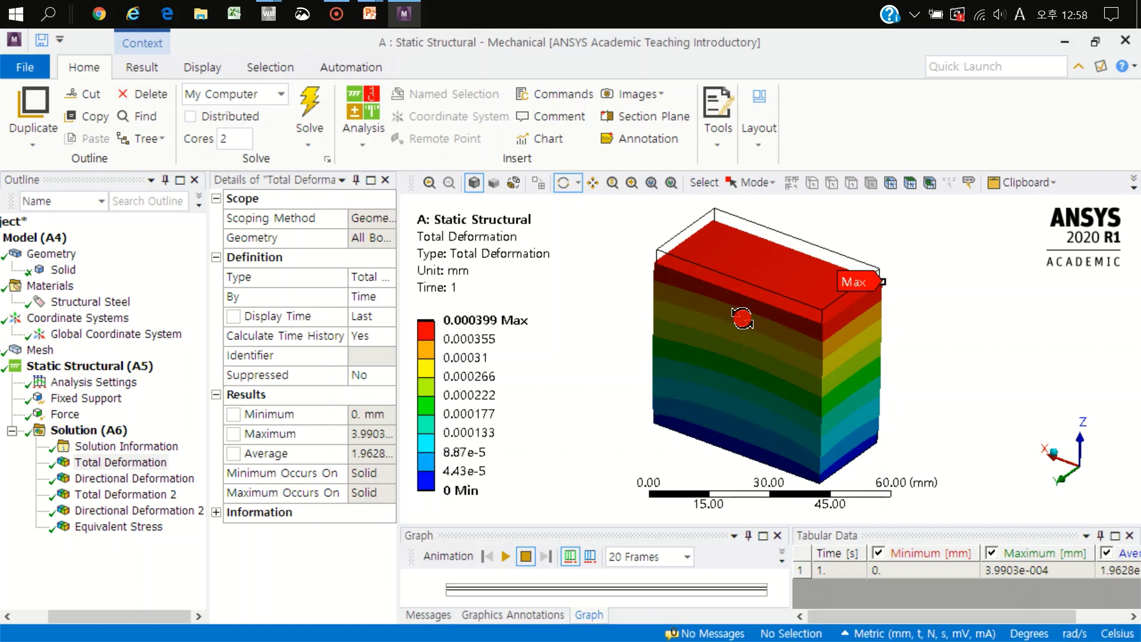
{"action": "left_click", "coordinate": [489, 334]}
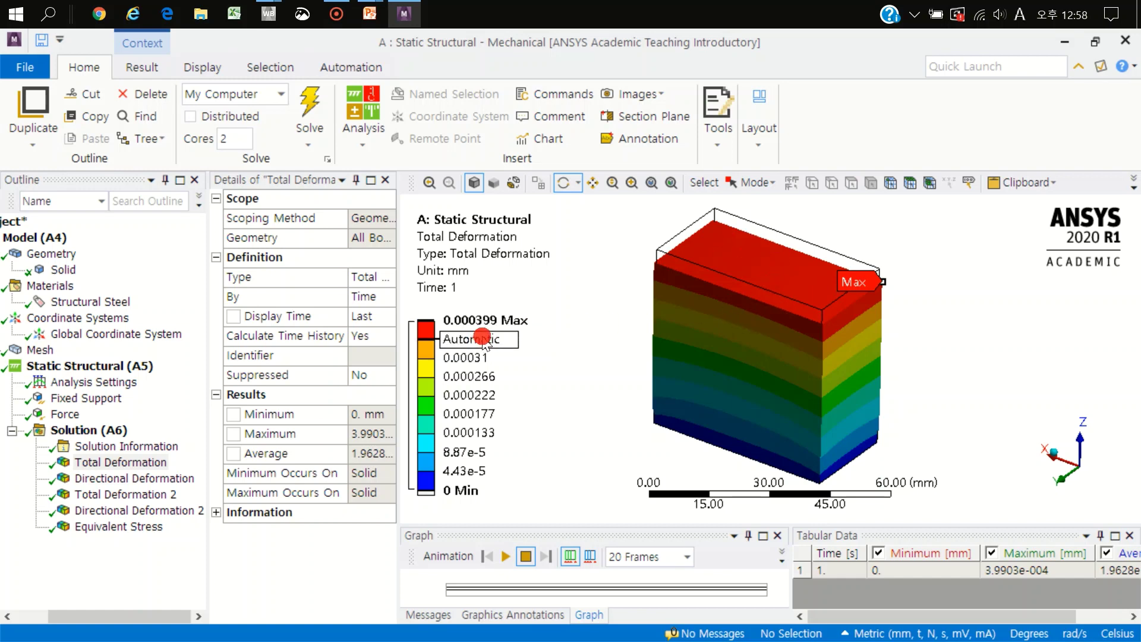
{"action": "left_click", "coordinate": [584, 333]}
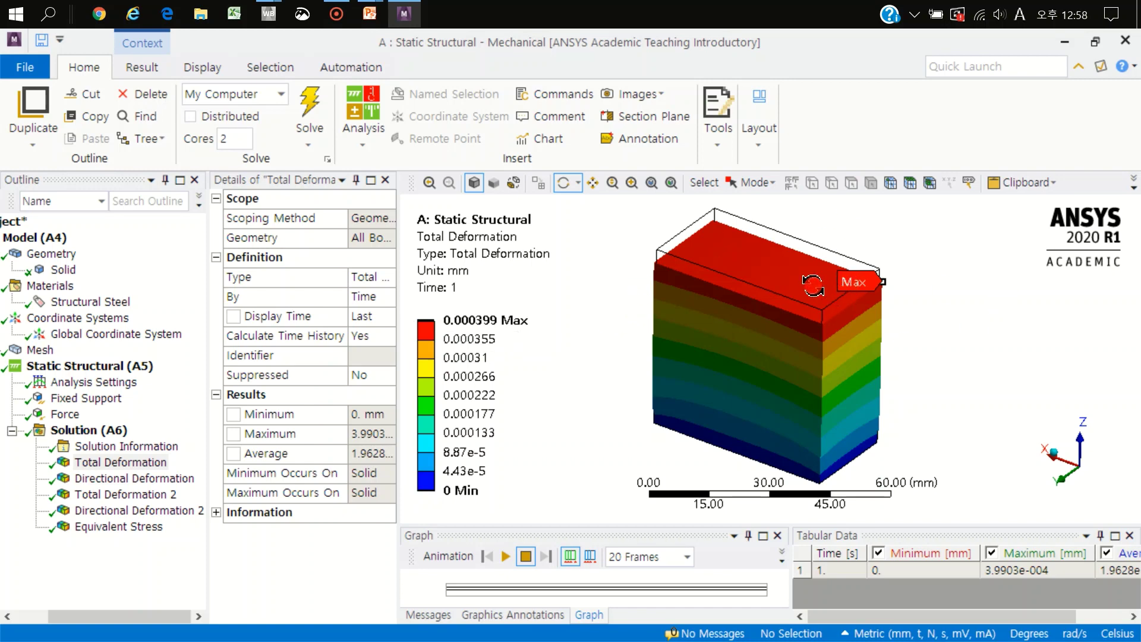
{"action": "left_click", "coordinate": [175, 69]}
{"action": "left_click", "coordinate": [148, 67]}
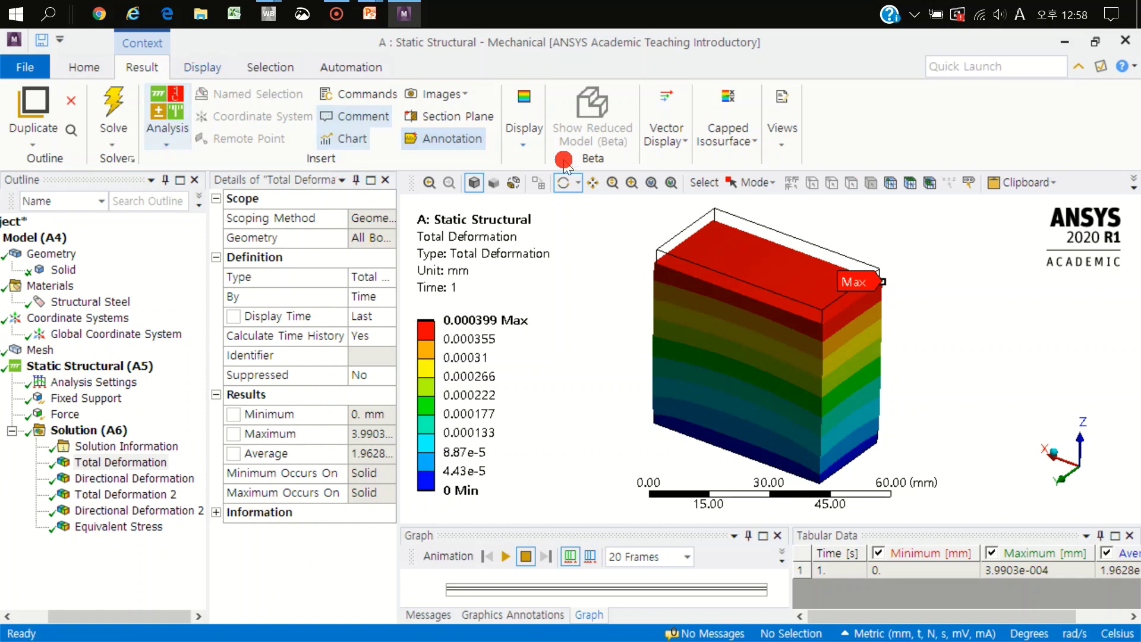
Step: Switch the deformation scale to True Scale, then back to Auto Scale
{"action": "left_click", "coordinate": [515, 145]}
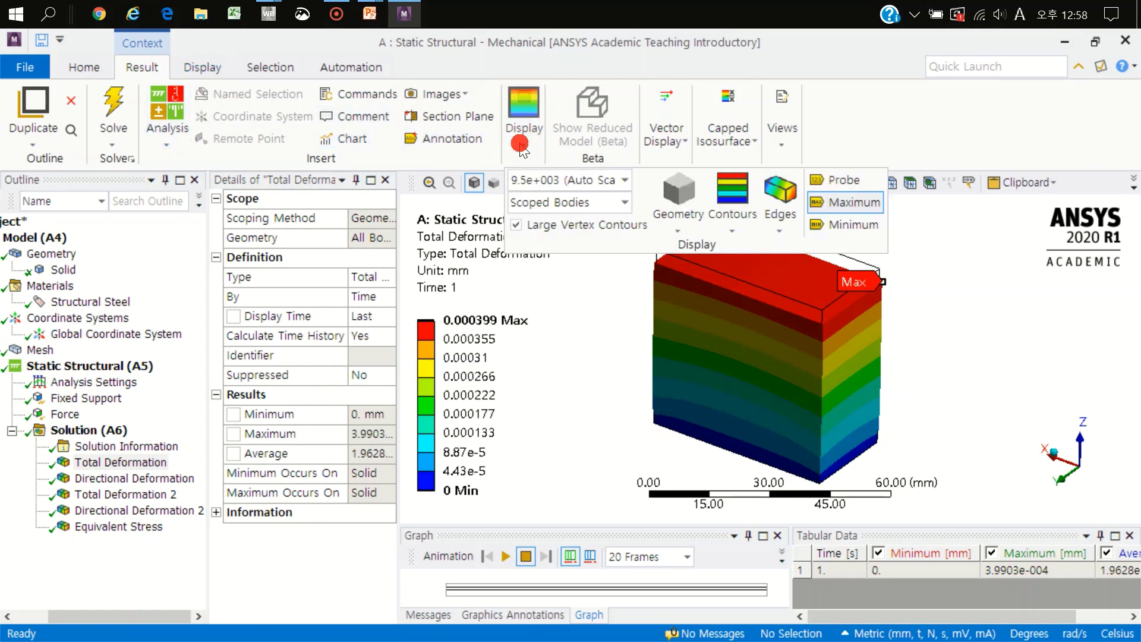
{"action": "left_click", "coordinate": [625, 182]}
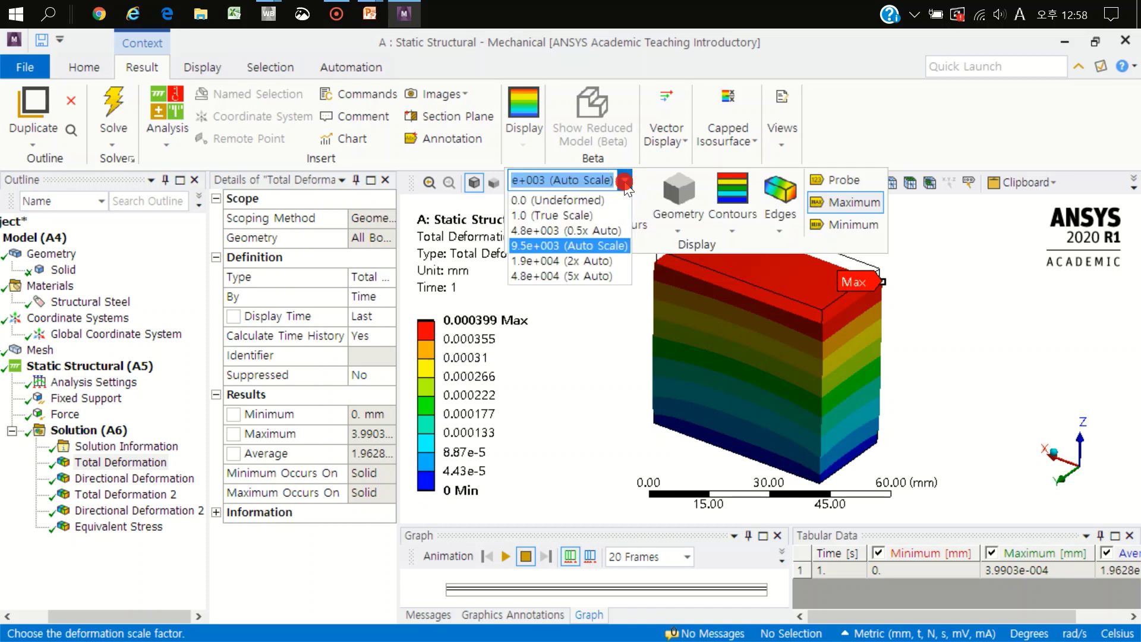
{"action": "left_click", "coordinate": [596, 215]}
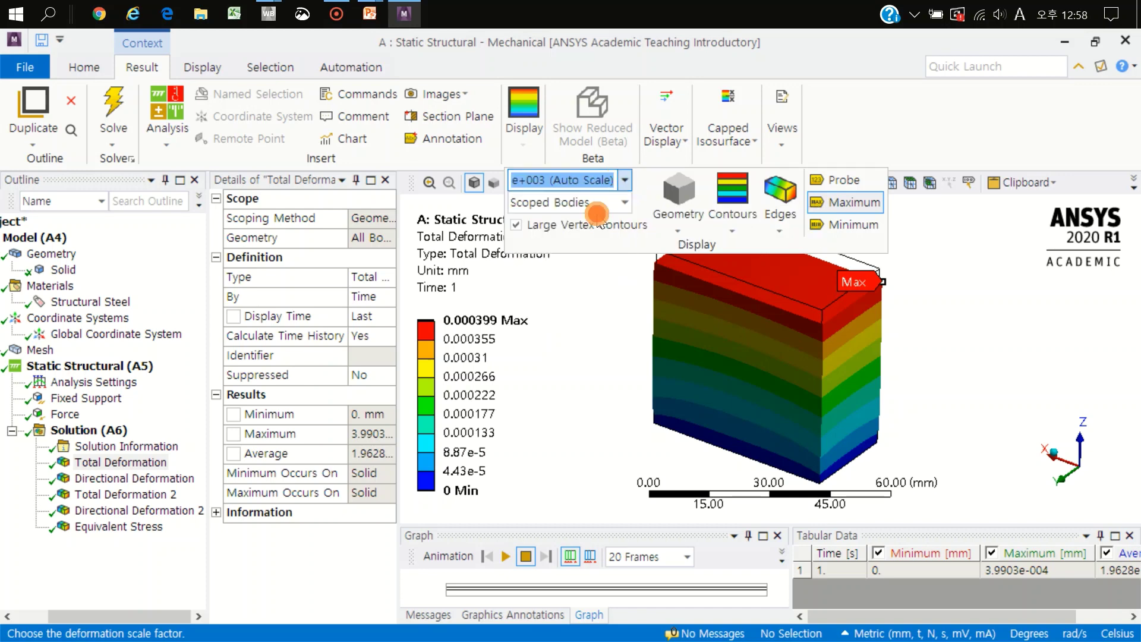
{"action": "left_click", "coordinate": [523, 143]}
{"action": "left_click", "coordinate": [624, 180]}
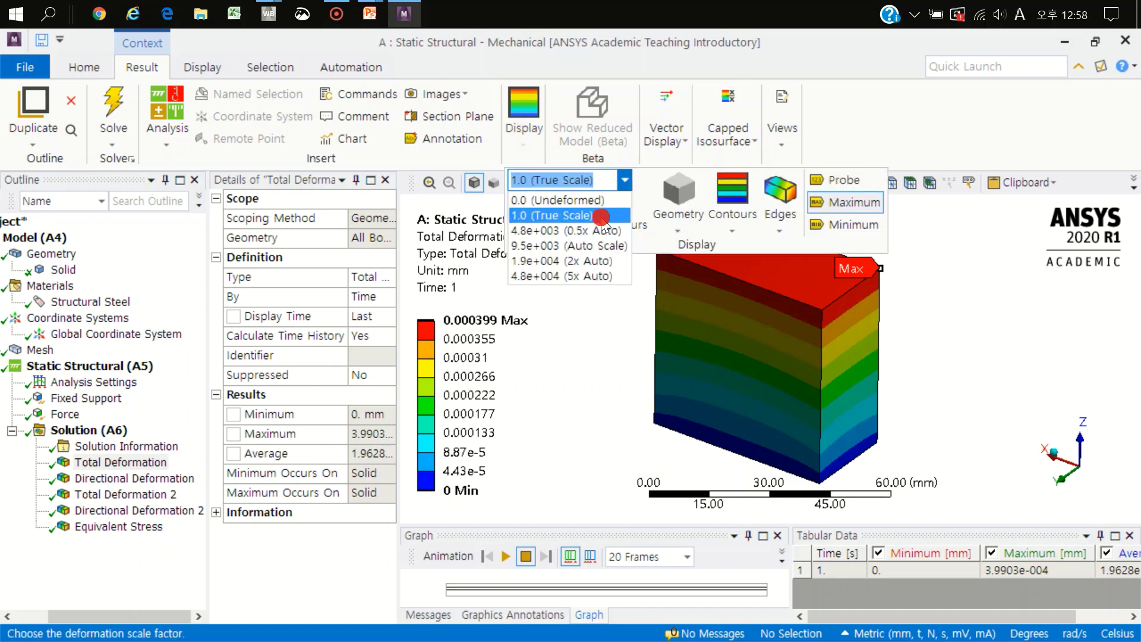
{"action": "left_click", "coordinate": [606, 246]}
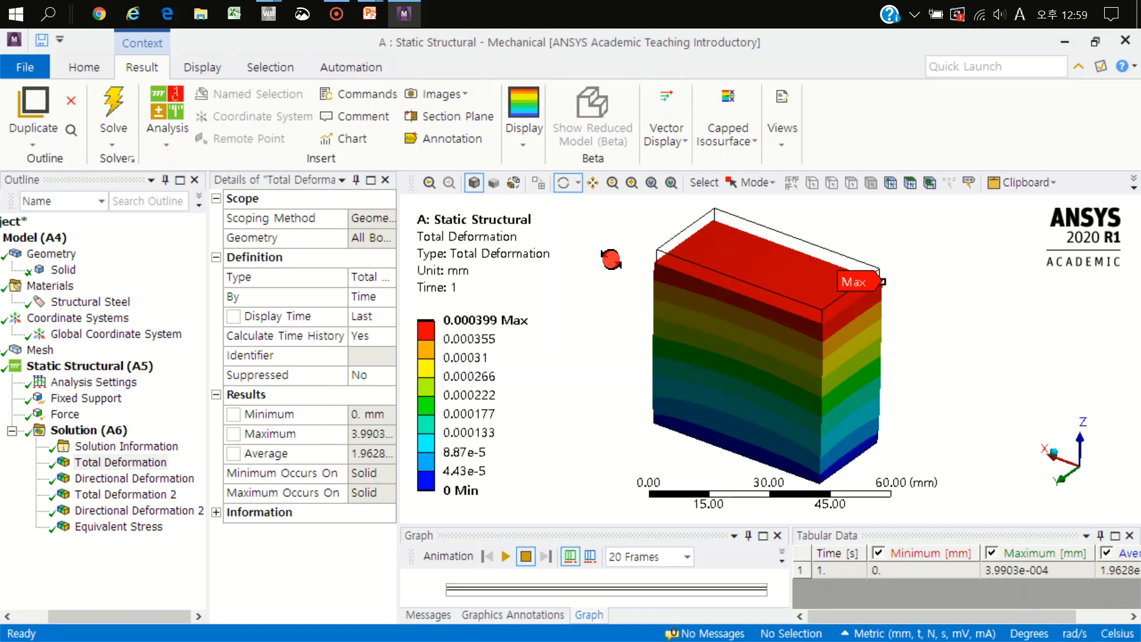
Step: Overlay the undeformed wireframe outline on the deformation plot
{"action": "left_click", "coordinate": [523, 139]}
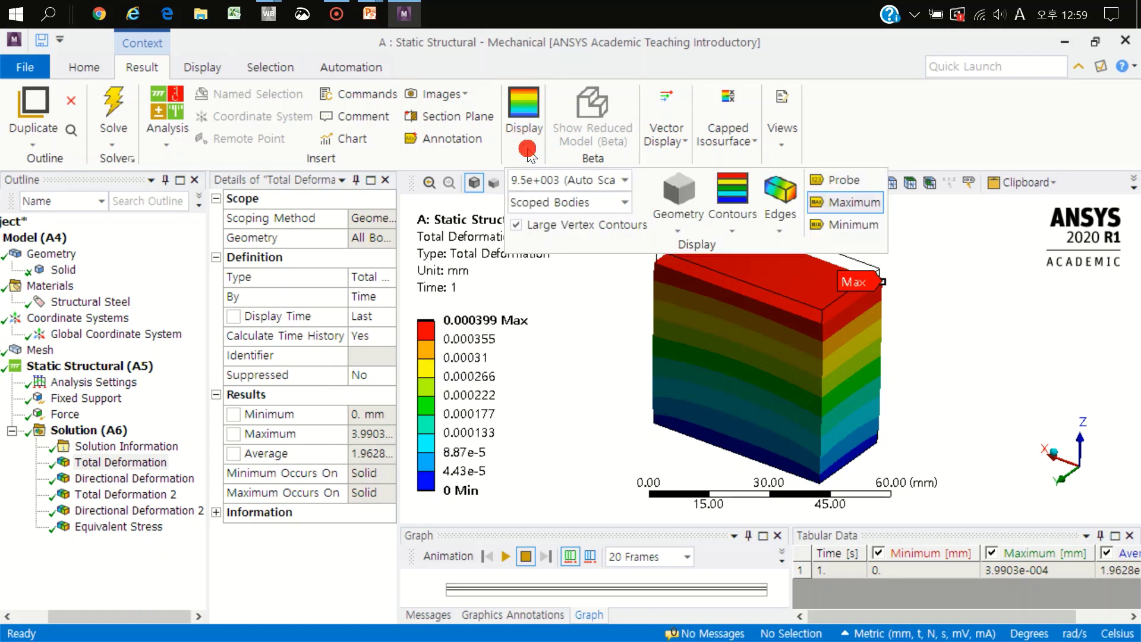
{"action": "left_click", "coordinate": [786, 230]}
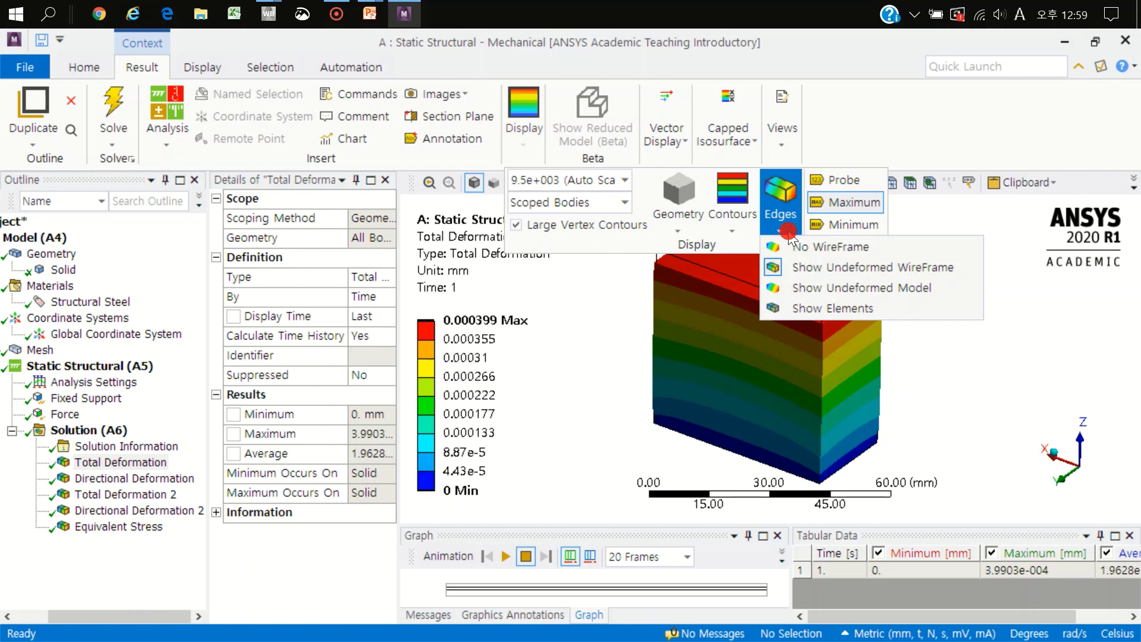
{"action": "left_click", "coordinate": [837, 275]}
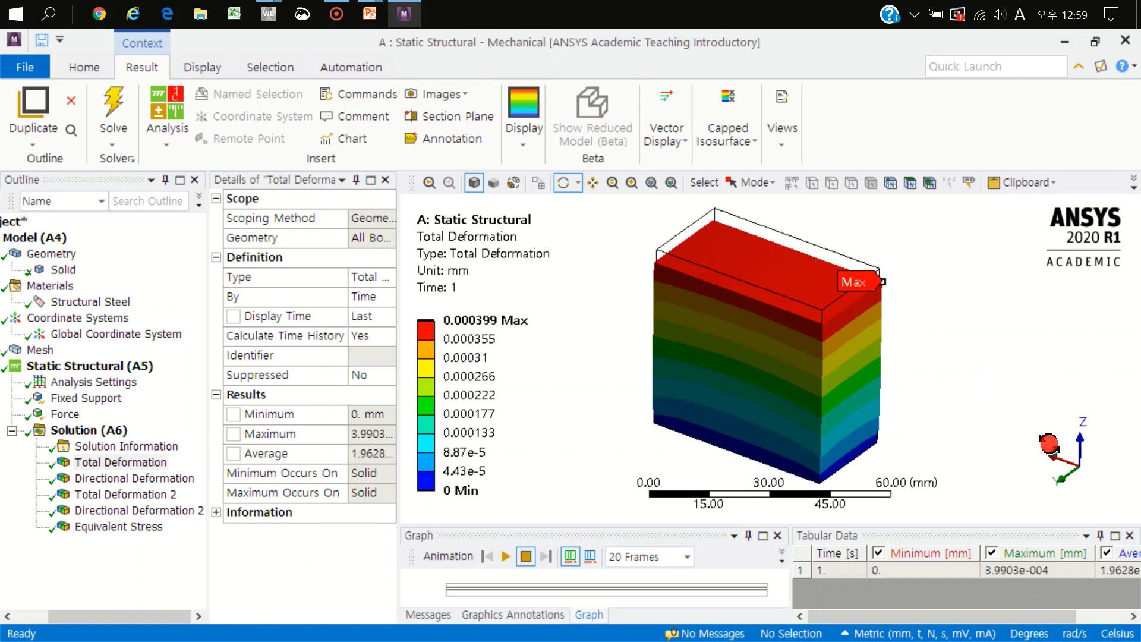
{"action": "left_click", "coordinate": [1066, 487]}
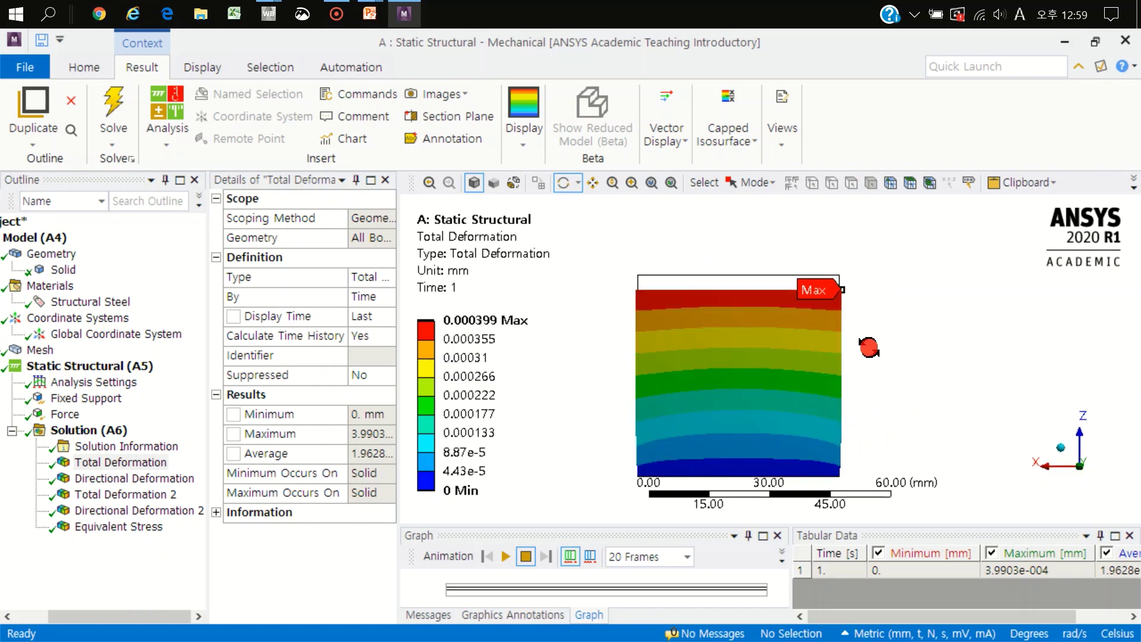
{"action": "scroll", "coordinate": [587, 354], "scroll_direction": "up", "scroll_amount": 3}
{"action": "middle_click_drag", "start_coordinate": [737, 337], "coordinate": [790, 338], "text": "ctrl"}
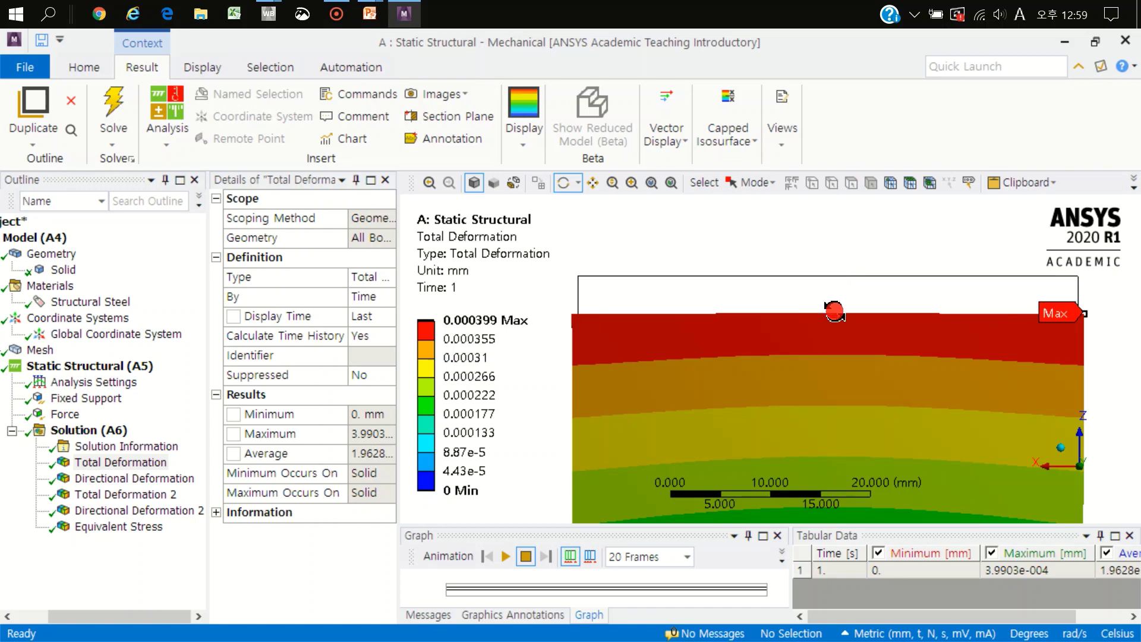
{"action": "right_click_drag", "start_coordinate": [629, 284], "coordinate": [565, 340]}
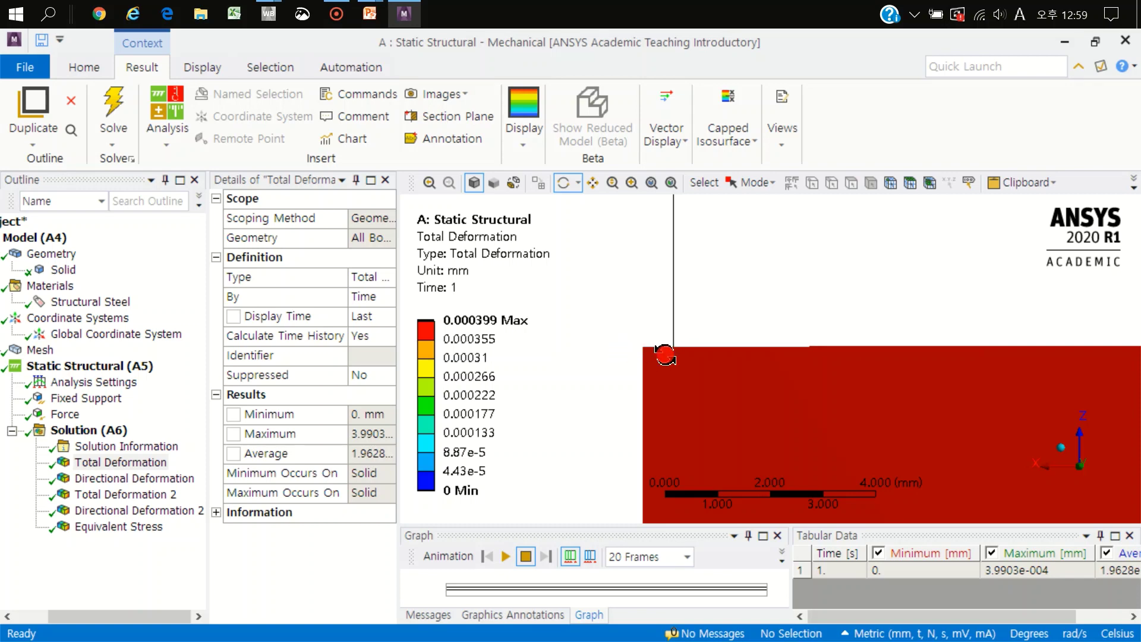
{"action": "scroll", "coordinate": [770, 372], "scroll_direction": "down", "scroll_amount": 5}
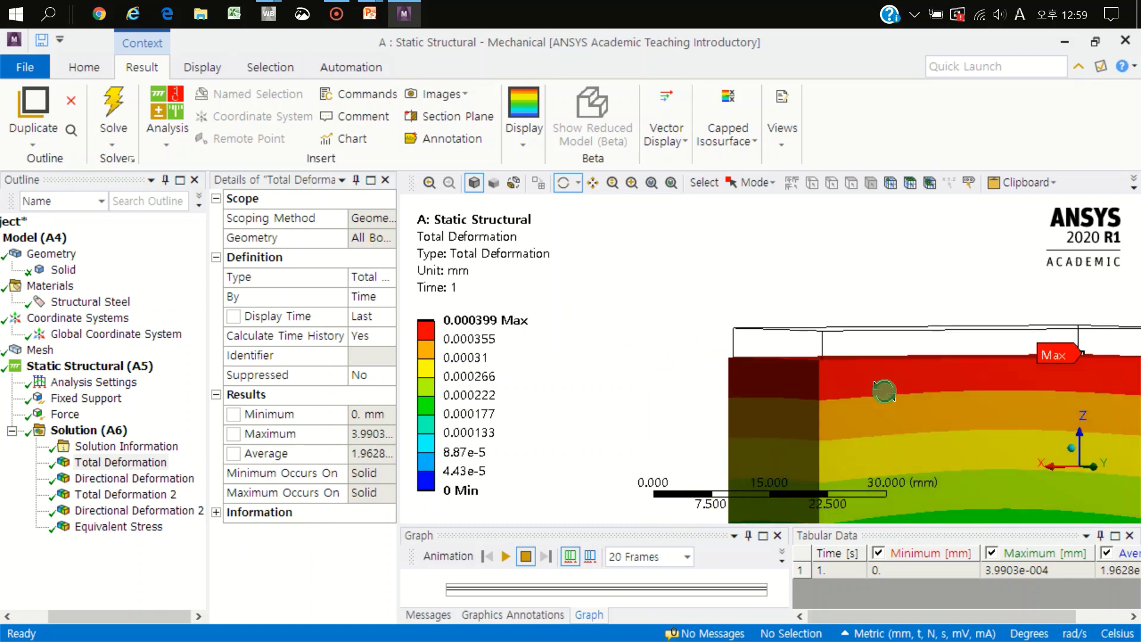
{"action": "middle_click_drag", "start_coordinate": [1052, 473], "coordinate": [797, 356], "text": "ctrl"}
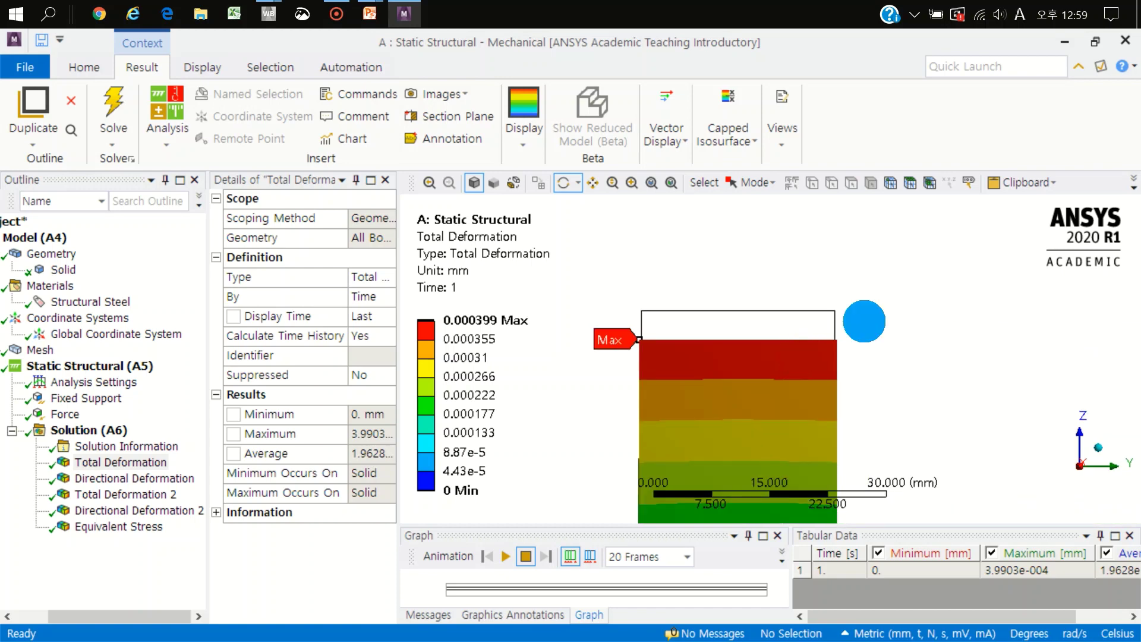
{"action": "scroll", "coordinate": [791, 376], "scroll_direction": "up", "scroll_amount": 5}
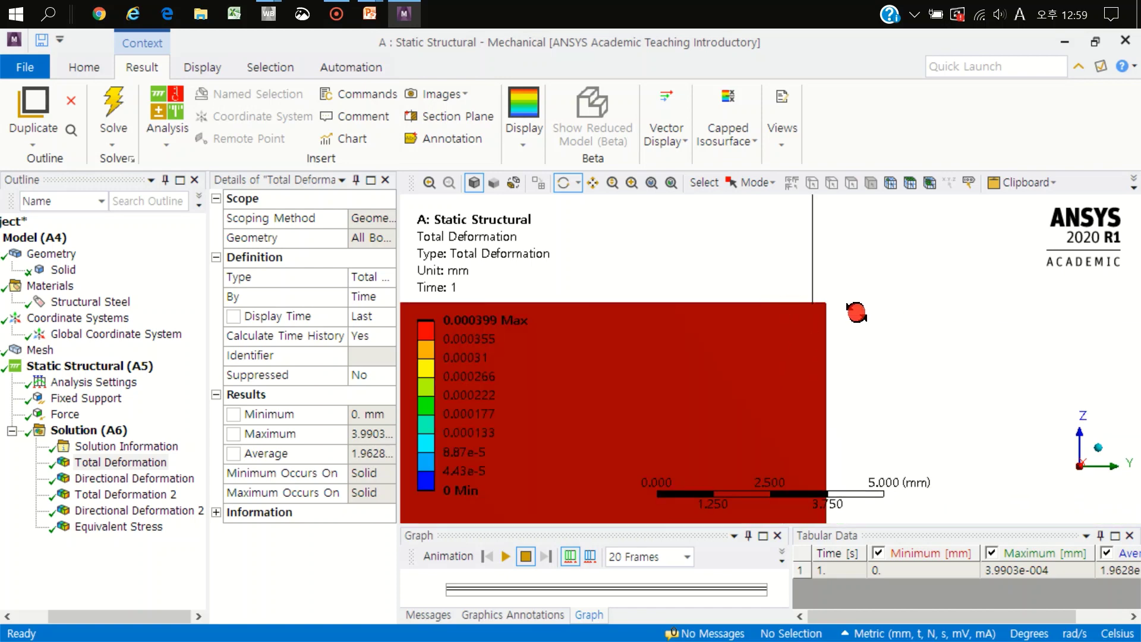
{"action": "scroll", "coordinate": [856, 311], "scroll_direction": "down", "scroll_amount": 3}
{"action": "scroll", "coordinate": [874, 357], "scroll_direction": "down", "scroll_amount": 2}
{"action": "mouse_move", "coordinate": [909, 347]}
{"action": "left_mouse_down"}
{"action": "mouse_move", "coordinate": [821, 331]}
{"action": "mouse_move", "coordinate": [777, 275]}
{"action": "mouse_move", "coordinate": [743, 274]}
{"action": "left_mouse_up"}
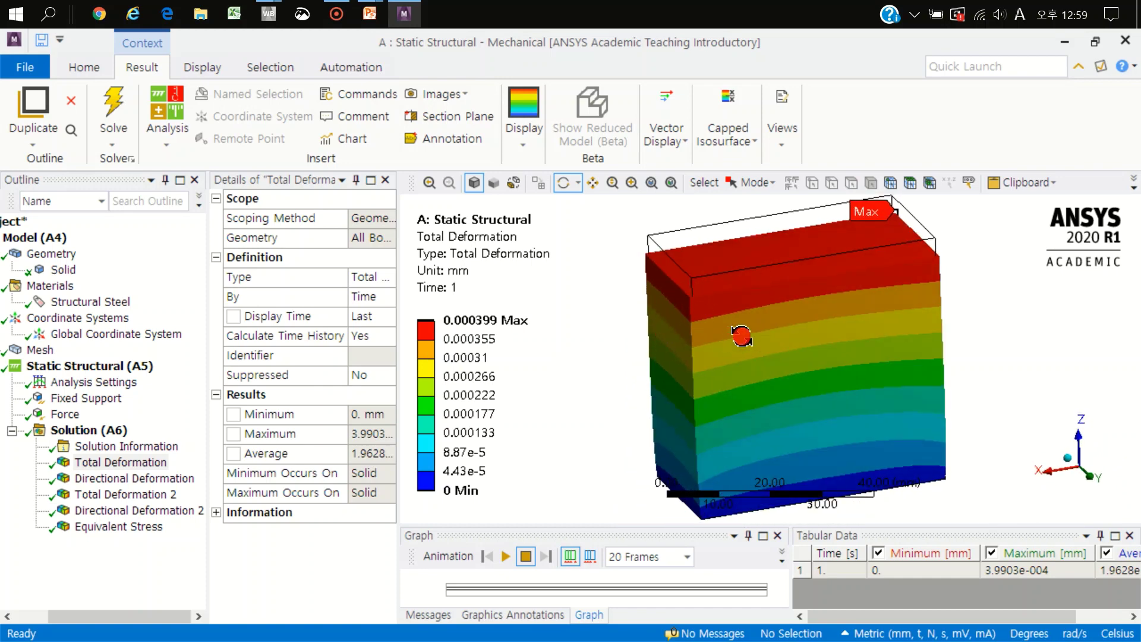
{"action": "mouse_move", "coordinate": [707, 275]}
{"action": "left_mouse_down"}
{"action": "mouse_move", "coordinate": [775, 320]}
{"action": "mouse_move", "coordinate": [724, 324]}
{"action": "left_mouse_up"}
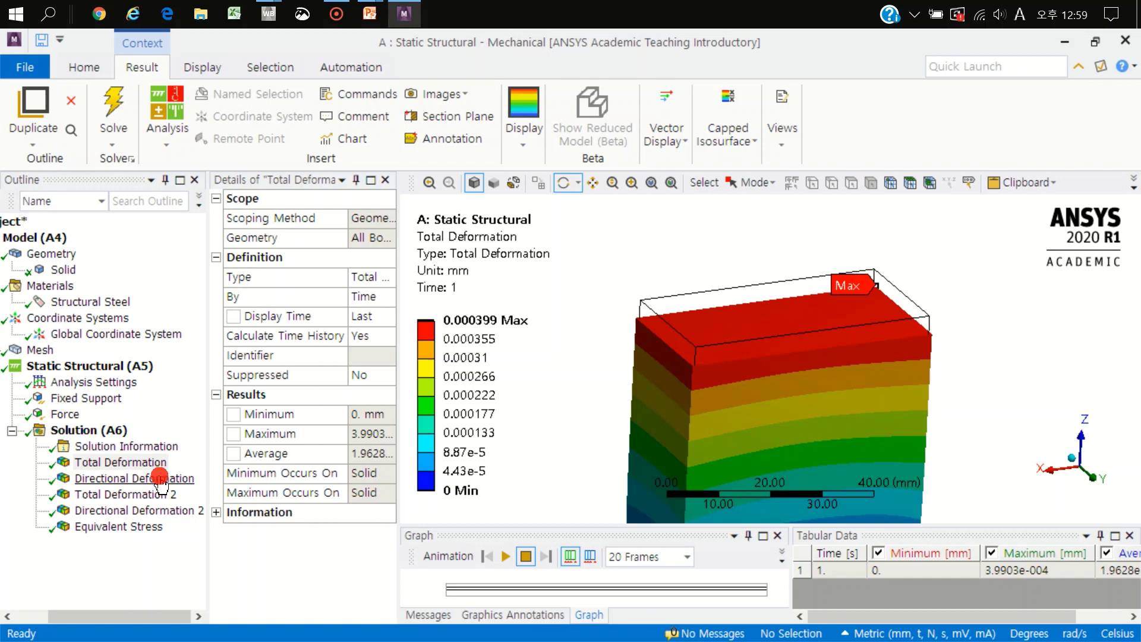
Step: Show the Z-axis Directional Deformation contour (0 to -0.000393 mm), orbiting to view underside and top
{"action": "left_click", "coordinate": [159, 478]}
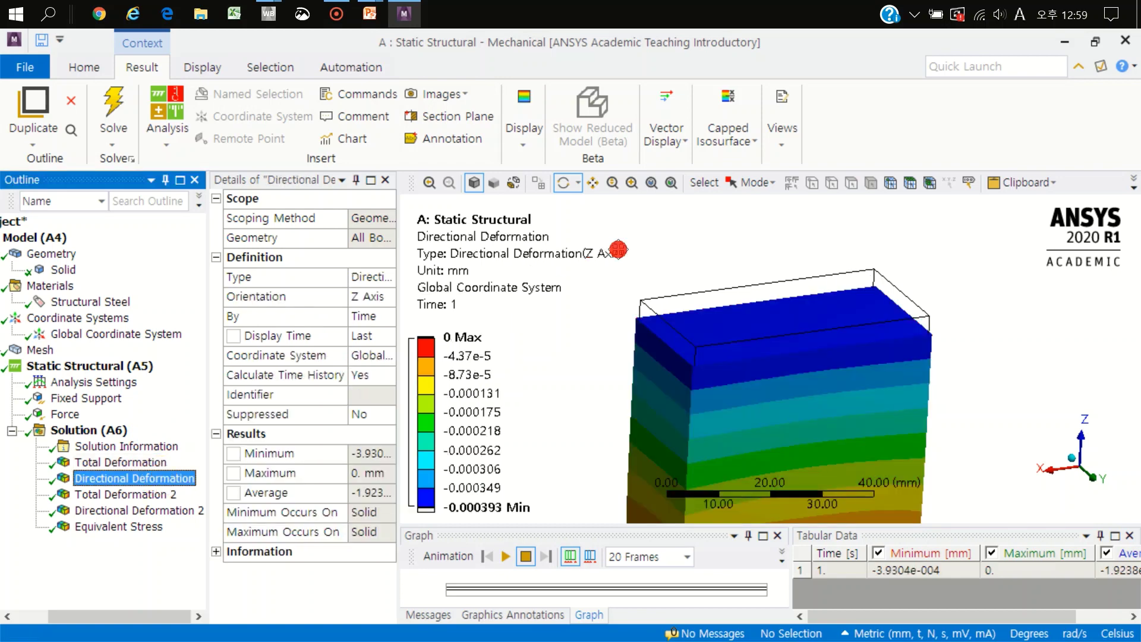
{"action": "left_click_drag", "start_coordinate": [765, 302], "coordinate": [784, 223]}
{"action": "scroll", "coordinate": [783, 249], "scroll_direction": "down", "scroll_amount": 1}
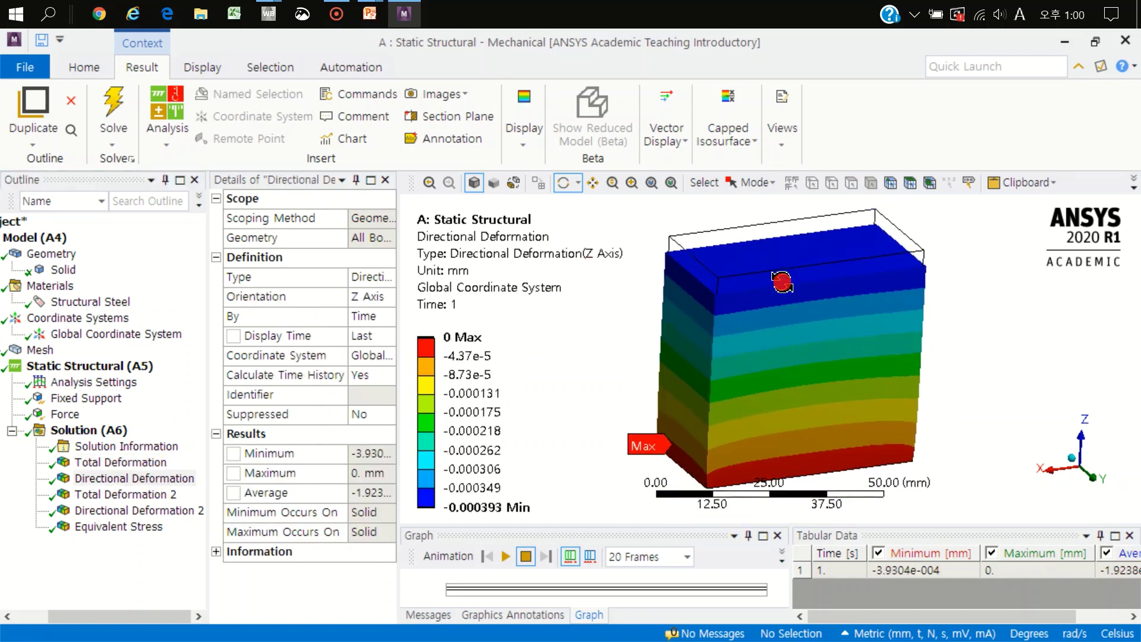
{"action": "scroll", "coordinate": [777, 257], "scroll_direction": "down", "scroll_amount": 1}
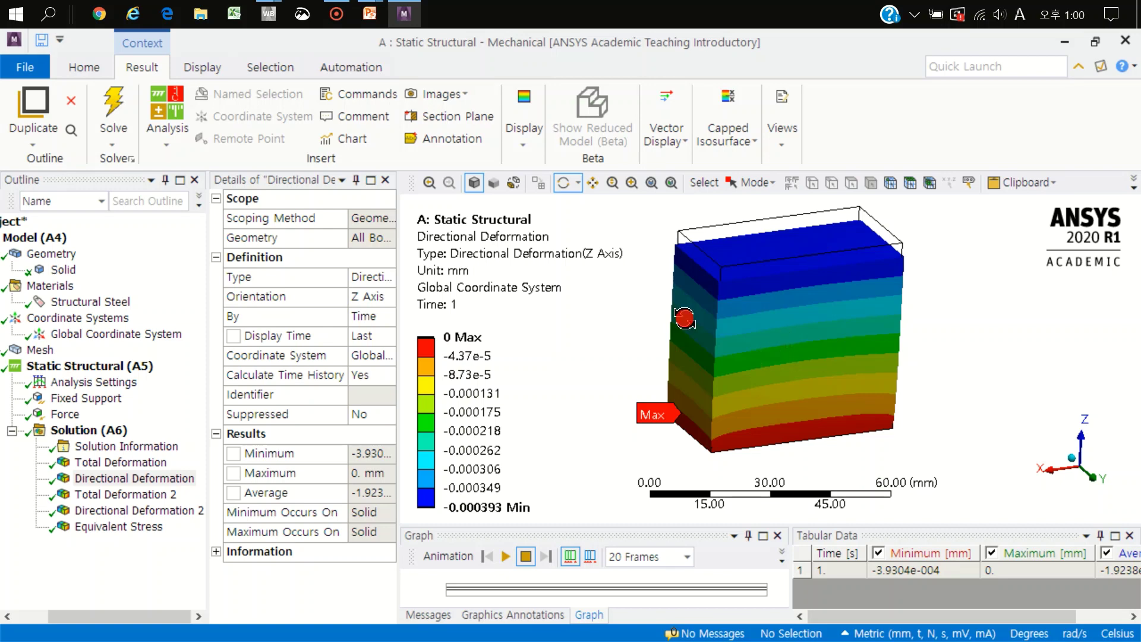
{"action": "left_click", "coordinate": [450, 339]}
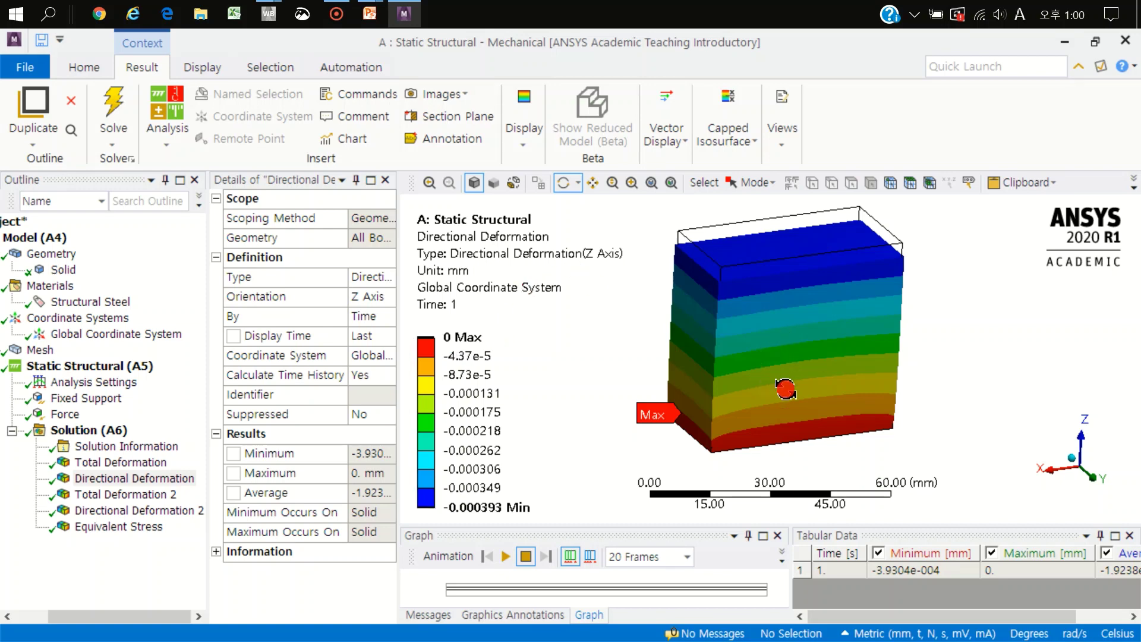
{"action": "mouse_move", "coordinate": [790, 451]}
{"action": "left_mouse_down"}
{"action": "mouse_move", "coordinate": [793, 338]}
{"action": "mouse_move", "coordinate": [749, 443]}
{"action": "left_mouse_up"}
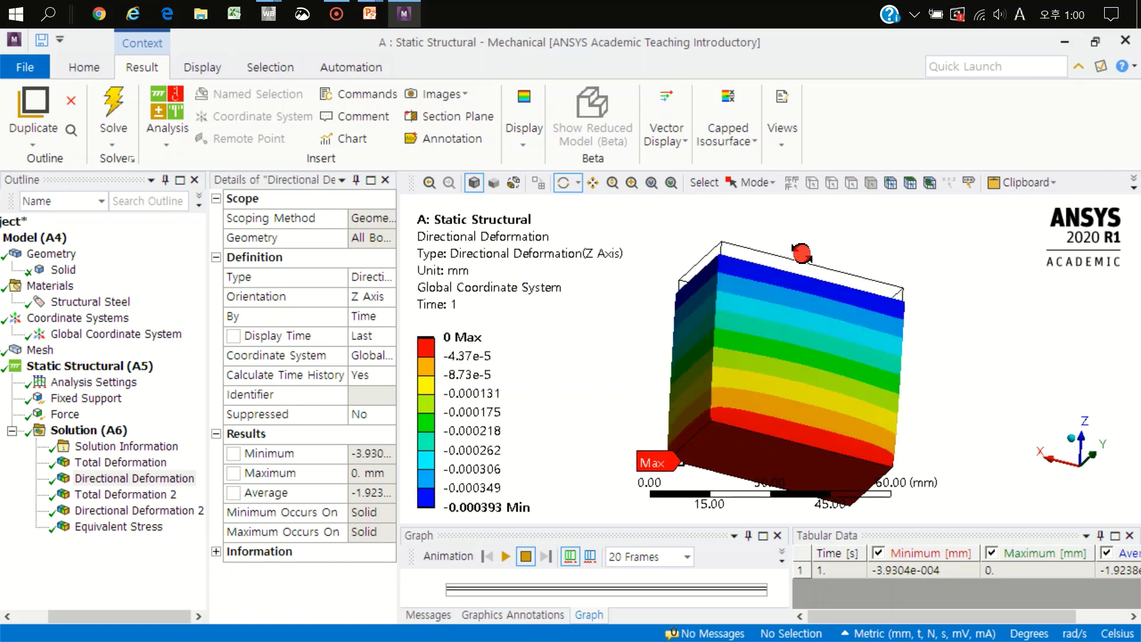
{"action": "mouse_move", "coordinate": [802, 253]}
{"action": "left_mouse_down"}
{"action": "mouse_move", "coordinate": [803, 298]}
{"action": "mouse_move", "coordinate": [807, 253]}
{"action": "left_mouse_up"}
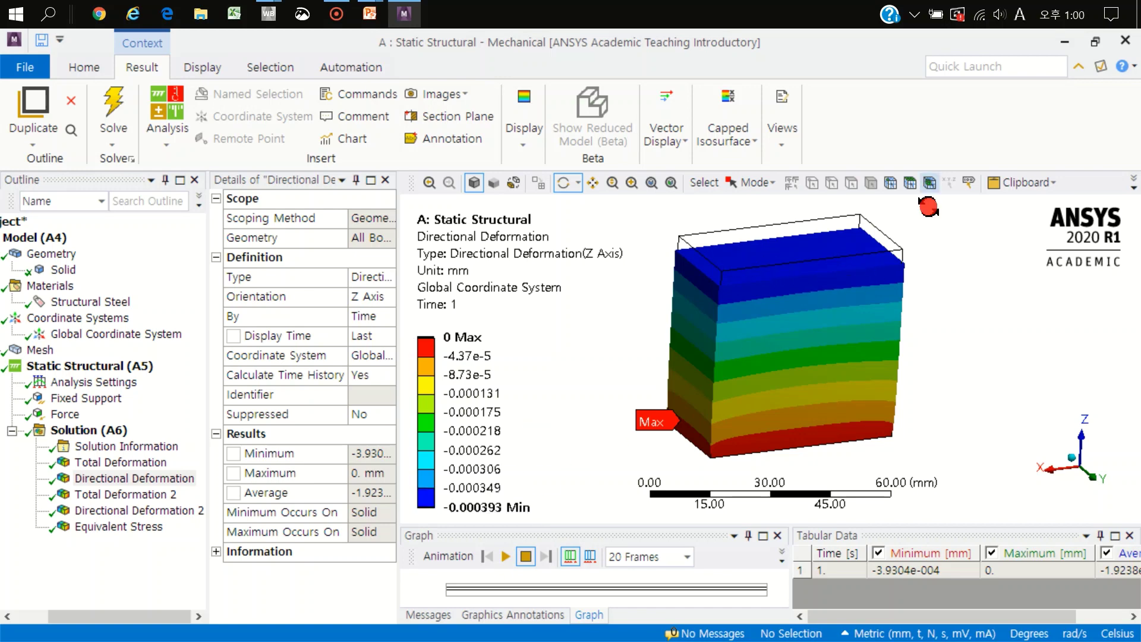
Step: Probe Z deformation: -3.8976e-004 mm on the top face and 0 mm on the bottom face
{"action": "left_click", "coordinate": [524, 128]}
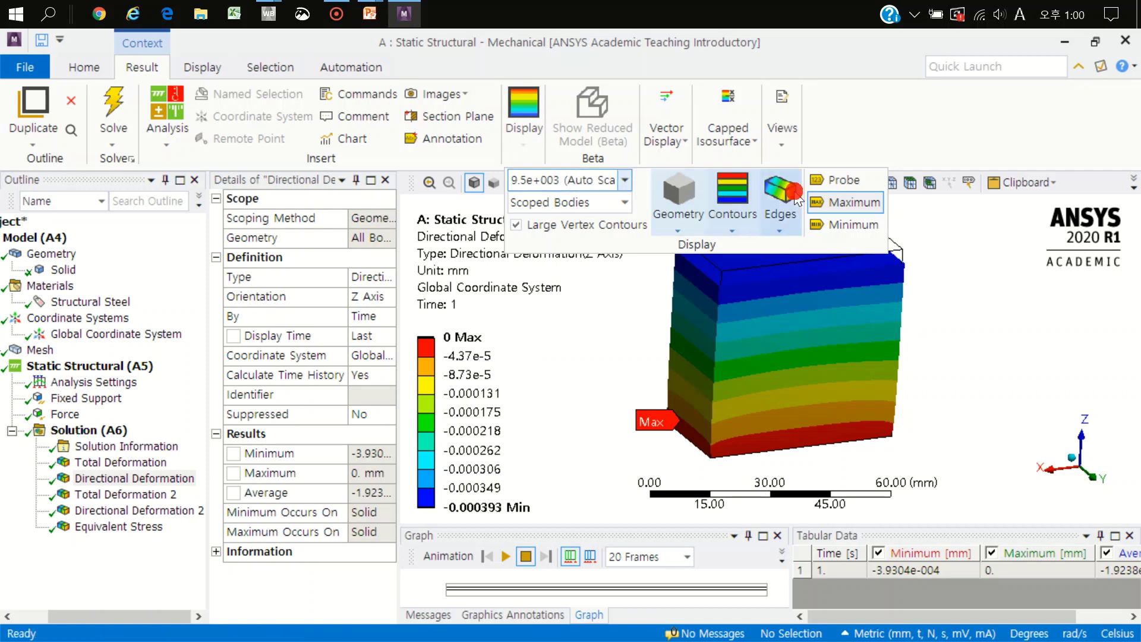
{"action": "left_click", "coordinate": [832, 178]}
{"action": "left_click", "coordinate": [790, 248]}
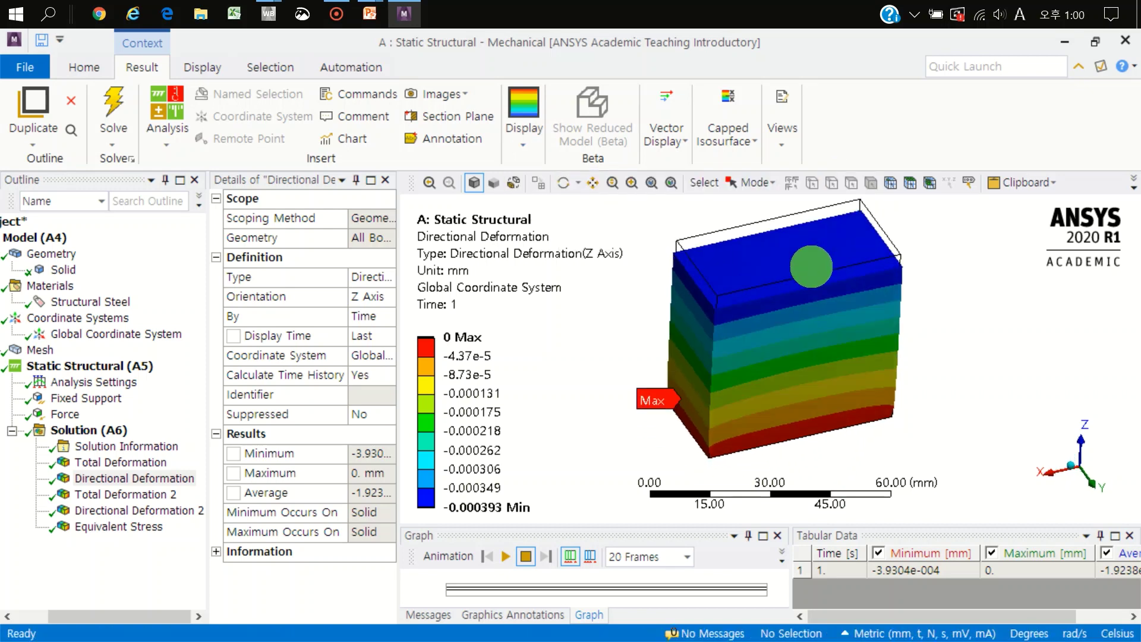
{"action": "left_click", "coordinate": [789, 248]}
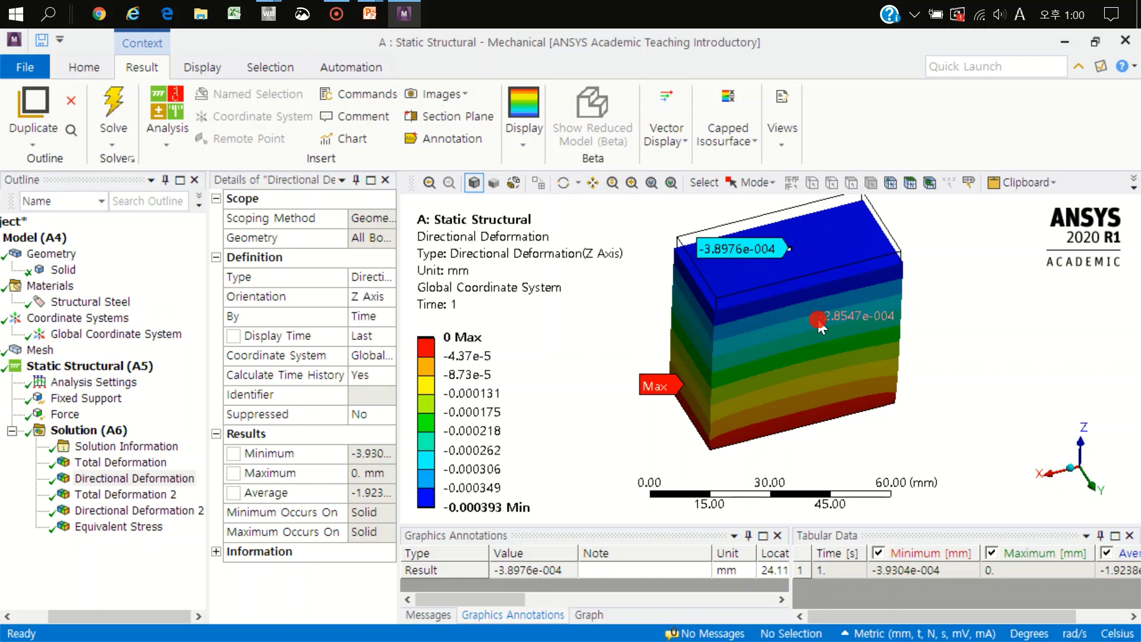
{"action": "middle_click_drag", "start_coordinate": [818, 321], "coordinate": [792, 465]}
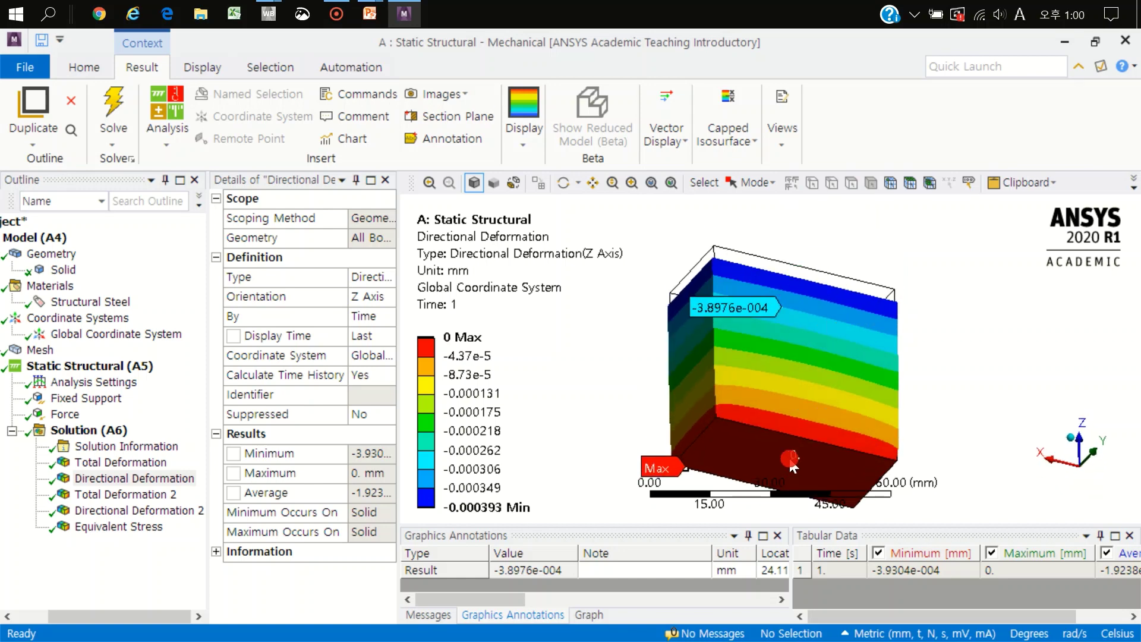
{"action": "left_click", "coordinate": [792, 465]}
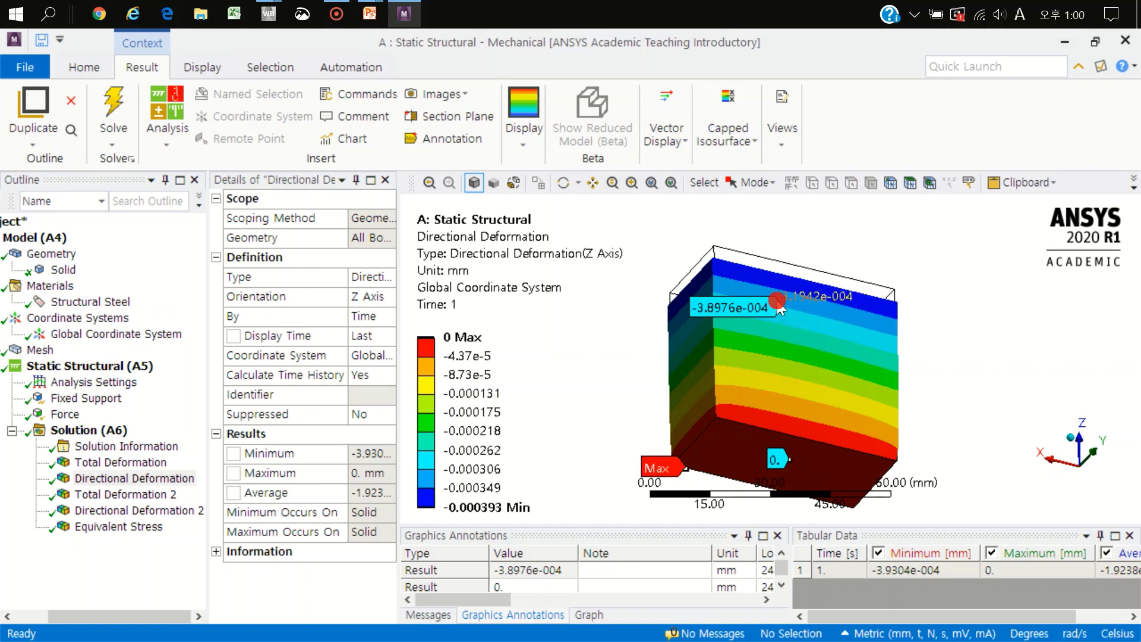
{"action": "middle_click_drag", "start_coordinate": [806, 249], "coordinate": [808, 300]}
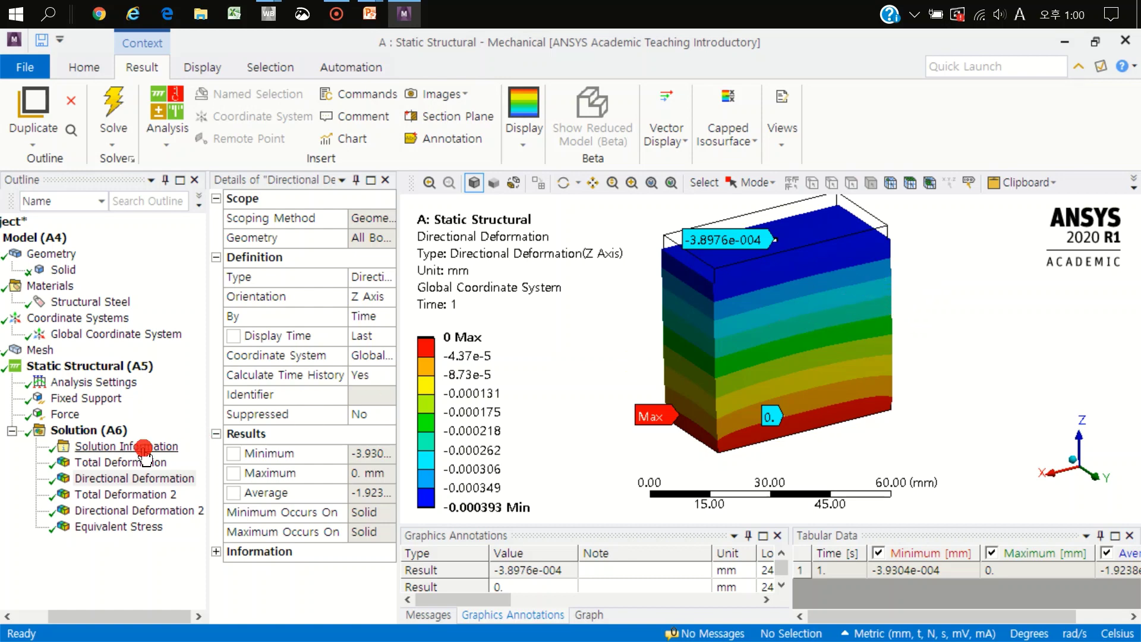
{"action": "left_click", "coordinate": [113, 462]}
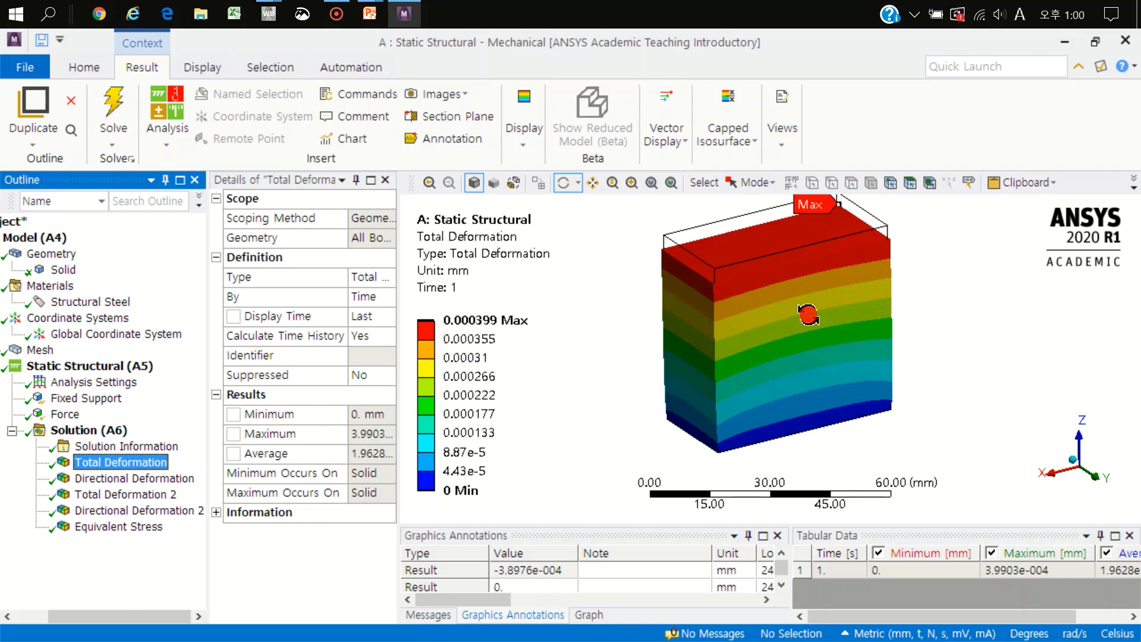
{"action": "left_click", "coordinate": [139, 478]}
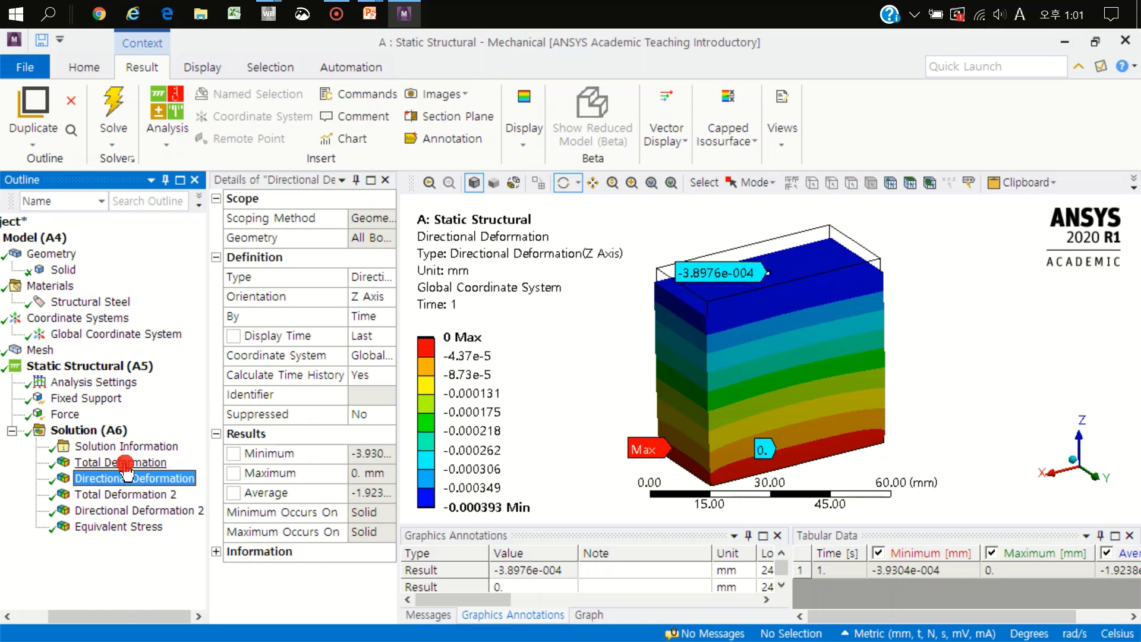
Step: Compare Total Deformation 2 and Directional Deformation 2 on the top face, ending on -0.000389 to -0.000393 mm
{"action": "left_click", "coordinate": [128, 493]}
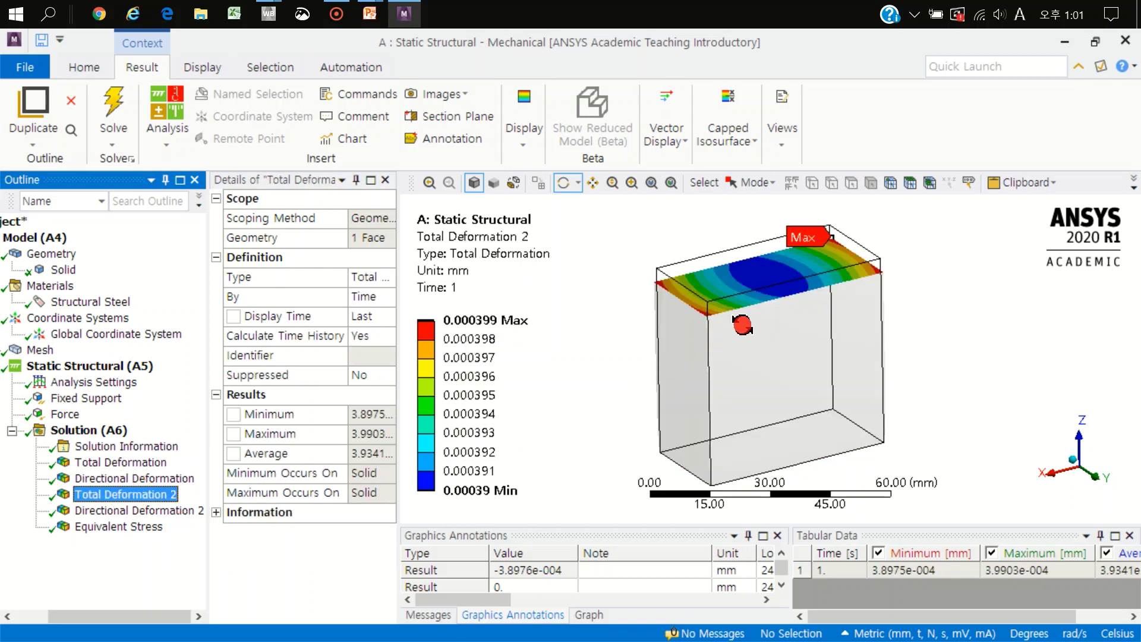
{"action": "left_click_drag", "start_coordinate": [776, 285], "coordinate": [787, 338]}
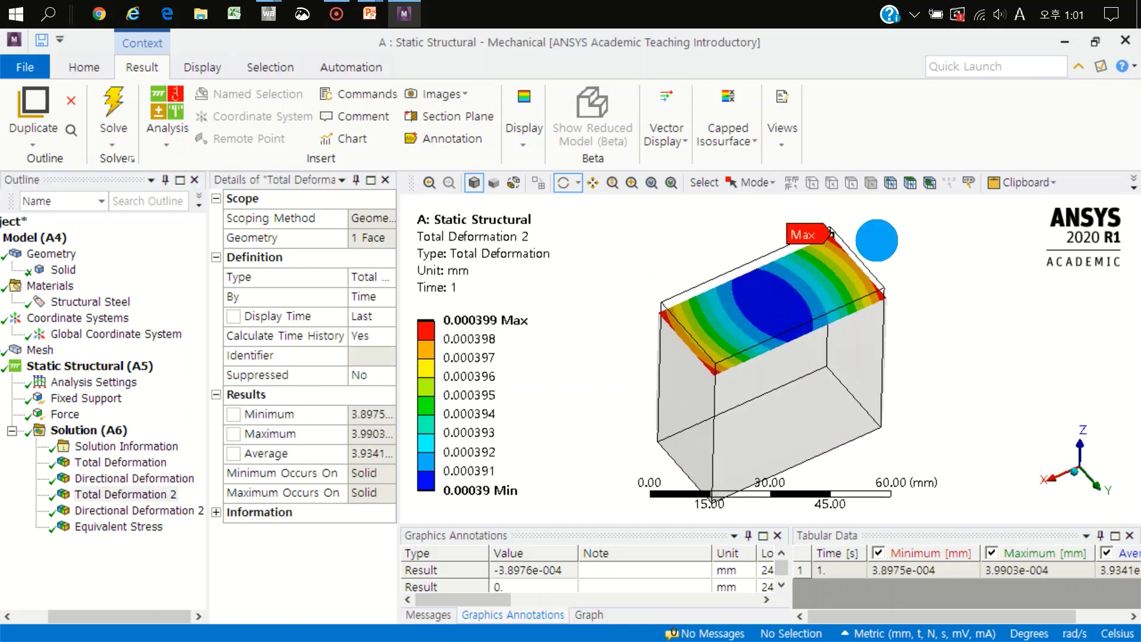
{"action": "scroll", "coordinate": [678, 331], "scroll_direction": "up", "scroll_amount": 2}
{"action": "scroll", "coordinate": [742, 316], "scroll_direction": "up", "scroll_amount": 1}
{"action": "scroll", "coordinate": [742, 316], "scroll_direction": "down", "scroll_amount": 1}
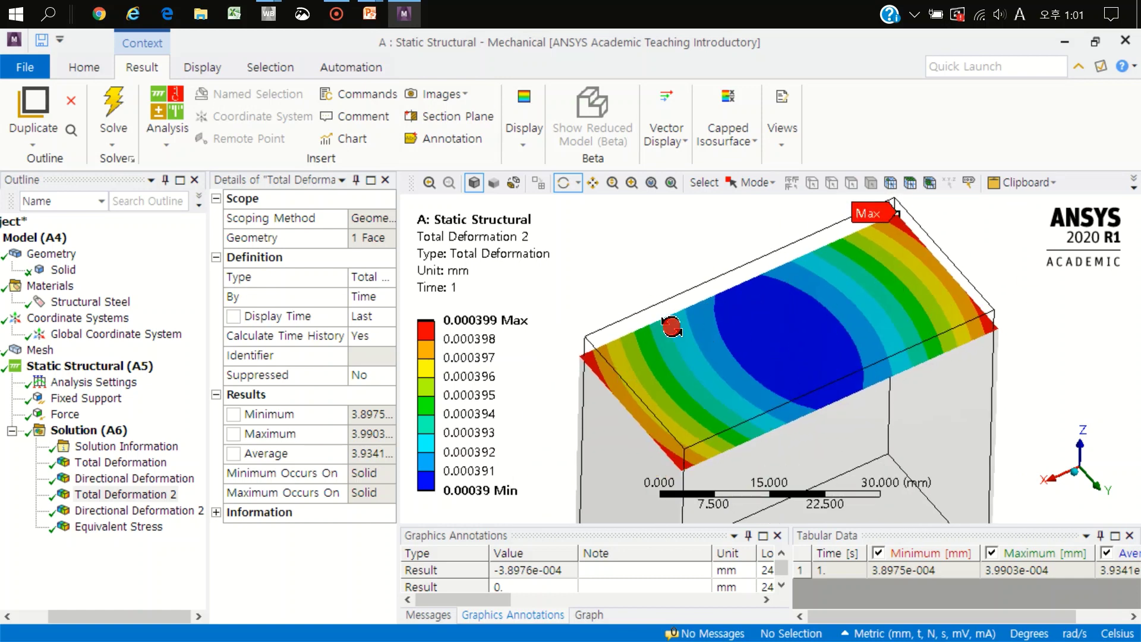
{"action": "left_click", "coordinate": [134, 511]}
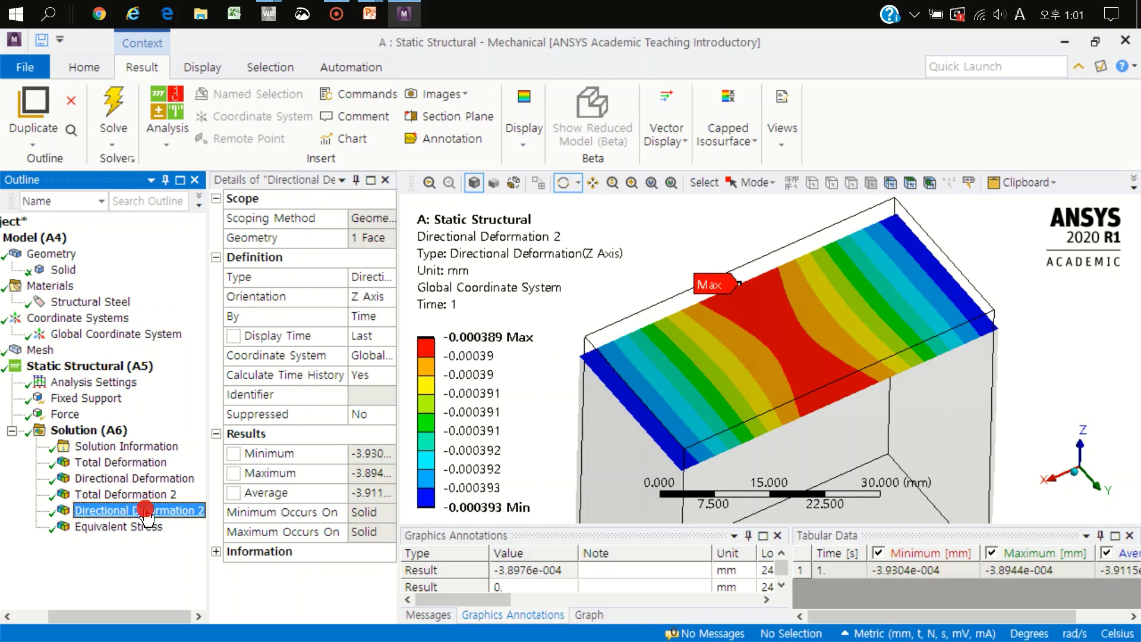
{"action": "left_click", "coordinate": [147, 495]}
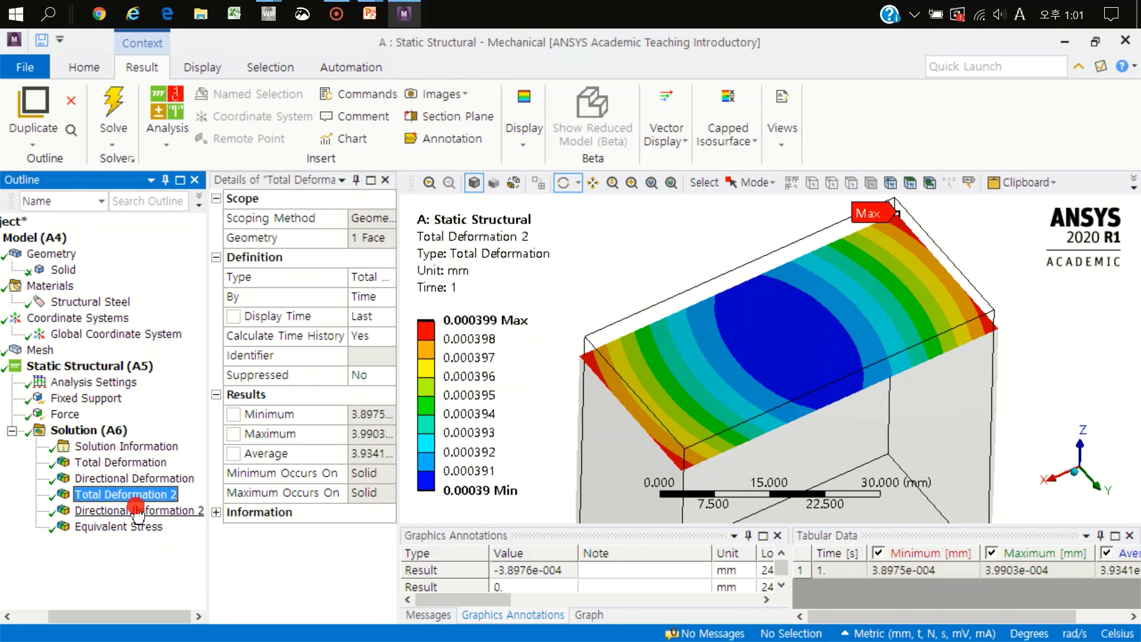
{"action": "left_click", "coordinate": [135, 510]}
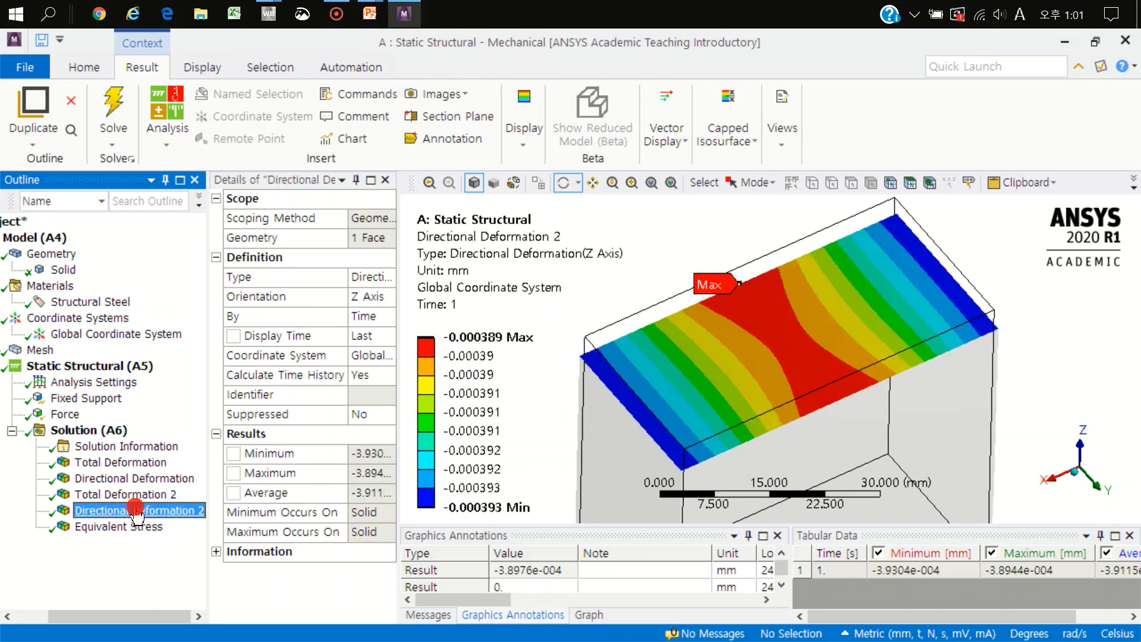
Step: Zoom into the 3.03 MPa Equivalent Stress peak at the block's bottom corner
{"action": "left_click", "coordinate": [141, 527]}
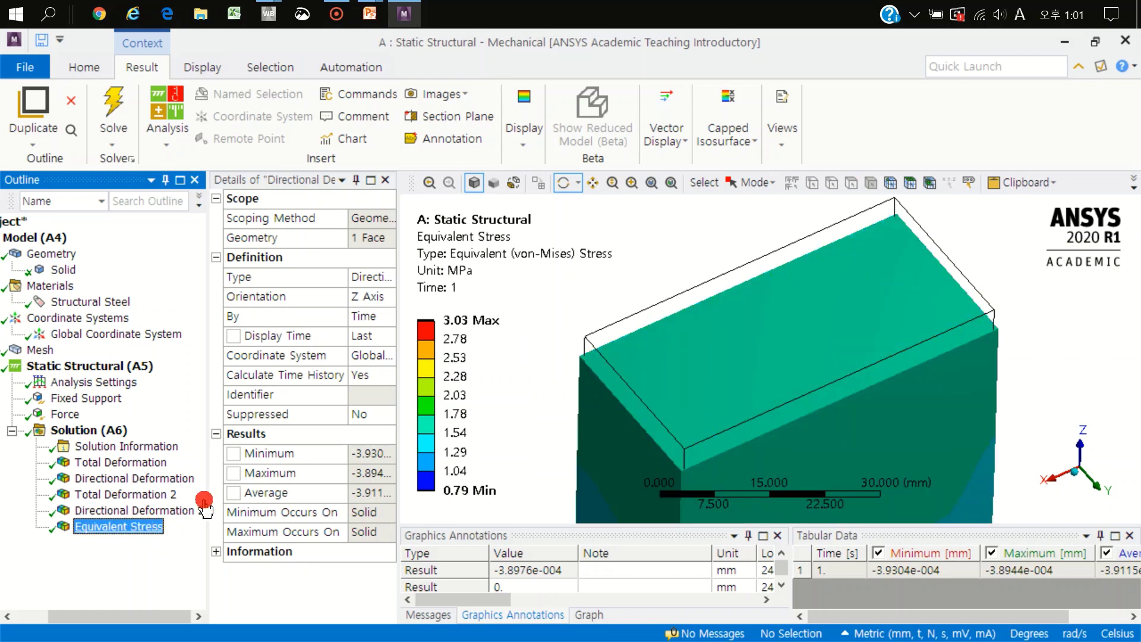
{"action": "mouse_move", "coordinate": [823, 387]}
{"action": "left_mouse_down"}
{"action": "mouse_move", "coordinate": [852, 291]}
{"action": "mouse_move", "coordinate": [898, 357]}
{"action": "mouse_move", "coordinate": [891, 306]}
{"action": "mouse_move", "coordinate": [859, 316]}
{"action": "left_mouse_up"}
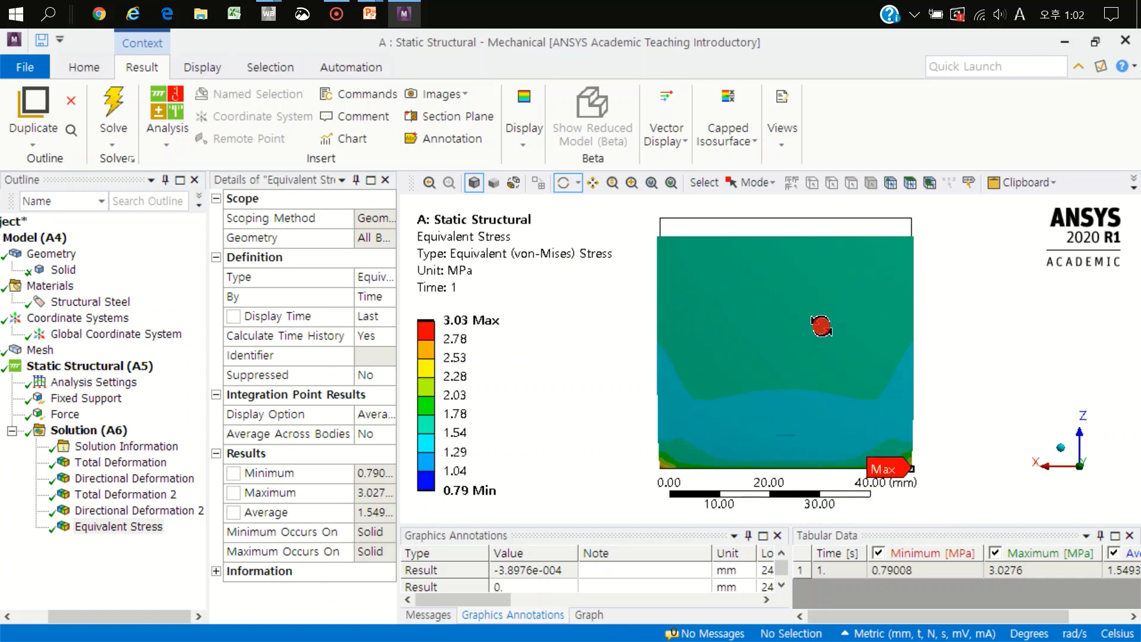
{"action": "scroll", "coordinate": [921, 339], "scroll_direction": "up", "scroll_amount": 4}
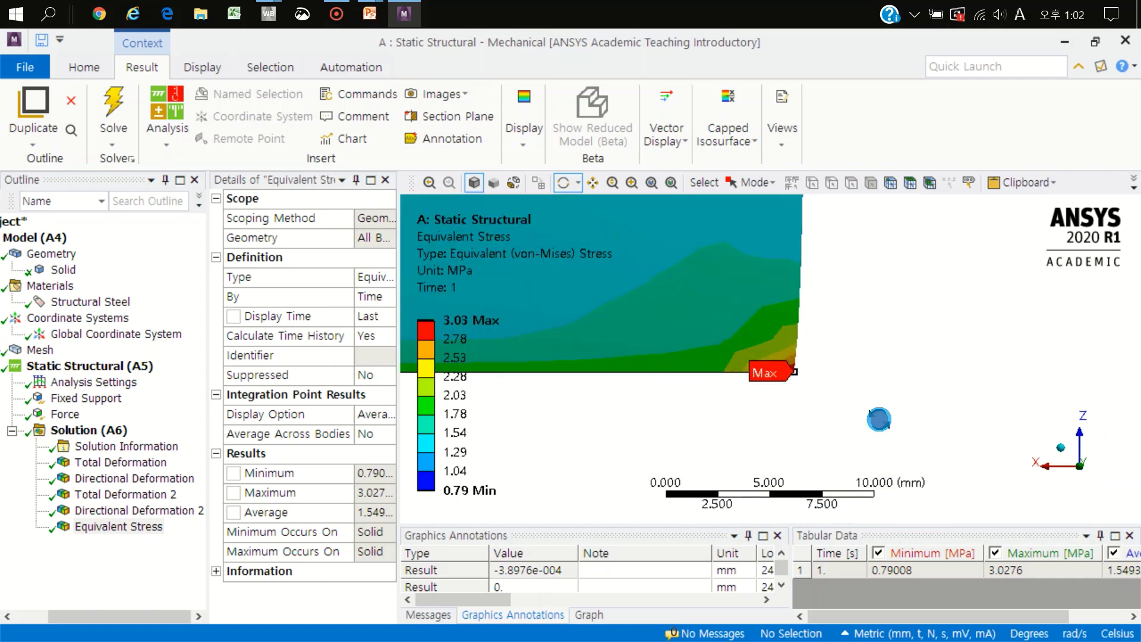
{"action": "left_click_drag", "start_coordinate": [762, 359], "coordinate": [731, 347]}
{"action": "right_click_drag", "start_coordinate": [720, 335], "coordinate": [912, 434]}
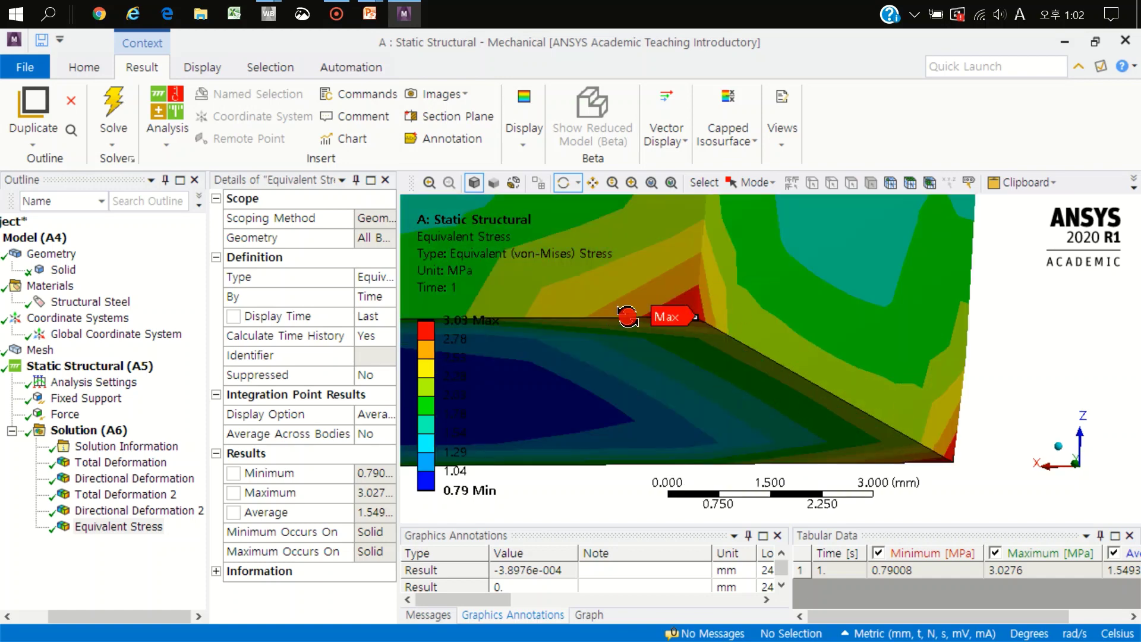
Step: Zoom back out and show the Static Structural setup with the 2000 N force
{"action": "scroll", "coordinate": [684, 315], "scroll_direction": "down", "scroll_amount": 4}
{"action": "scroll", "coordinate": [713, 312], "scroll_direction": "down", "scroll_amount": 3}
{"action": "scroll", "coordinate": [738, 310], "scroll_direction": "down", "scroll_amount": 3}
{"action": "scroll", "coordinate": [739, 309], "scroll_direction": "down", "scroll_amount": 2}
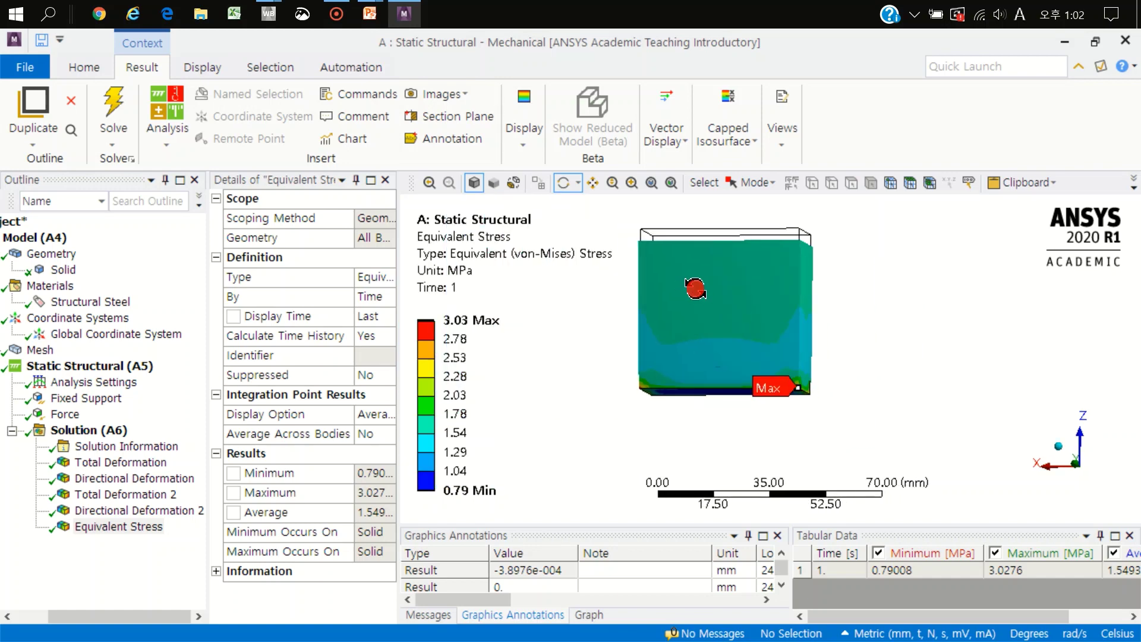
{"action": "left_click_drag", "start_coordinate": [711, 297], "coordinate": [810, 381]}
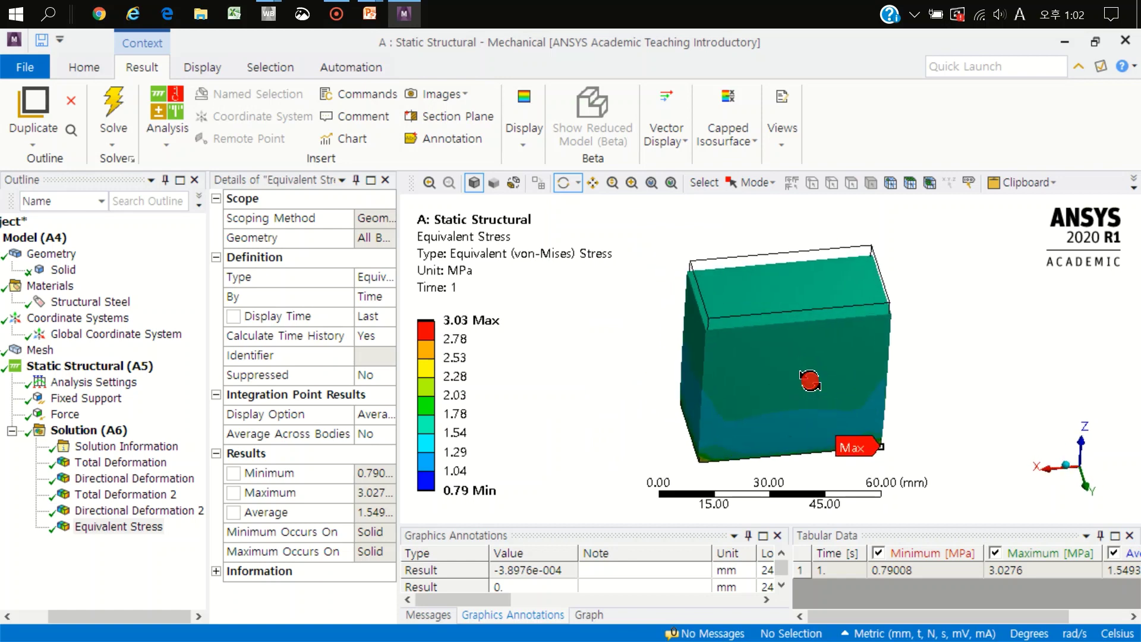
{"action": "left_click", "coordinate": [89, 366]}
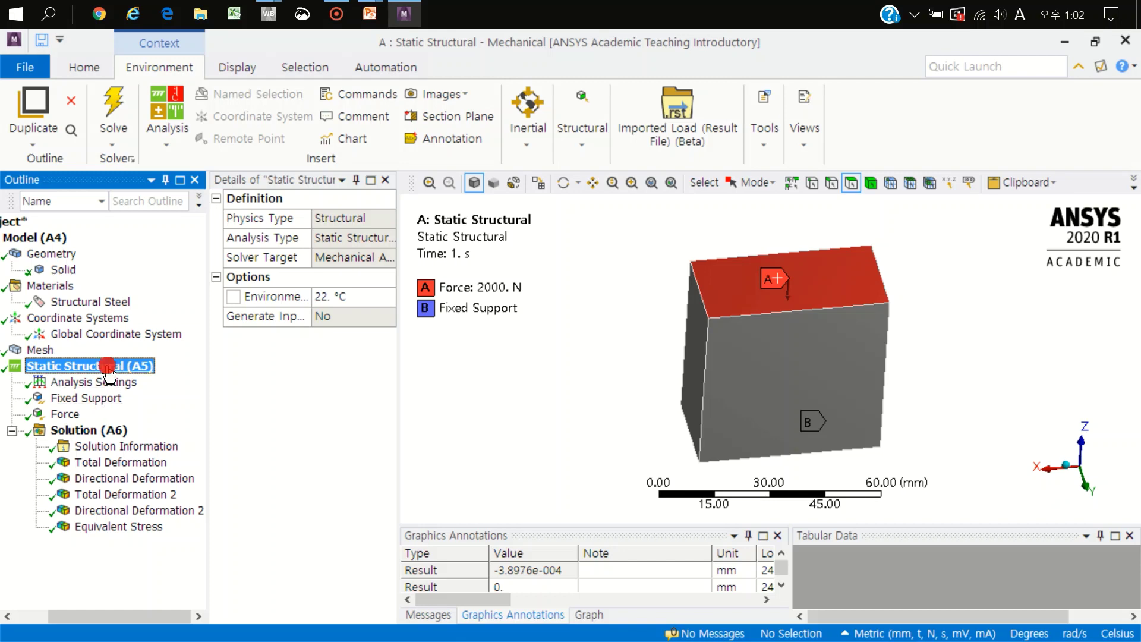
Step: Duplicate the Static Structural analysis into Static Structural 2
{"action": "left_click_drag", "start_coordinate": [115, 616], "coordinate": [64, 615]}
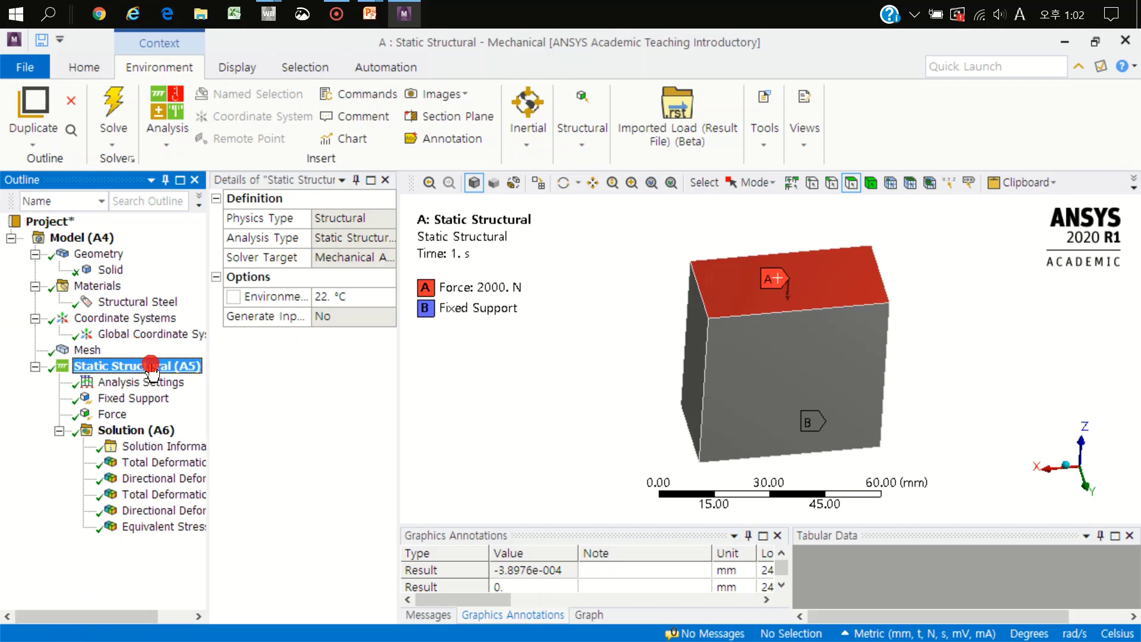
{"action": "right_click", "coordinate": [147, 367]}
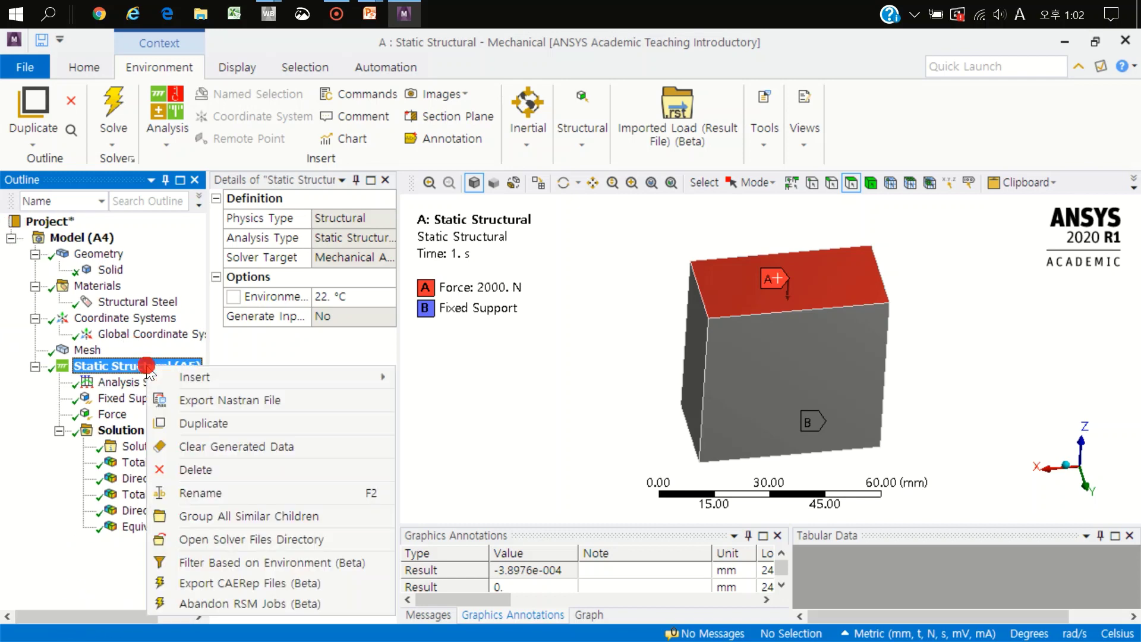
{"action": "left_click", "coordinate": [234, 423]}
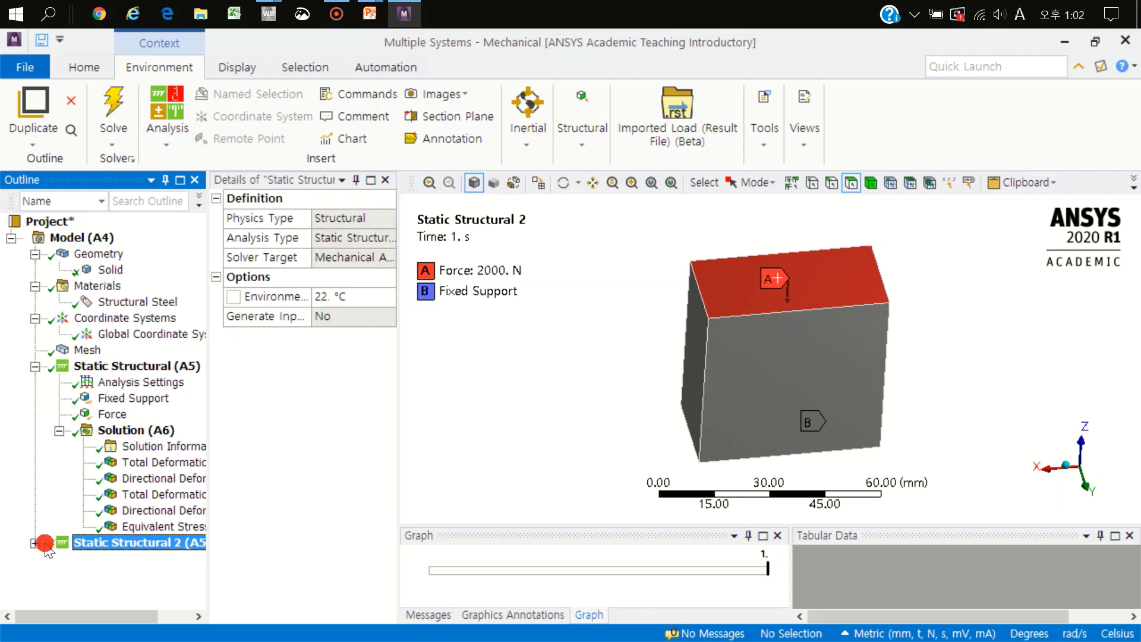
Step: Expand Static Structural 2 and check its copied fixed support on the bottom face
{"action": "left_click", "coordinate": [36, 543]}
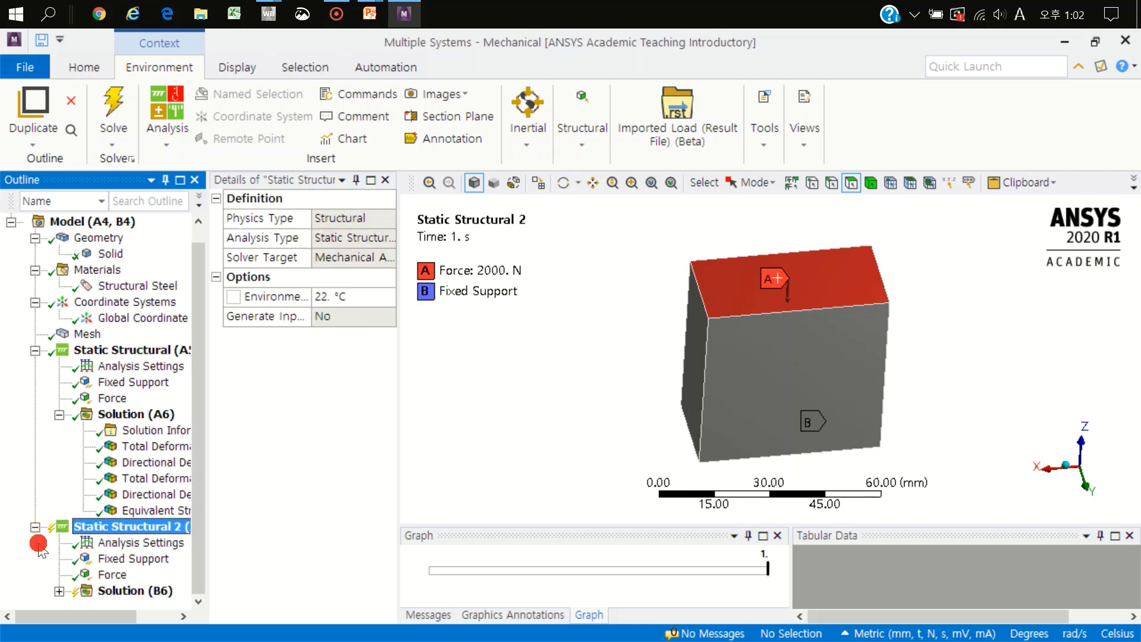
{"action": "left_click_drag", "start_coordinate": [53, 616], "coordinate": [64, 629]}
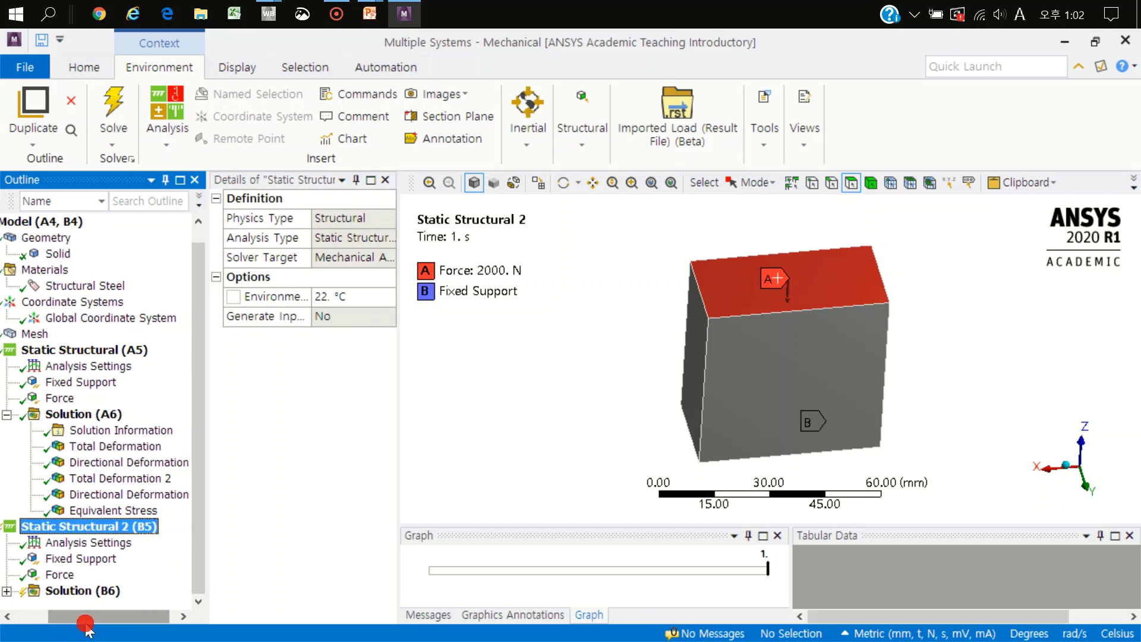
{"action": "left_click", "coordinate": [40, 593]}
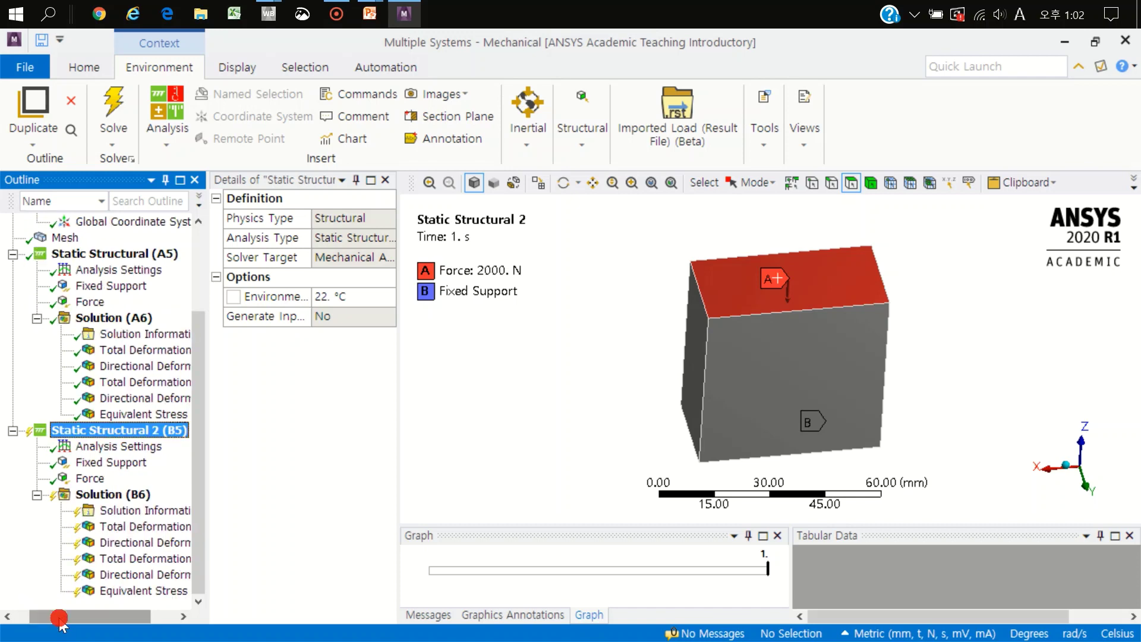
{"action": "left_click_drag", "start_coordinate": [56, 618], "coordinate": [77, 618]}
{"action": "left_click", "coordinate": [143, 423]}
{"action": "left_click", "coordinate": [128, 478]}
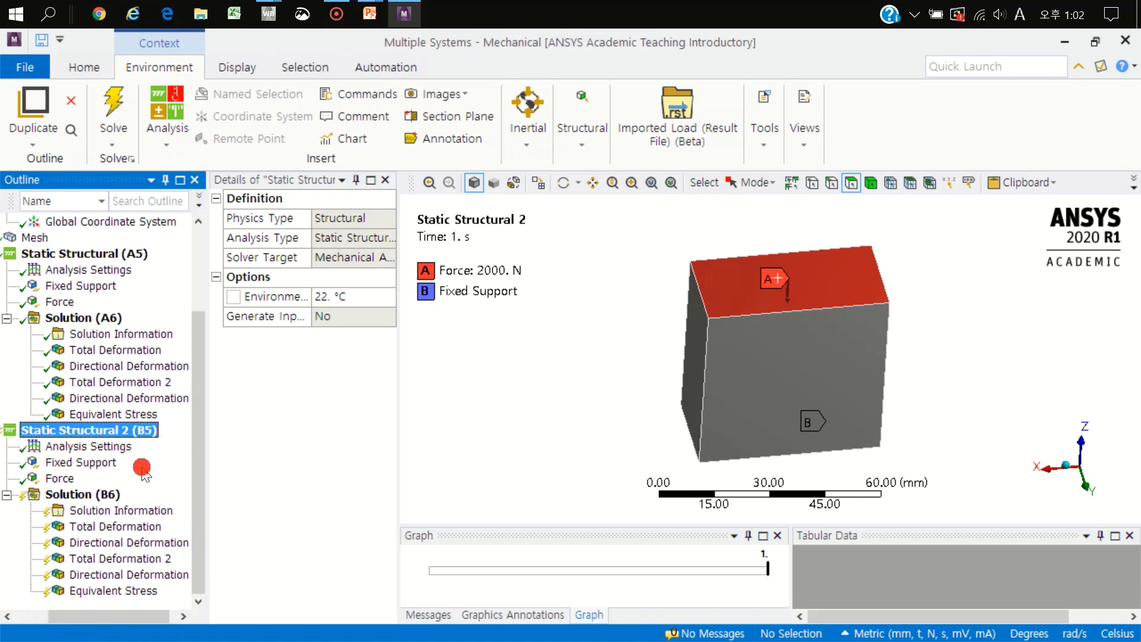
{"action": "left_click", "coordinate": [94, 463]}
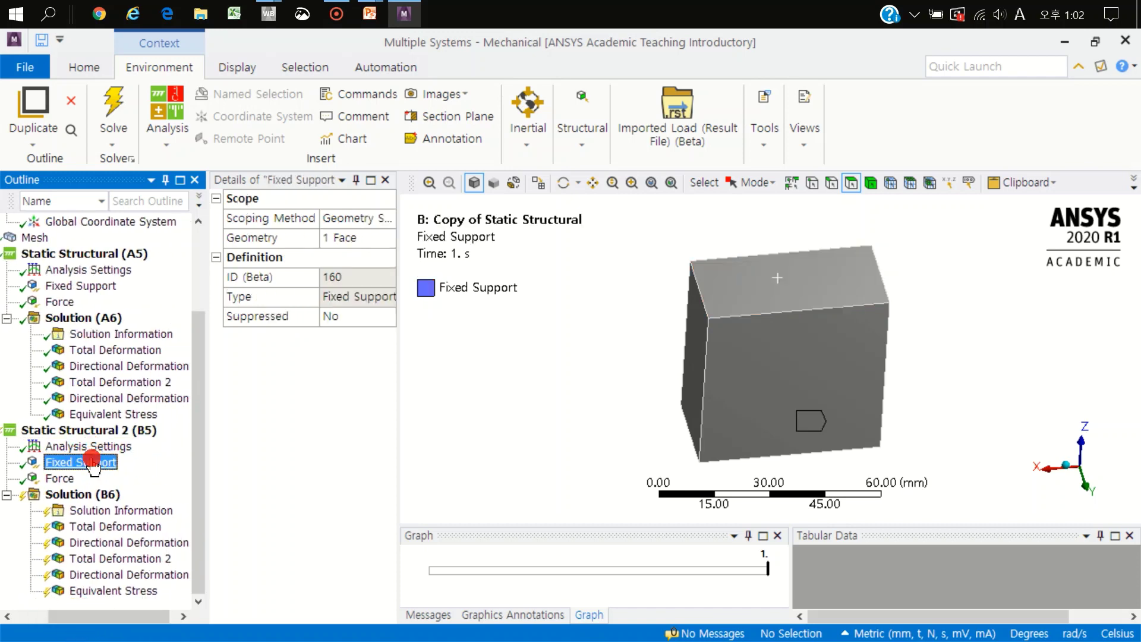
{"action": "left_click", "coordinate": [514, 296]}
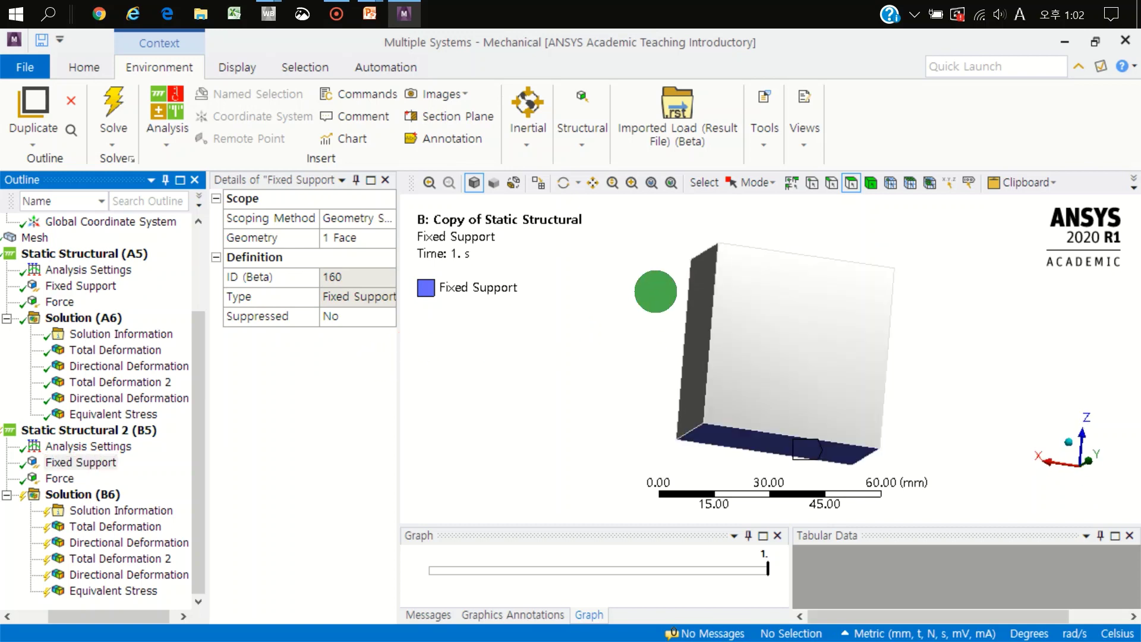
{"action": "middle_click_drag", "start_coordinate": [657, 288], "coordinate": [667, 286]}
{"action": "left_click", "coordinate": [123, 483]}
Step: Suppress the copied 2000 N Force in Static Structural 2
{"action": "left_click", "coordinate": [57, 475]}
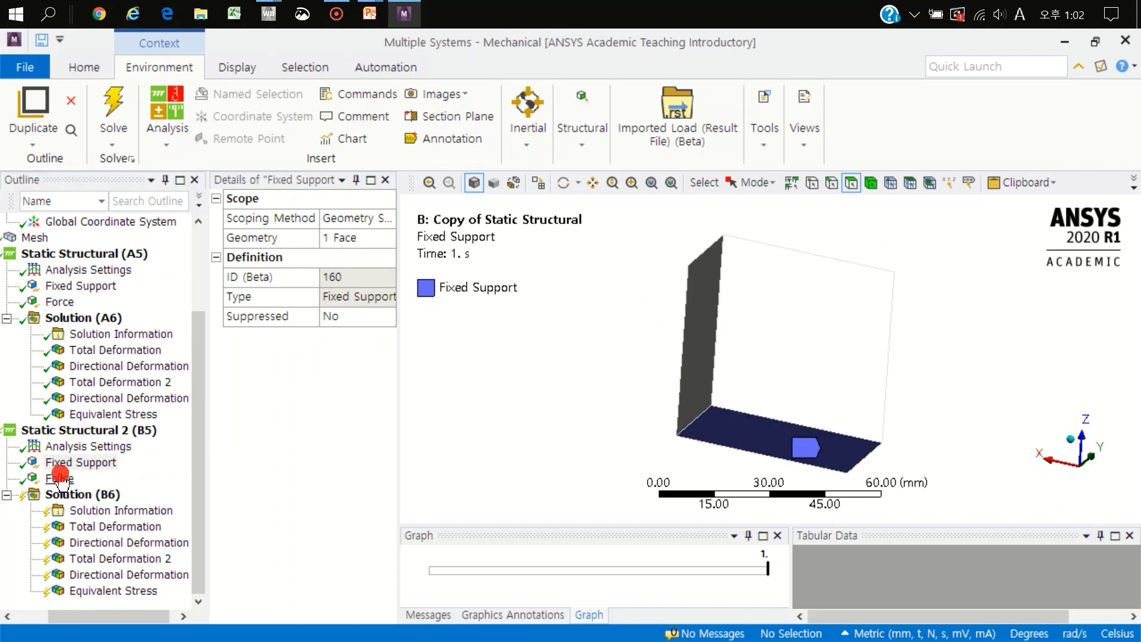
{"action": "right_click", "coordinate": [59, 476]}
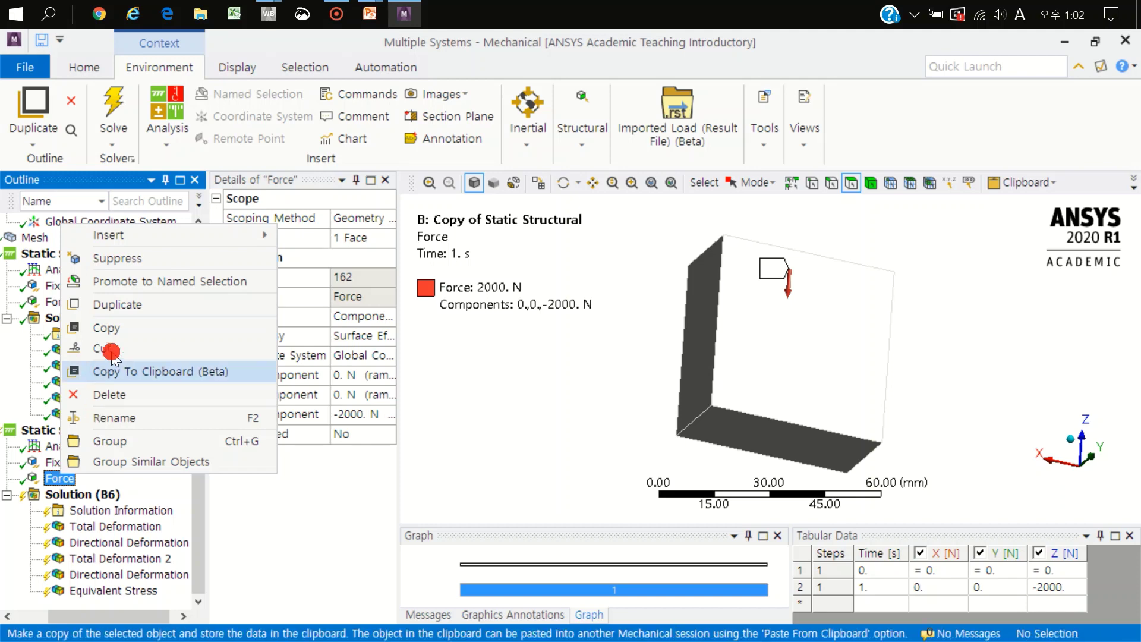
{"action": "left_click", "coordinate": [137, 258]}
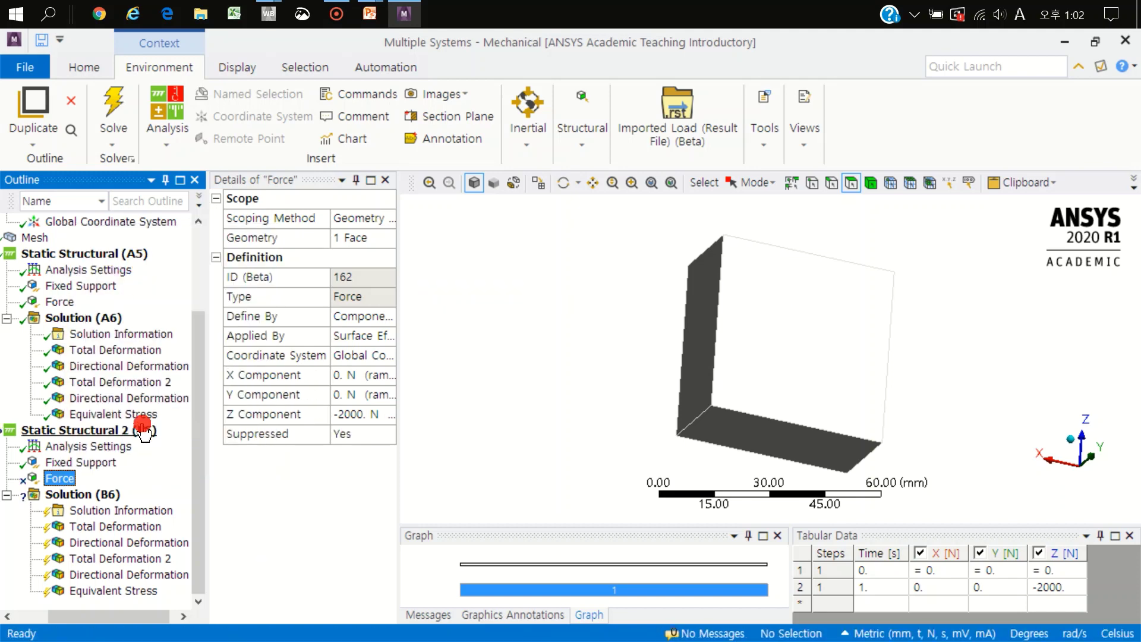
Step: Insert a Displacement on the top face of Static Structural 2, then view the first analysis's Total Deformation 2
{"action": "middle_click_drag", "start_coordinate": [810, 288], "coordinate": [798, 370]}
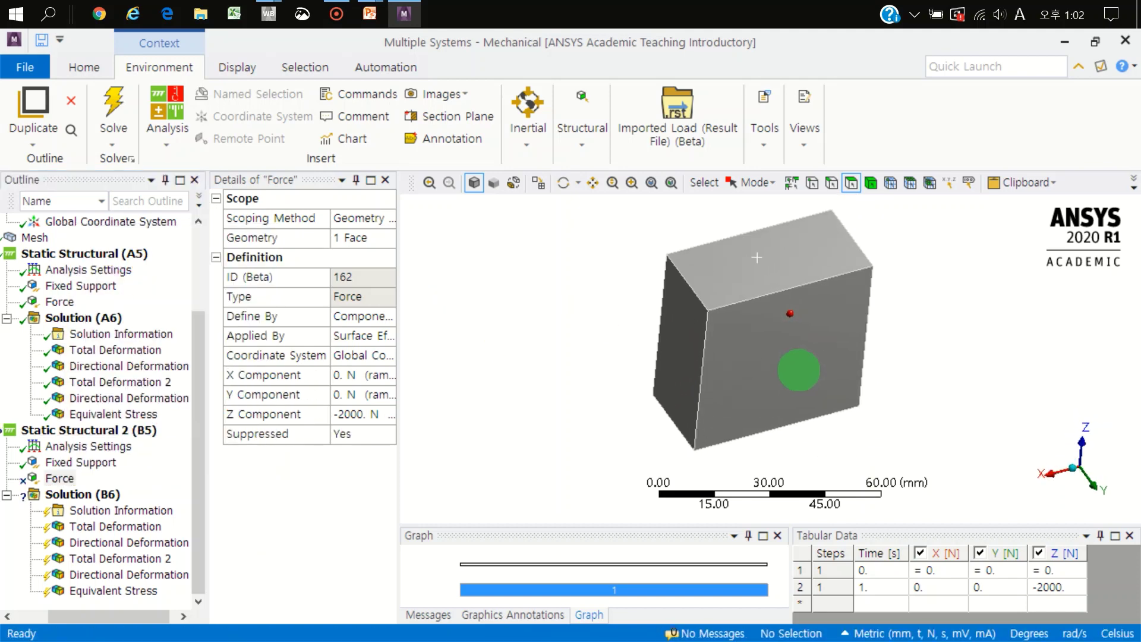
{"action": "right_click", "coordinate": [97, 429]}
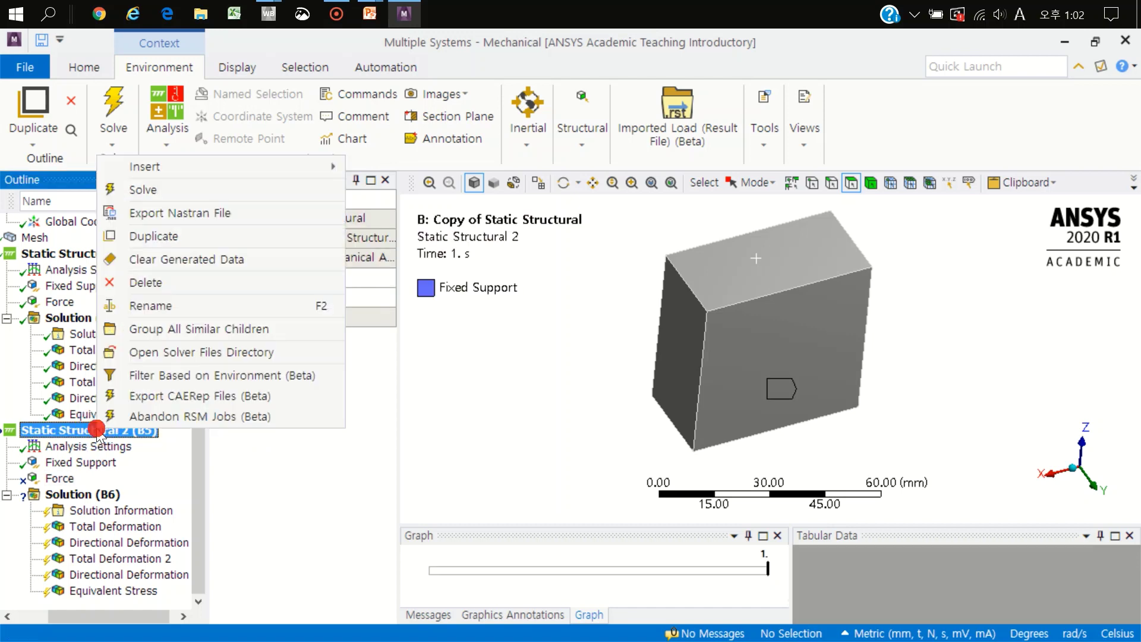
{"action": "mouse_move", "coordinate": [219, 167]}
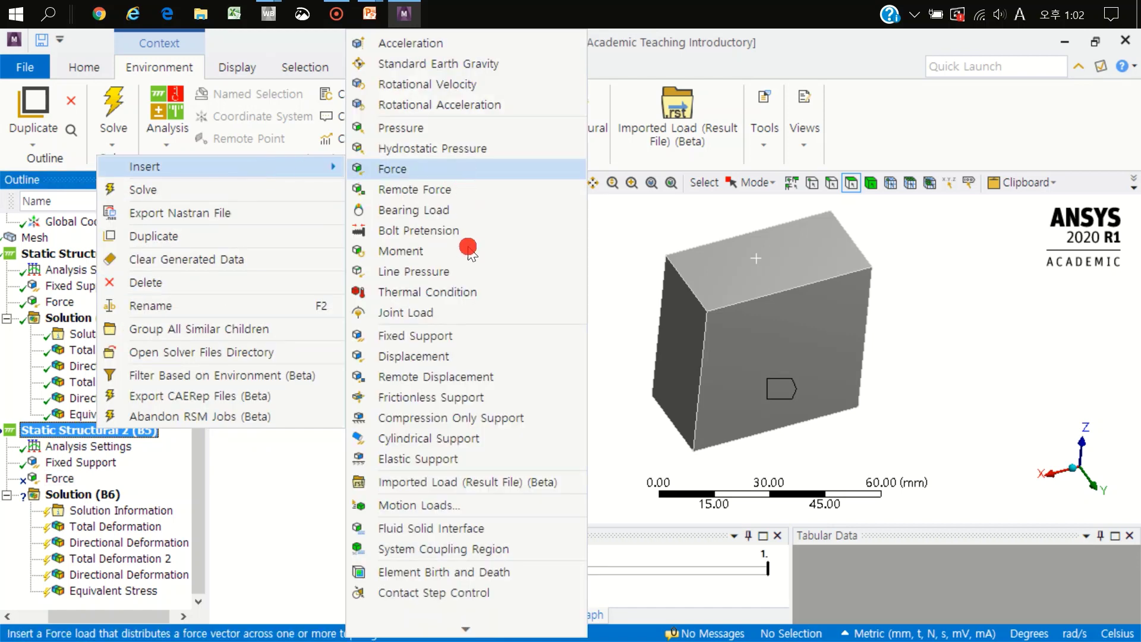
{"action": "left_click", "coordinate": [461, 358]}
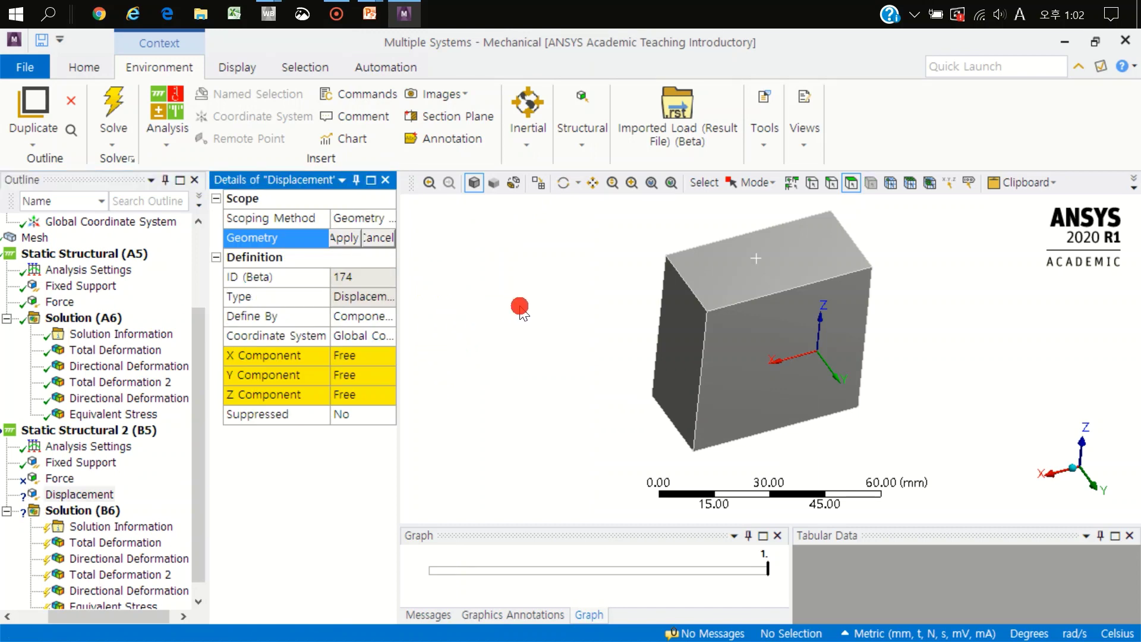
{"action": "left_click", "coordinate": [743, 265]}
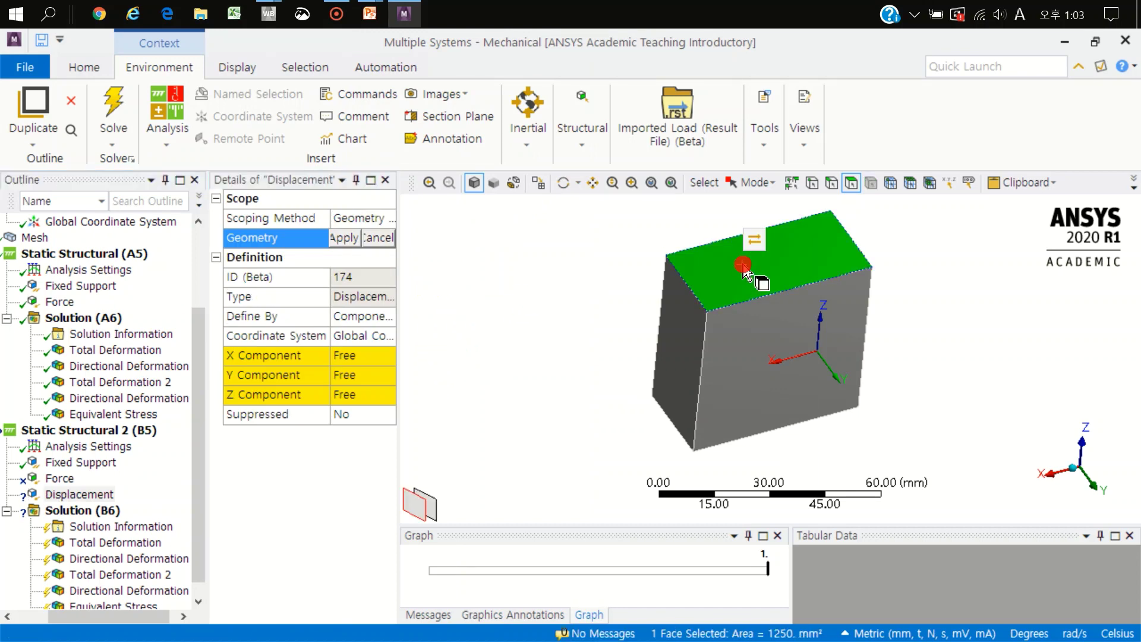
{"action": "left_click", "coordinate": [342, 237]}
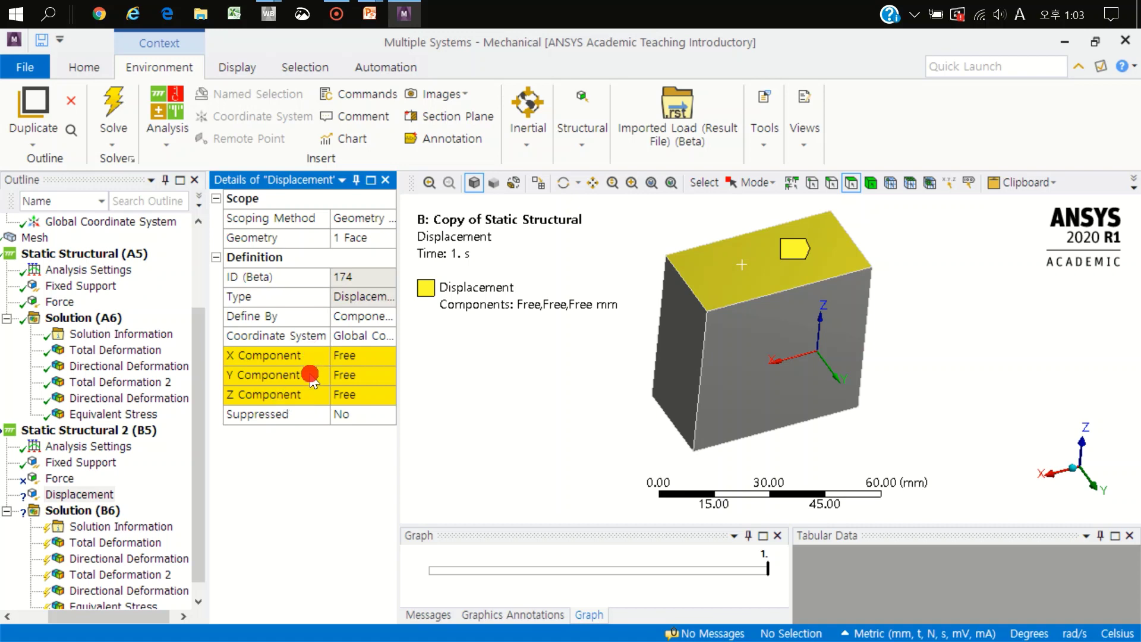
{"action": "left_click", "coordinate": [346, 396]}
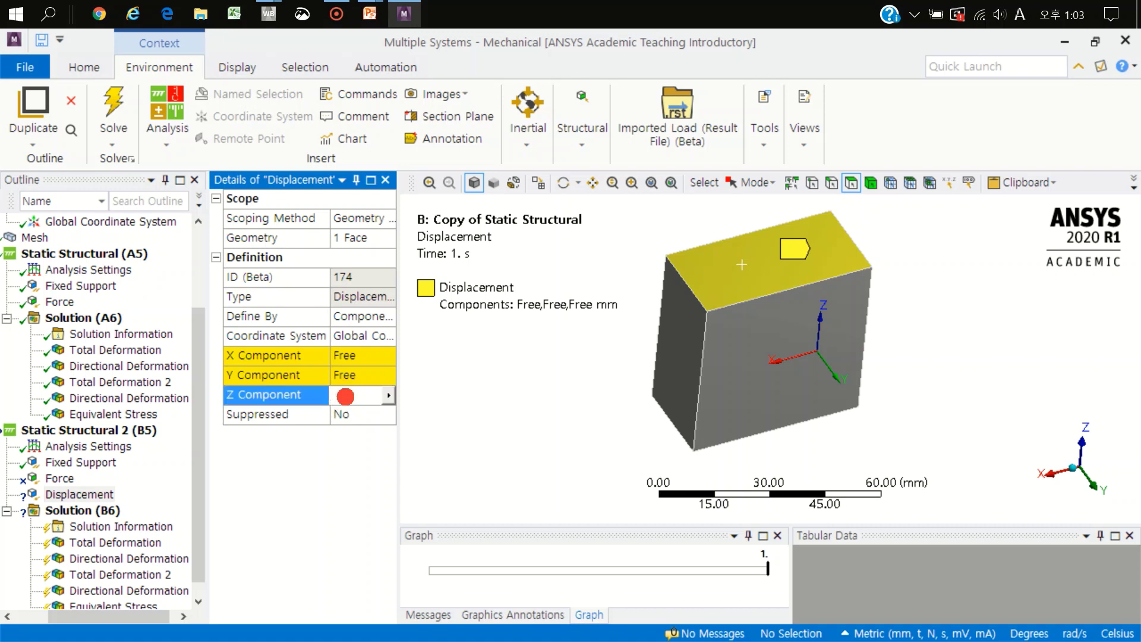
{"action": "left_click", "coordinate": [153, 383]}
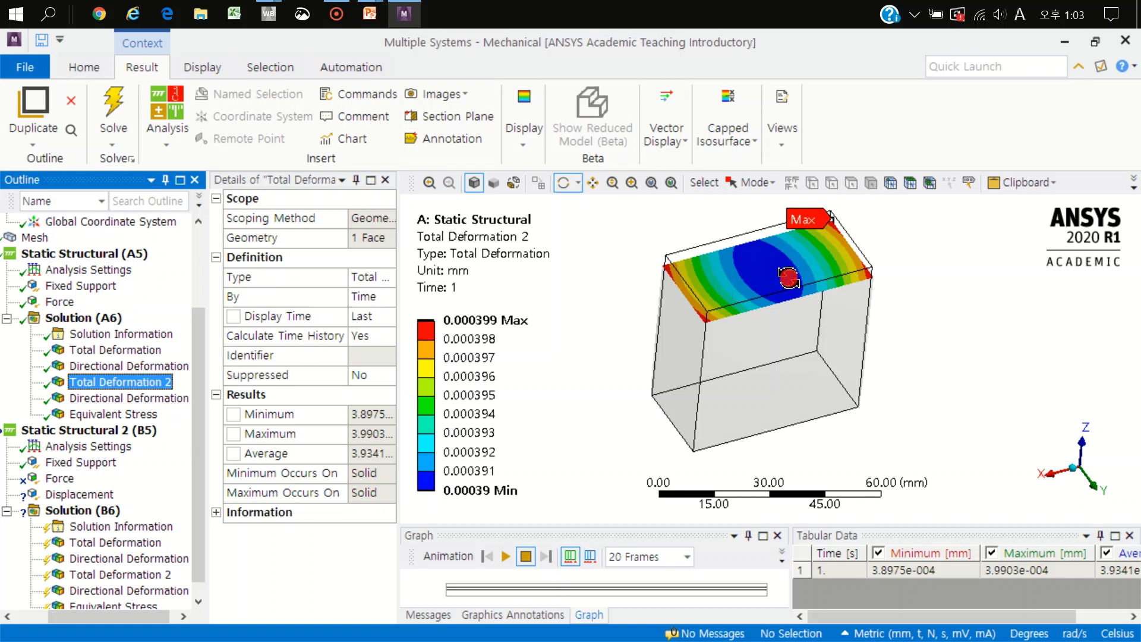
Step: Enter Z = -0.00039 mm in the Displacement details, taken from the legend minimum, leaving X and Y Free
{"action": "left_click", "coordinate": [498, 491]}
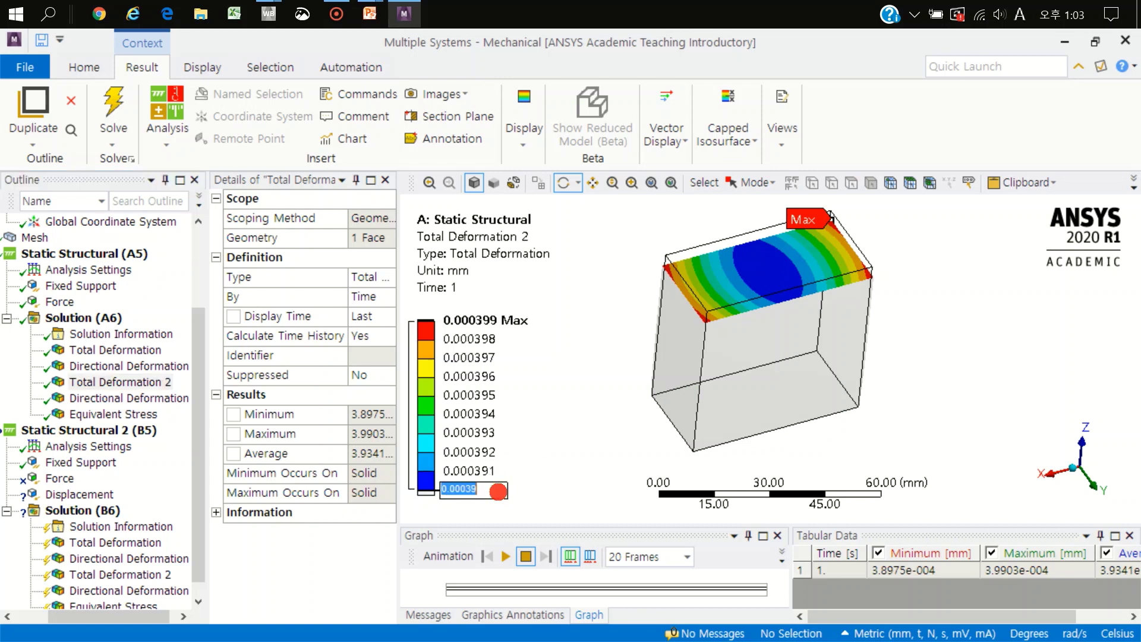
{"action": "left_click", "coordinate": [106, 495]}
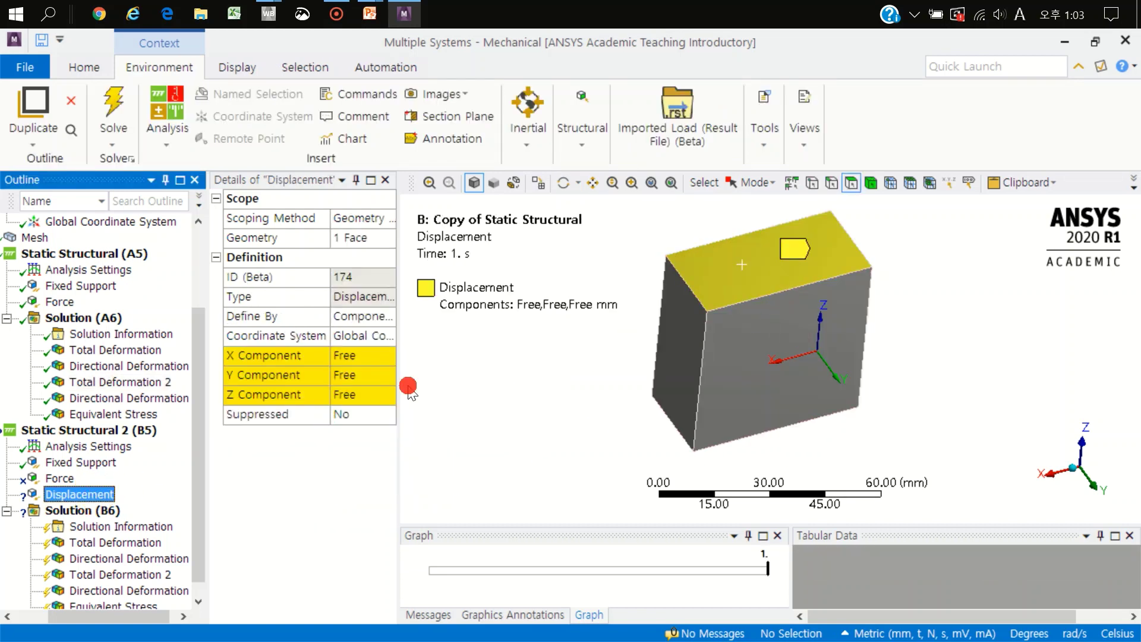
{"action": "left_click", "coordinate": [346, 398]}
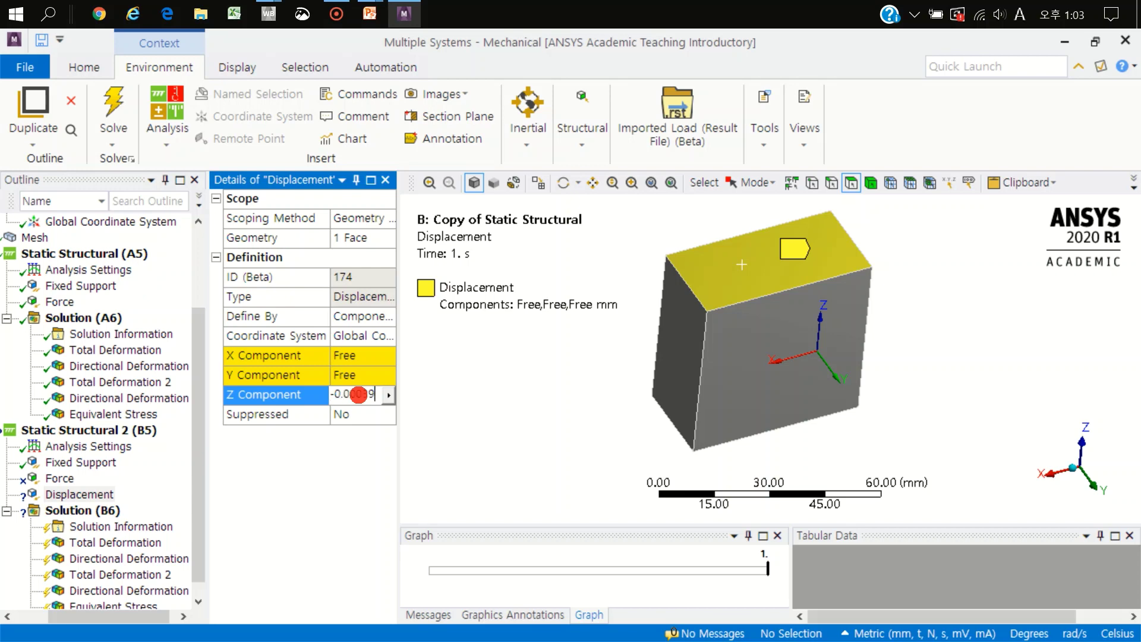
{"action": "left_click", "coordinate": [301, 471]}
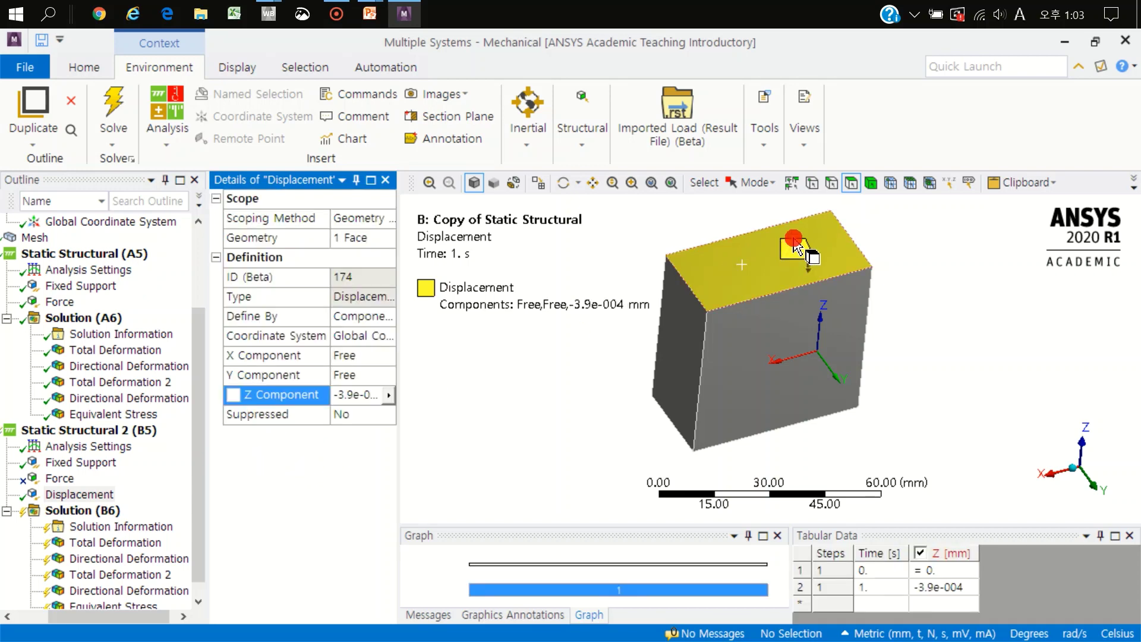
{"action": "scroll", "coordinate": [799, 237], "scroll_direction": "up", "scroll_amount": 3}
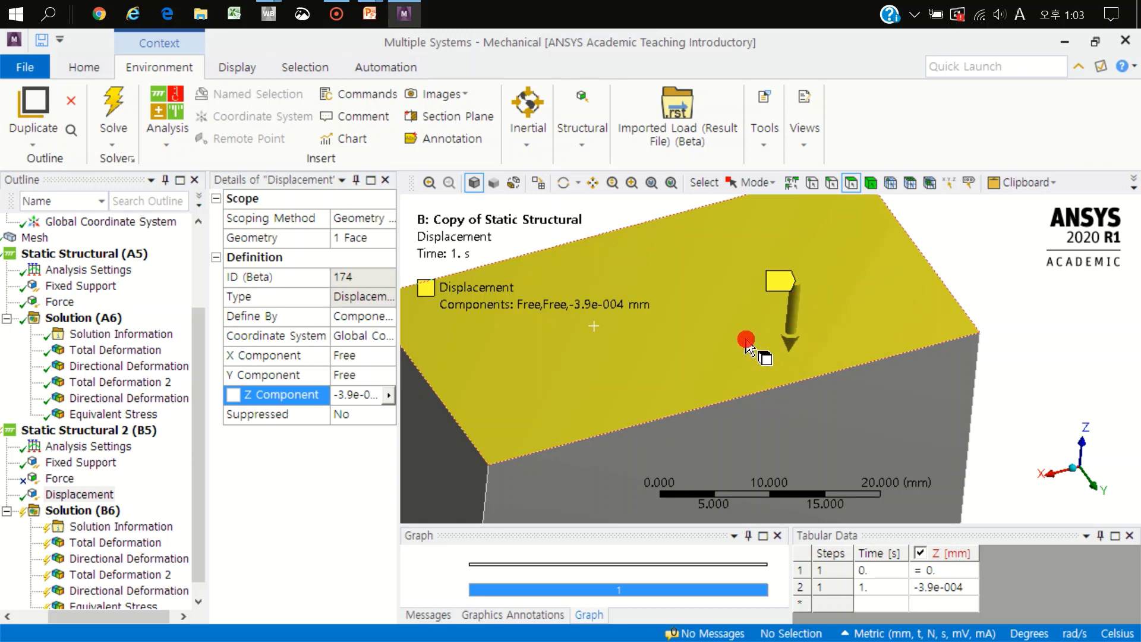
{"action": "scroll", "coordinate": [746, 341], "scroll_direction": "down", "scroll_amount": 5}
{"action": "scroll", "coordinate": [740, 339], "scroll_direction": "up", "scroll_amount": 1}
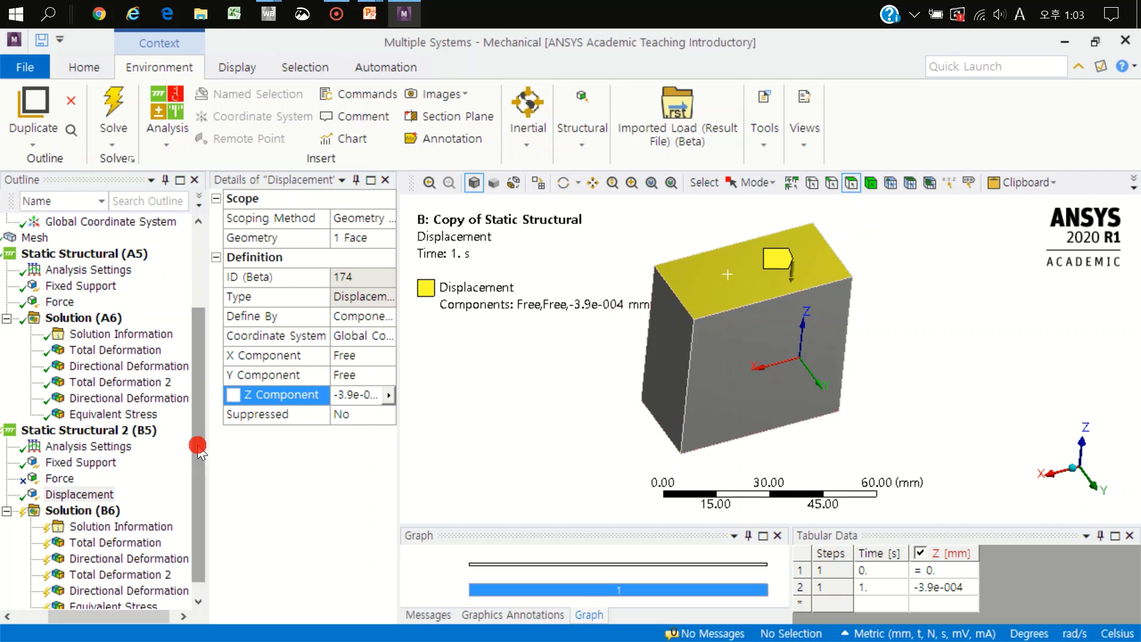
Step: Solve Solution (B6) and view Static Structural 2's Total Deformation, peaking at 0.00039583 mm
{"action": "left_click", "coordinate": [187, 489]}
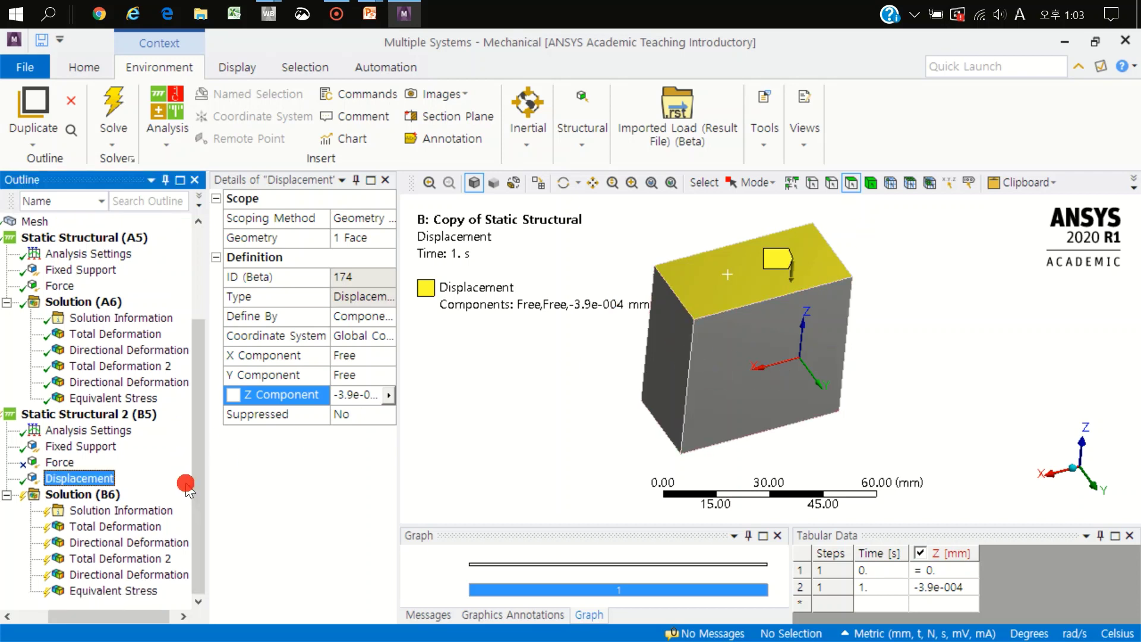
{"action": "left_click", "coordinate": [81, 494]}
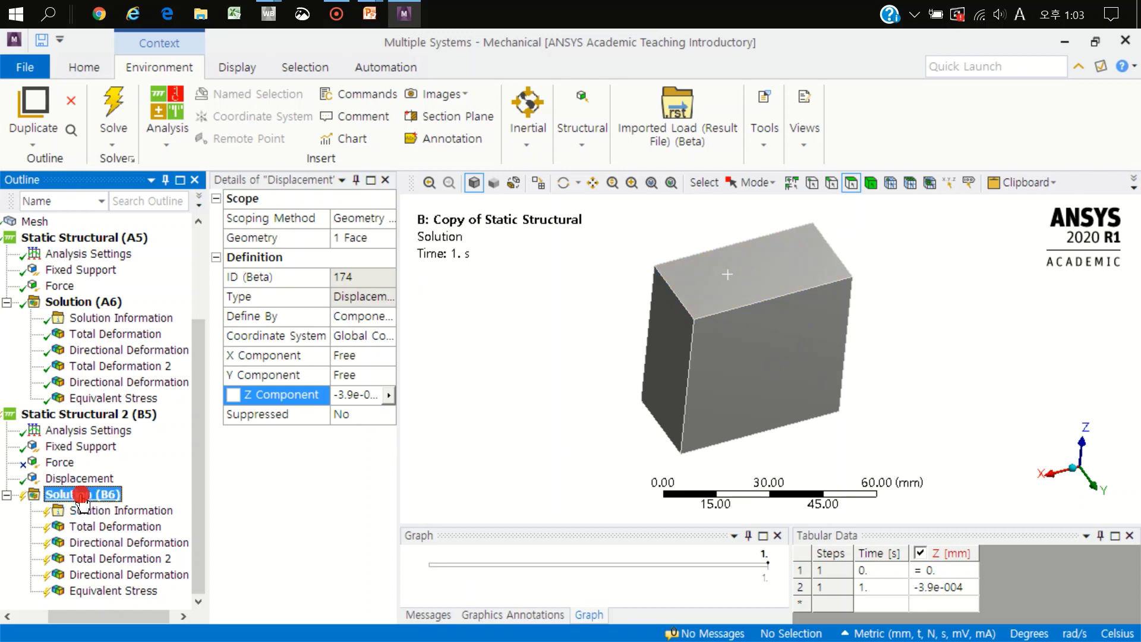
{"action": "right_click", "coordinate": [82, 495]}
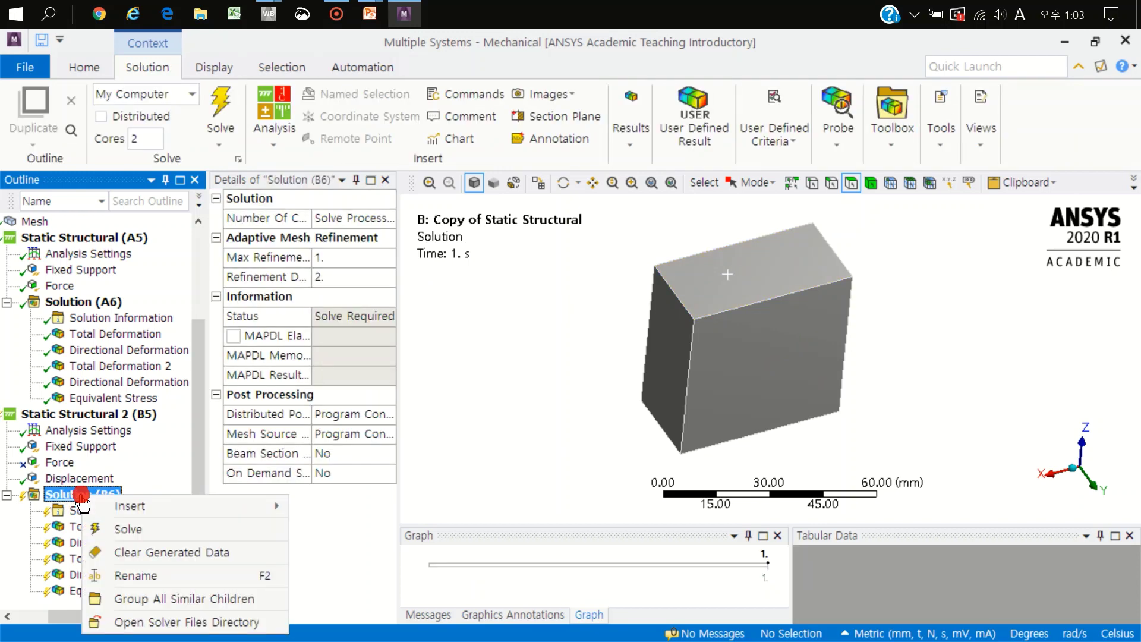
{"action": "left_click", "coordinate": [130, 529]}
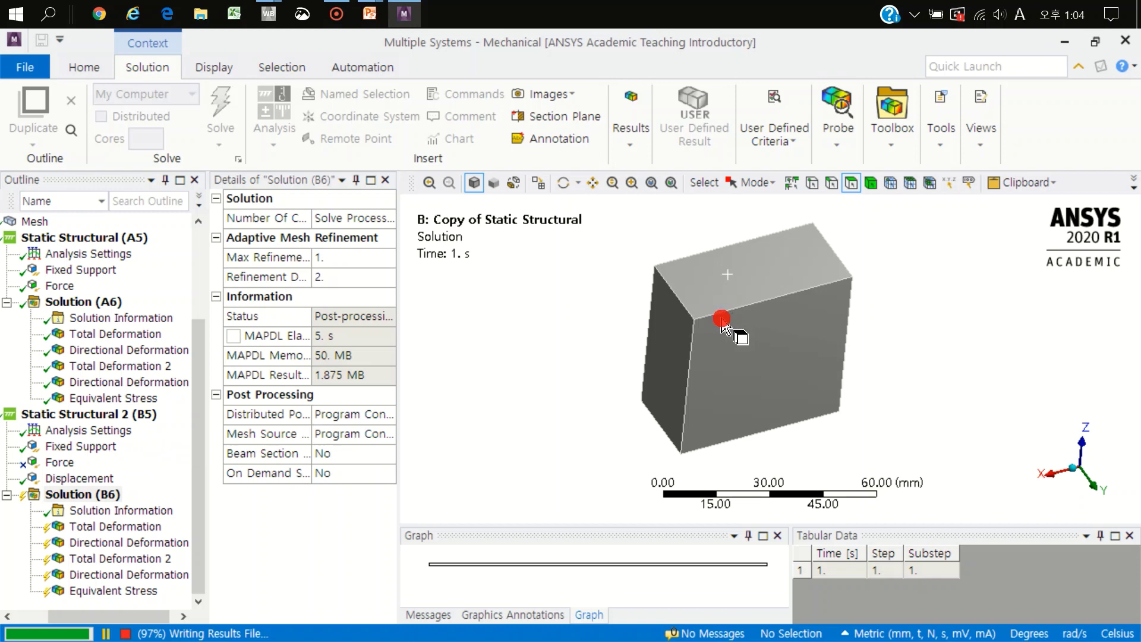
{"action": "left_click", "coordinate": [96, 523]}
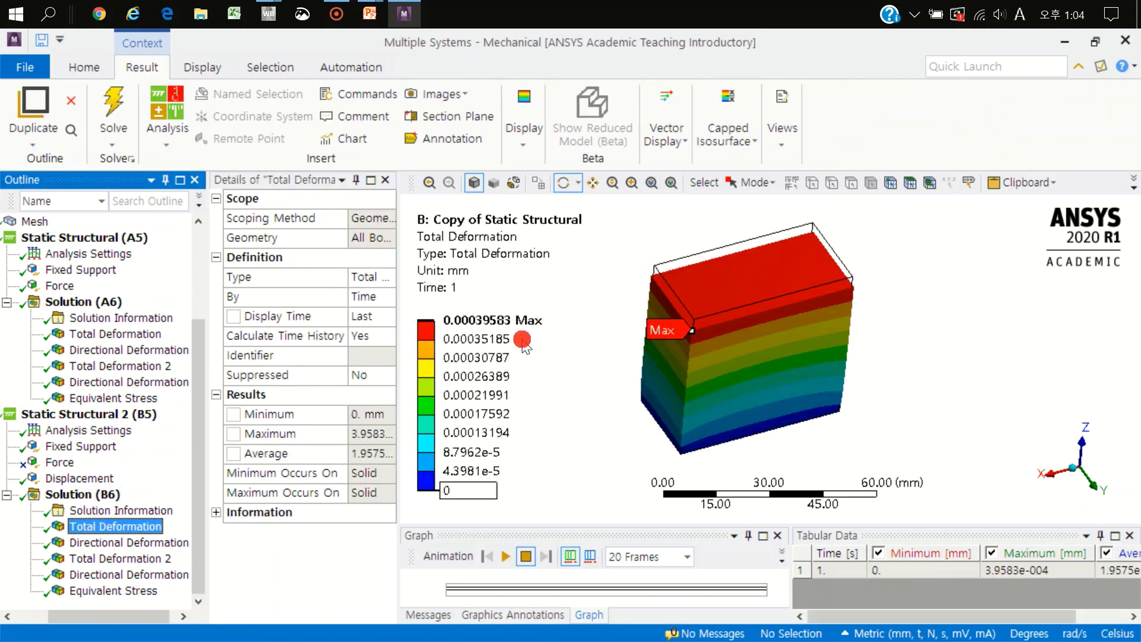
Step: Cut the Total Deformation (B6) legend to 3 digits and inspect the Max corner from the front
{"action": "right_click", "coordinate": [499, 338]}
{"action": "mouse_move", "coordinate": [571, 519]}
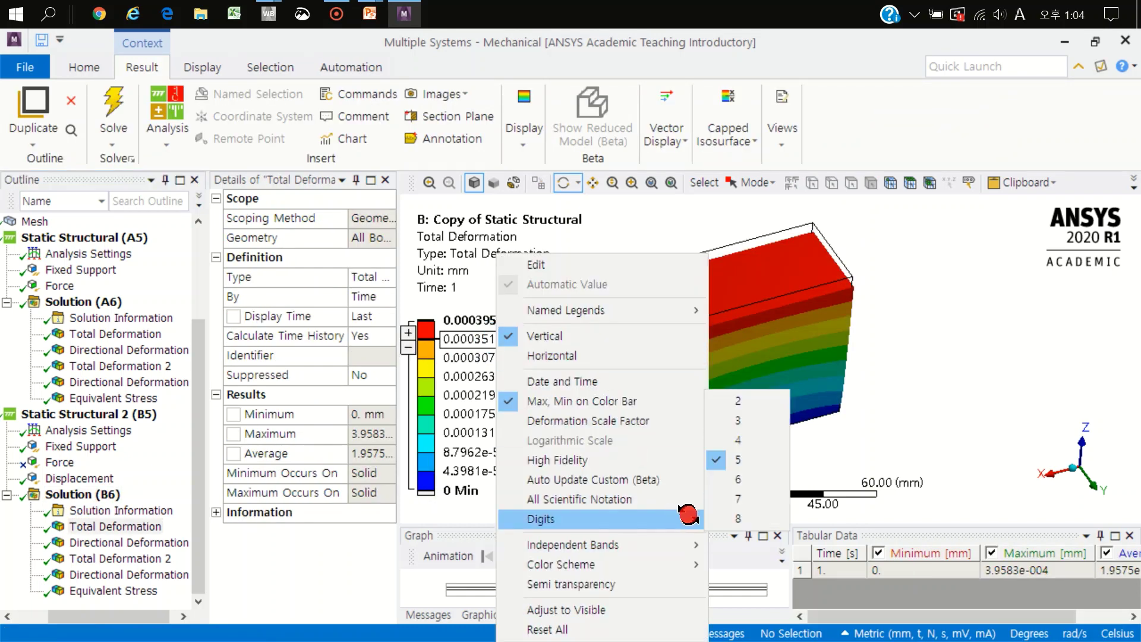
{"action": "left_click", "coordinate": [758, 402]}
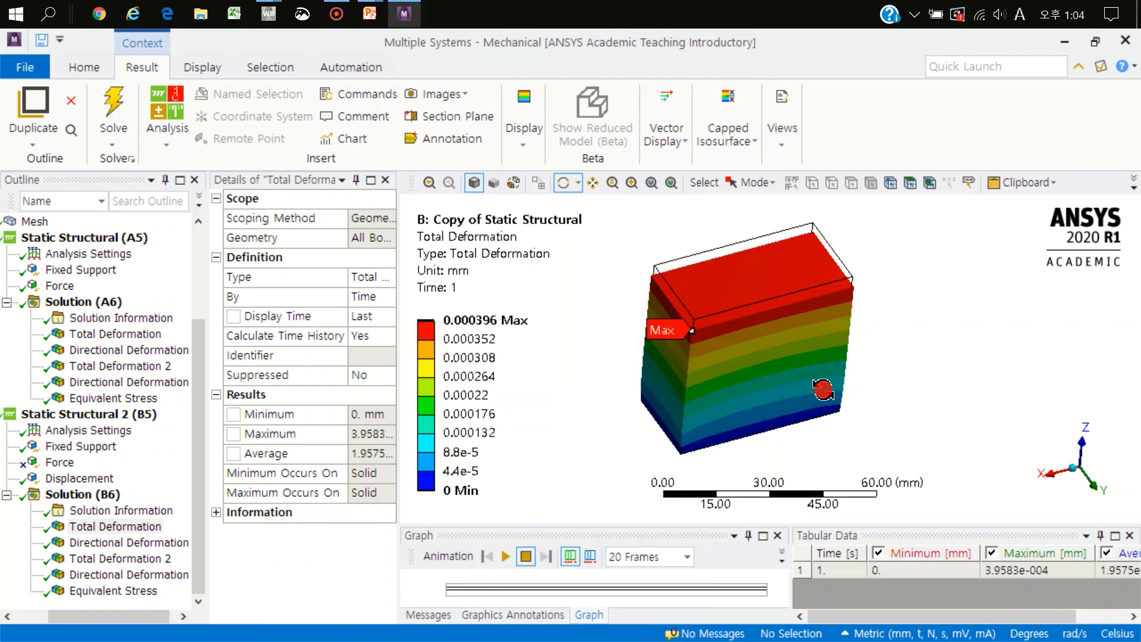
{"action": "left_click", "coordinate": [1092, 484]}
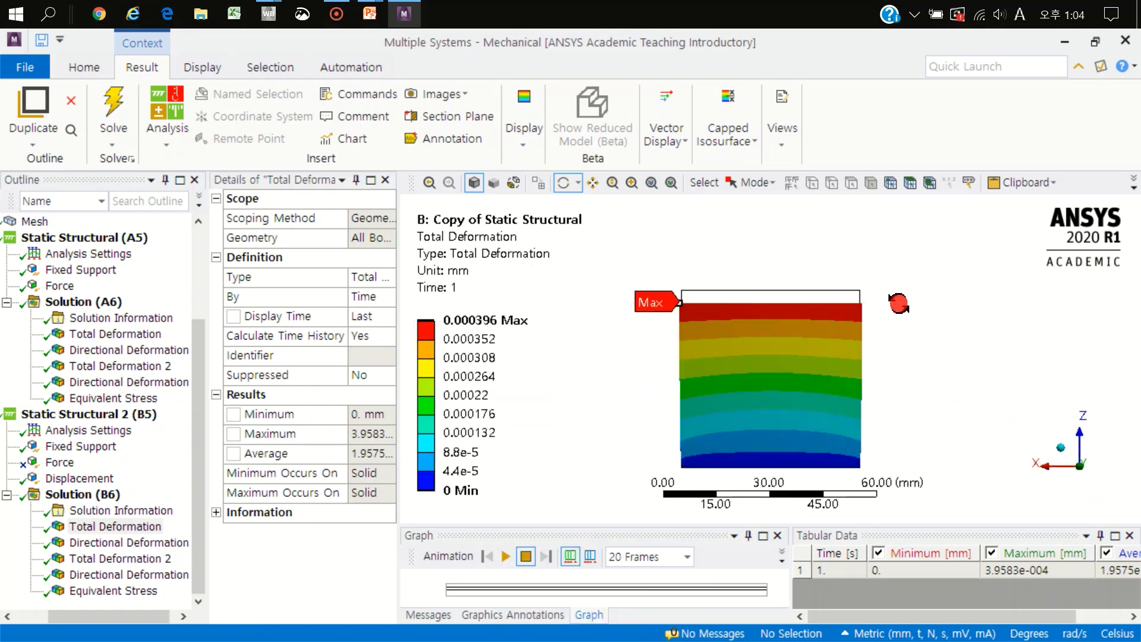
{"action": "scroll", "coordinate": [672, 297], "scroll_direction": "up", "scroll_amount": 5}
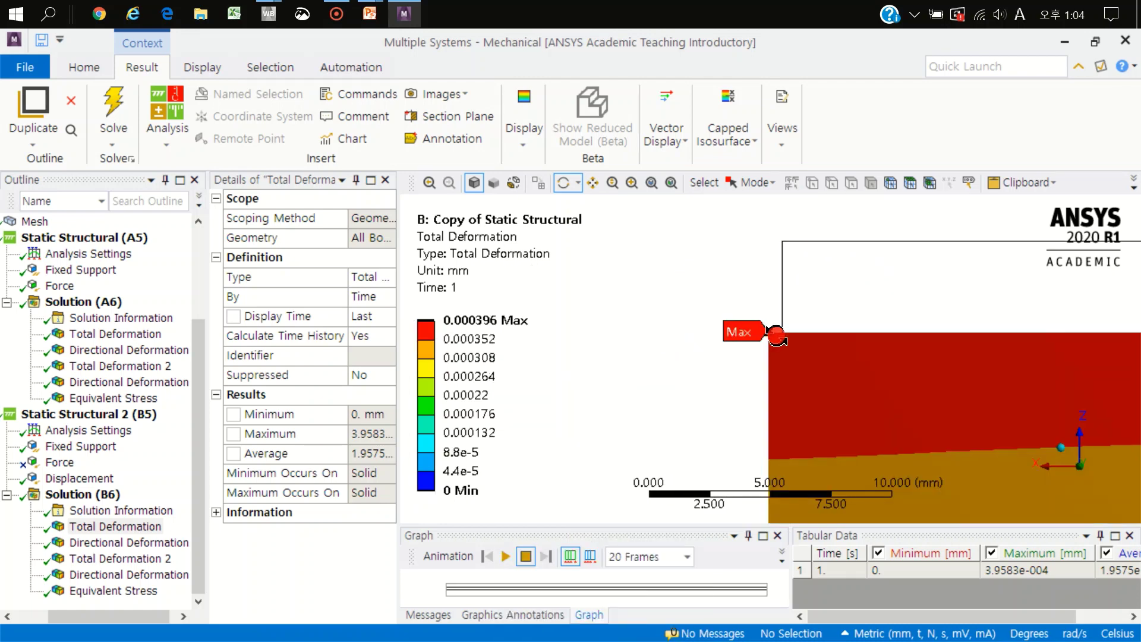
{"action": "left_click_drag", "start_coordinate": [777, 335], "coordinate": [1092, 477]}
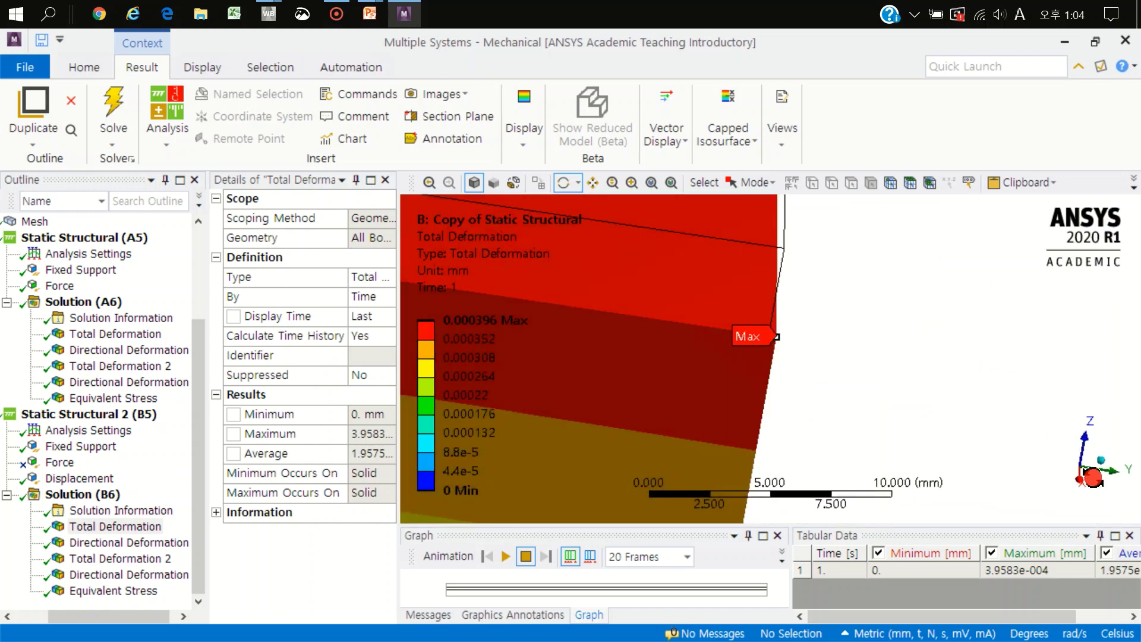
{"action": "left_click", "coordinate": [1093, 477]}
Step: Show Static Structural 2's Z-axis Directional Deformation, ranging 0 to -0.00039 mm, and orbit it
{"action": "scroll", "coordinate": [820, 315], "scroll_direction": "up", "scroll_amount": 3}
{"action": "scroll", "coordinate": [756, 373], "scroll_direction": "down", "scroll_amount": 2}
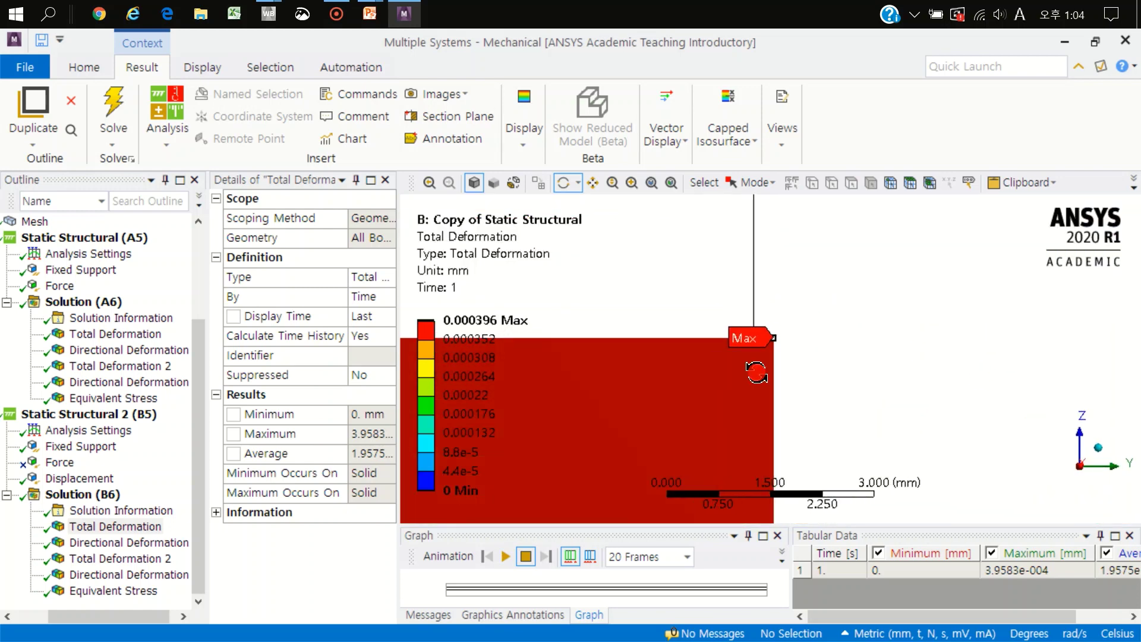
{"action": "scroll", "coordinate": [756, 372], "scroll_direction": "down", "scroll_amount": 3}
{"action": "mouse_move", "coordinate": [820, 318]}
{"action": "left_mouse_down"}
{"action": "mouse_move", "coordinate": [757, 349]}
{"action": "mouse_move", "coordinate": [856, 321]}
{"action": "mouse_move", "coordinate": [786, 333]}
{"action": "left_mouse_up"}
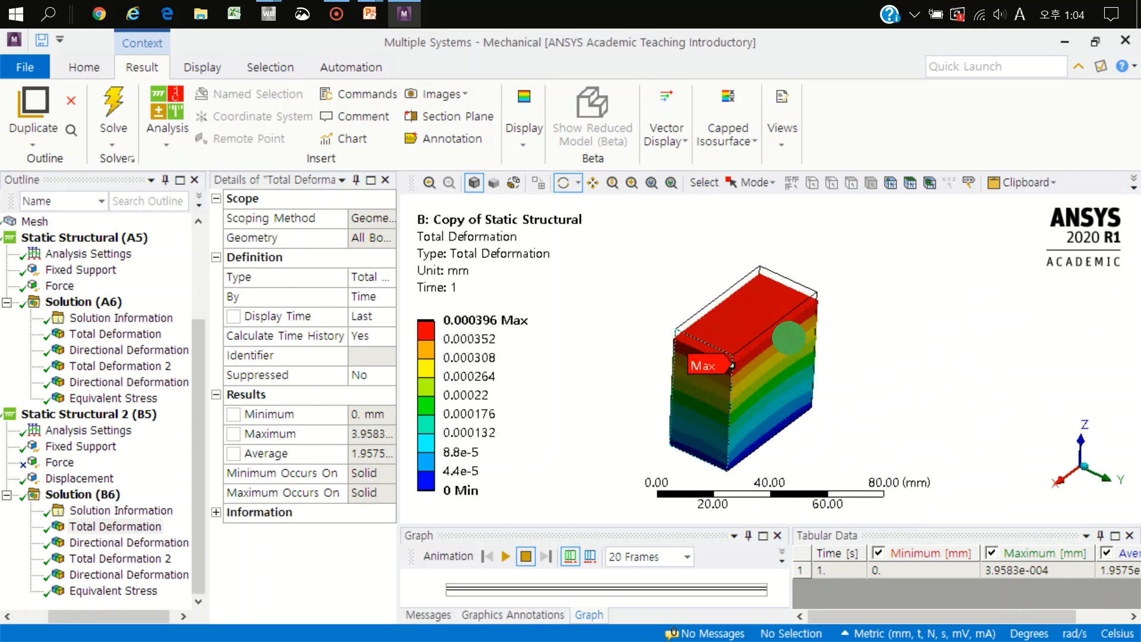
{"action": "left_click", "coordinate": [128, 542]}
{"action": "mouse_move", "coordinate": [731, 375]}
{"action": "left_mouse_down"}
{"action": "mouse_move", "coordinate": [752, 327]}
{"action": "mouse_move", "coordinate": [762, 380]}
{"action": "mouse_move", "coordinate": [848, 321]}
{"action": "left_mouse_up"}
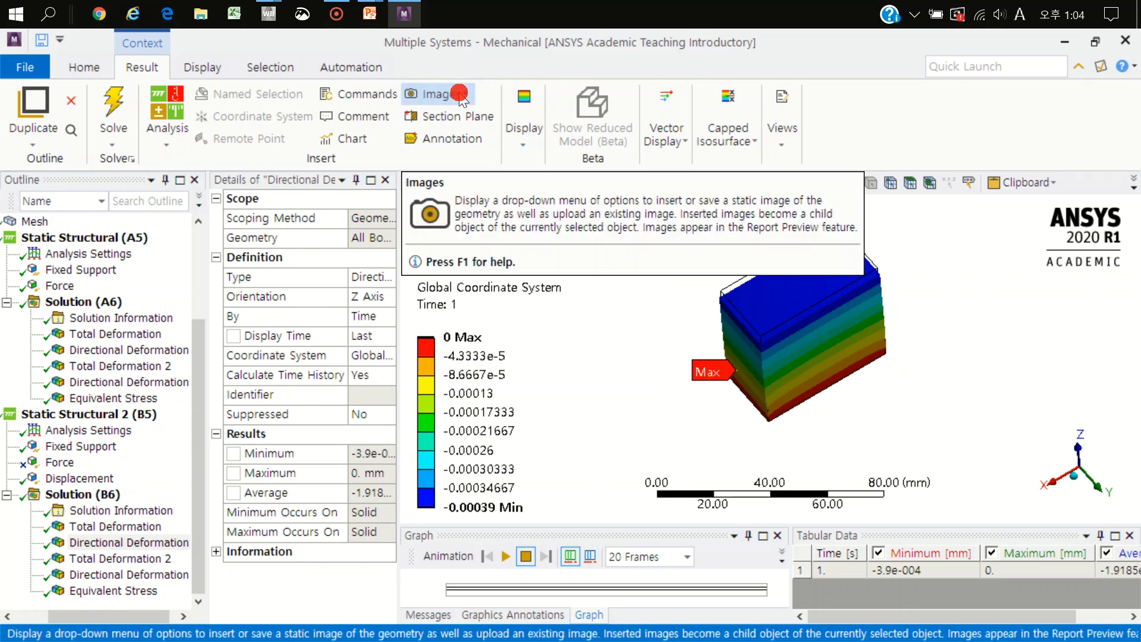
Step: Probe the copy's directional deformation along the top face edges, each reading -3.9e-004 mm
{"action": "left_click", "coordinate": [522, 149]}
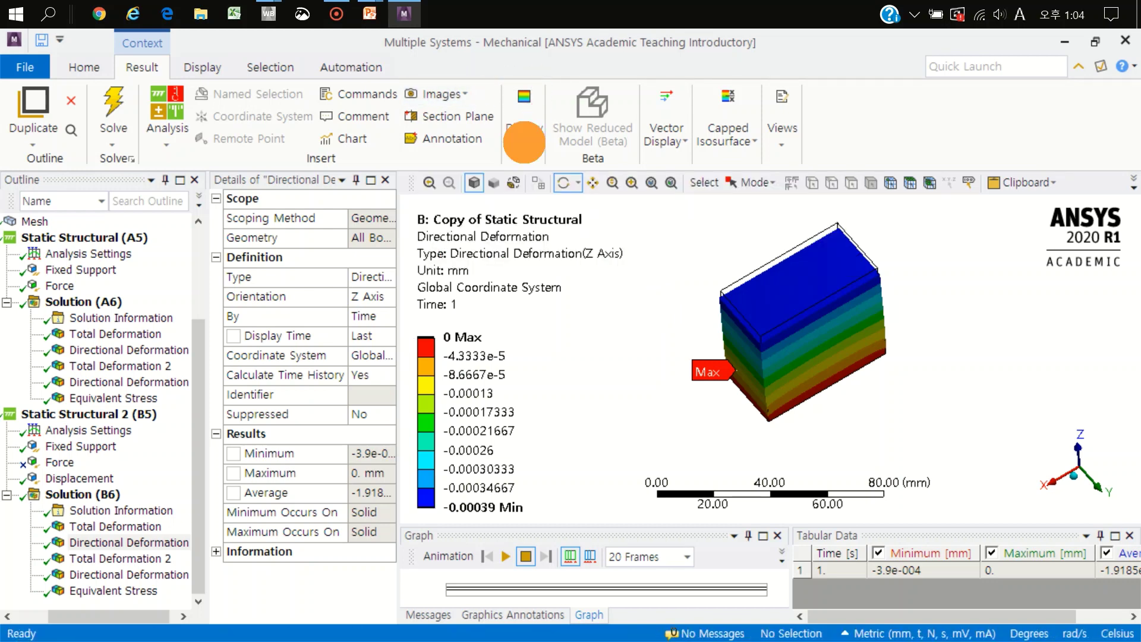
{"action": "left_click", "coordinate": [827, 182]}
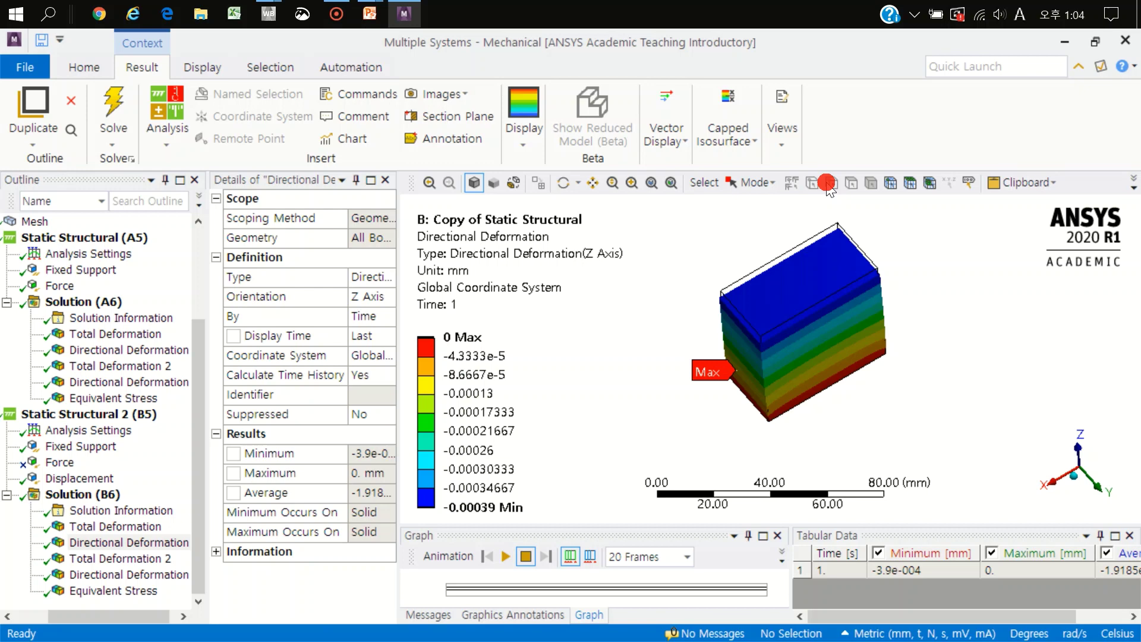
{"action": "left_click", "coordinate": [803, 280]}
{"action": "left_click", "coordinate": [755, 306]}
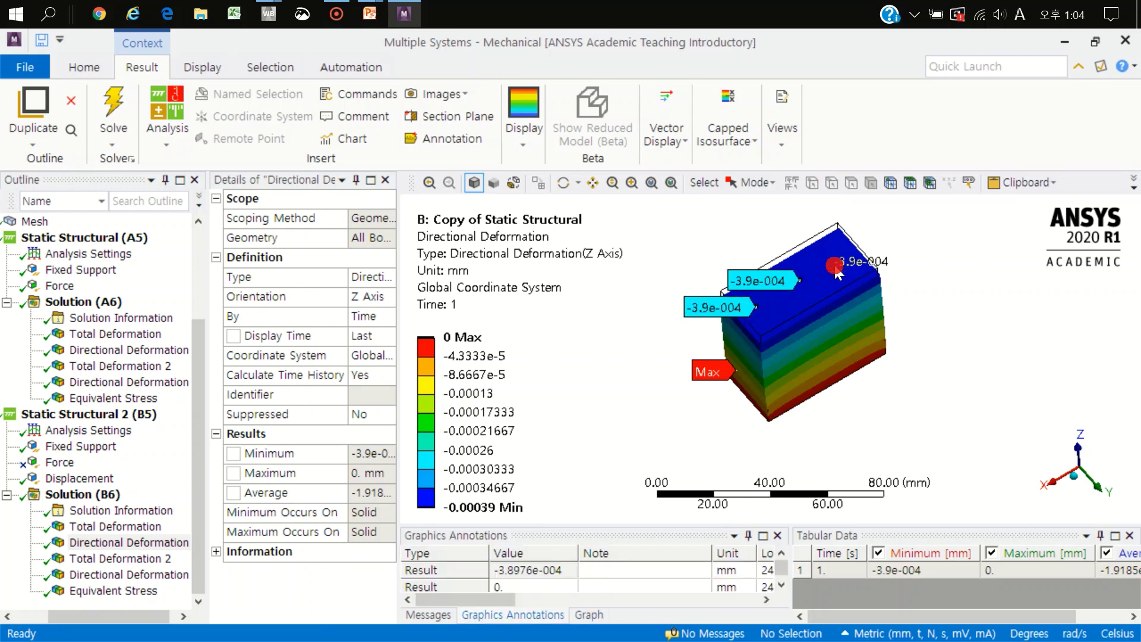
{"action": "left_click", "coordinate": [843, 256]}
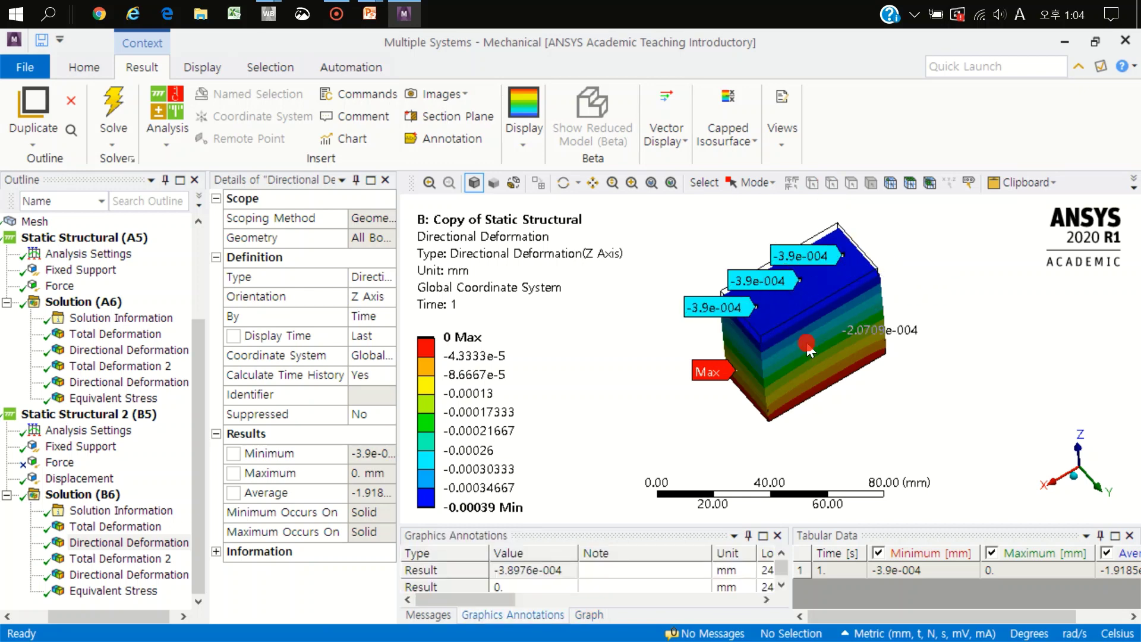
Step: Display Static Structural 2's Total Deformation 2, spanning 0.00039–0.00039583 mm
{"action": "middle_click_drag", "start_coordinate": [736, 343], "coordinate": [800, 321]}
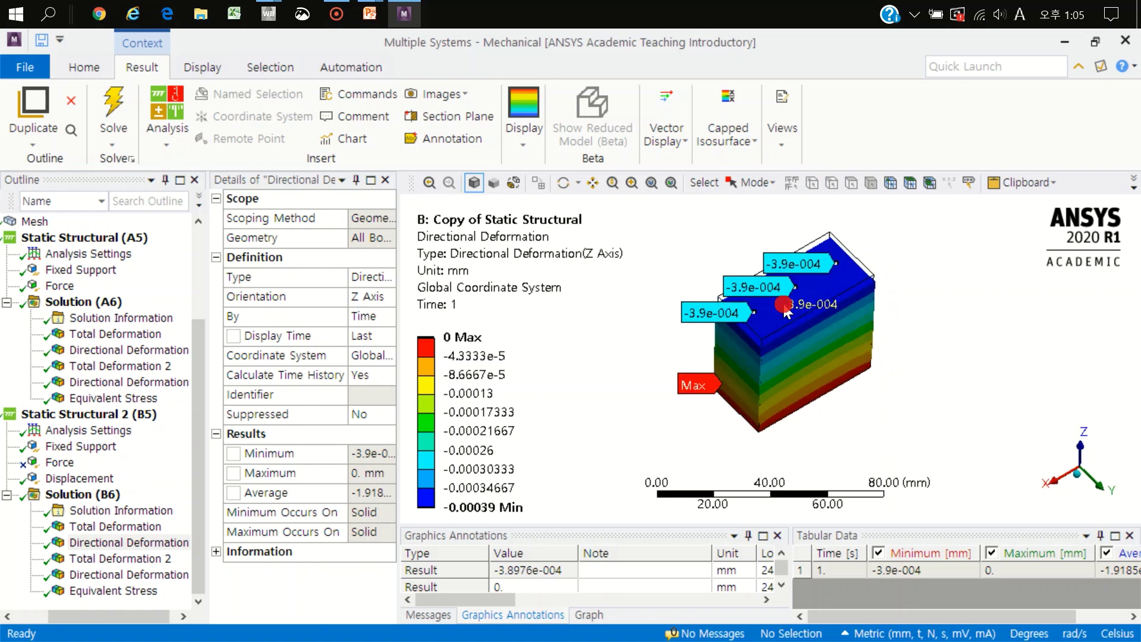
{"action": "scroll", "coordinate": [800, 318], "scroll_direction": "up", "scroll_amount": 1}
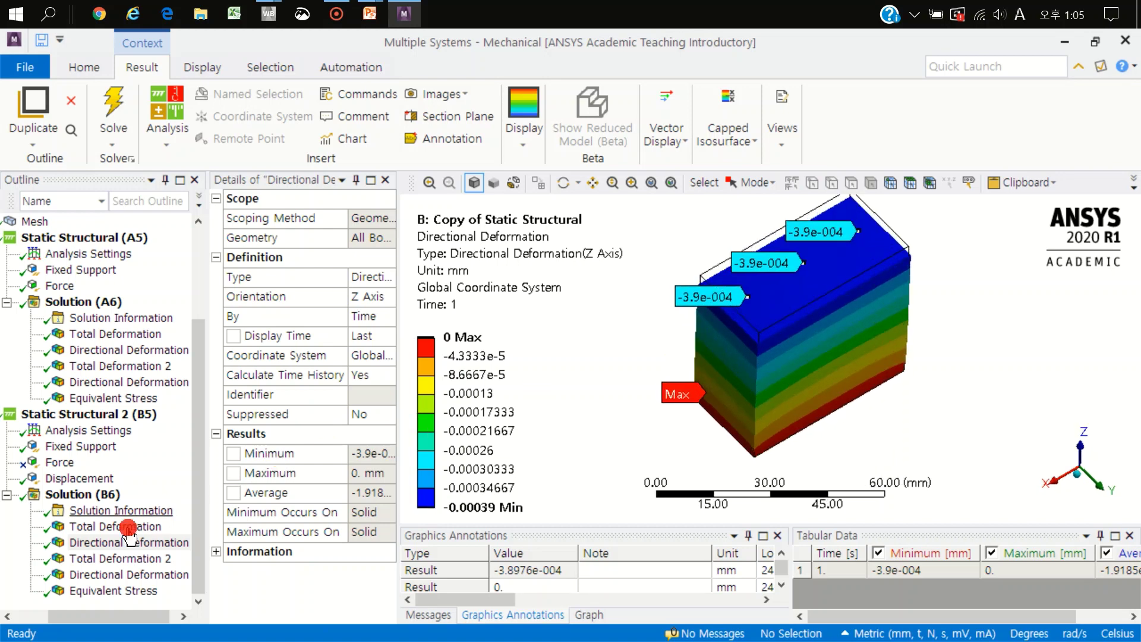
{"action": "left_click", "coordinate": [113, 558]}
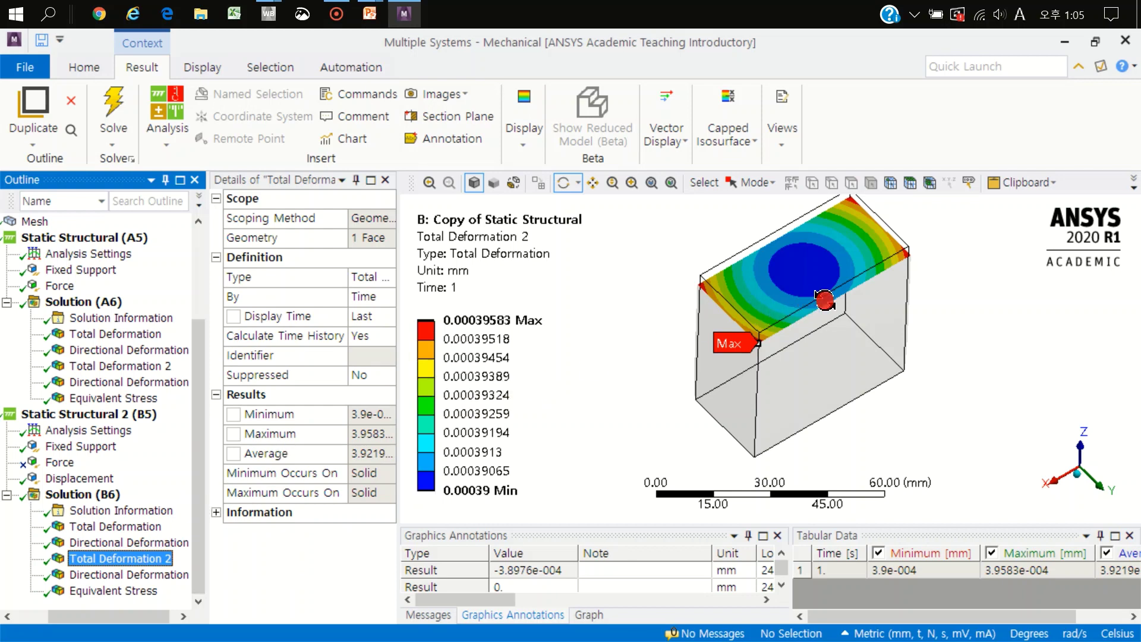
Step: Set the Total Deformation 2 legend to 3 digits, then show Directional Deformation 2 (-0.00039 mm)
{"action": "left_click_drag", "start_coordinate": [851, 290], "coordinate": [838, 340]}
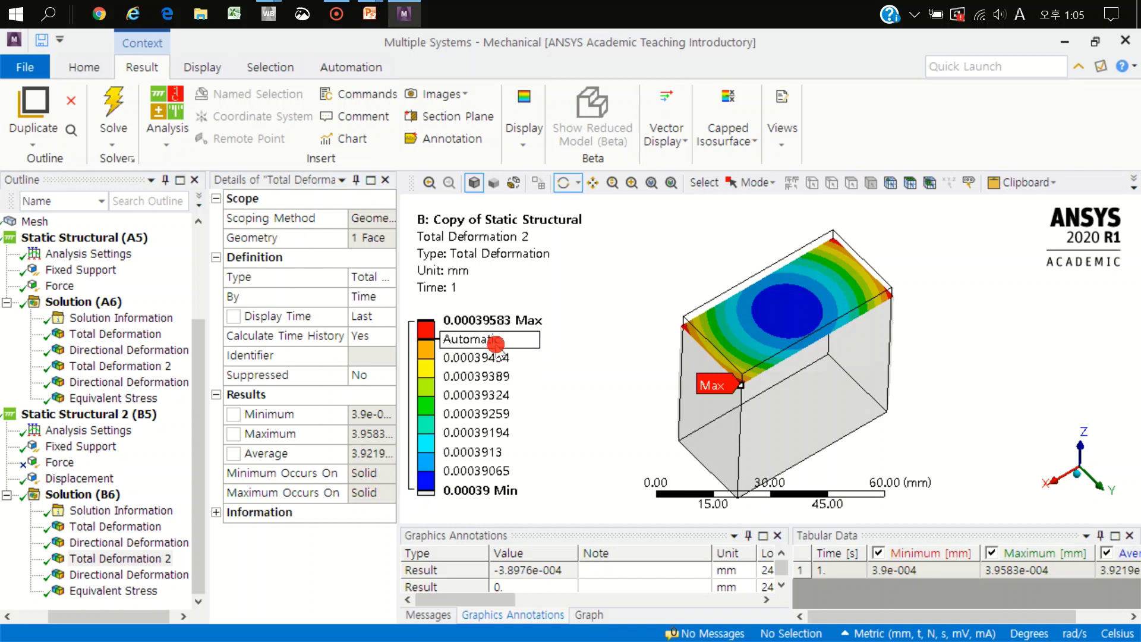
{"action": "right_click", "coordinate": [498, 339]}
{"action": "mouse_move", "coordinate": [589, 519]}
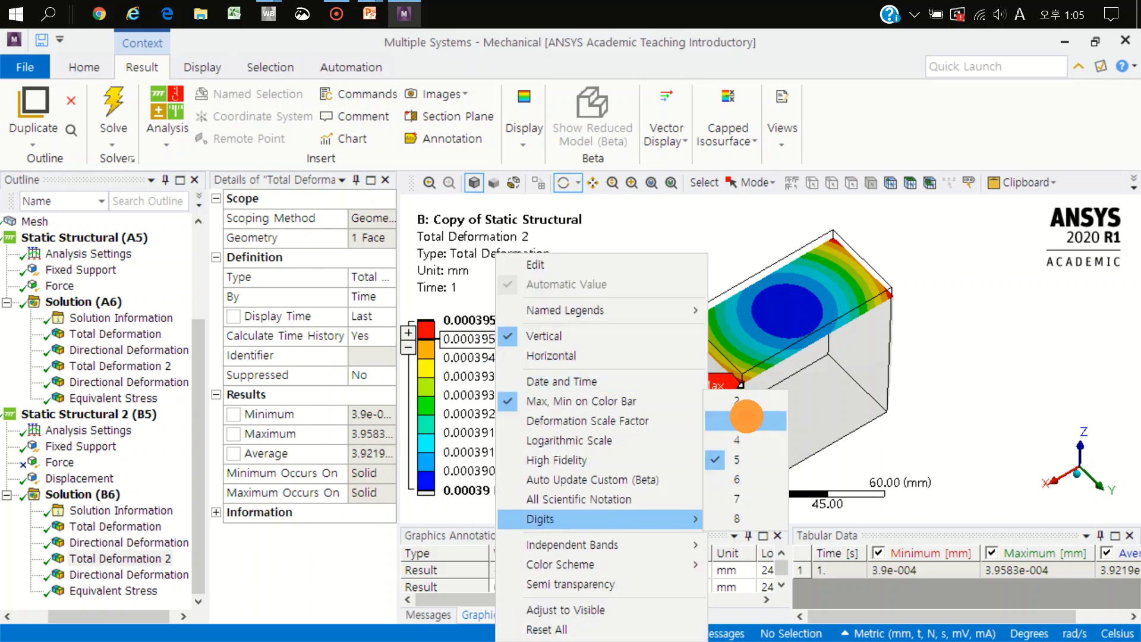
{"action": "left_click", "coordinate": [737, 421]}
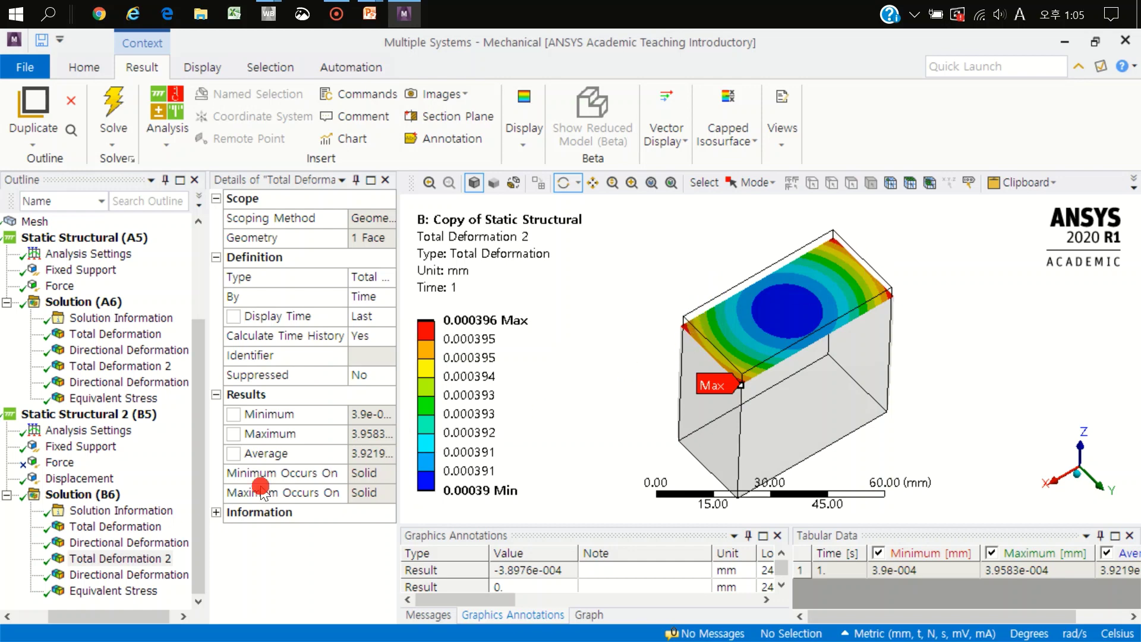
{"action": "left_click", "coordinate": [131, 574]}
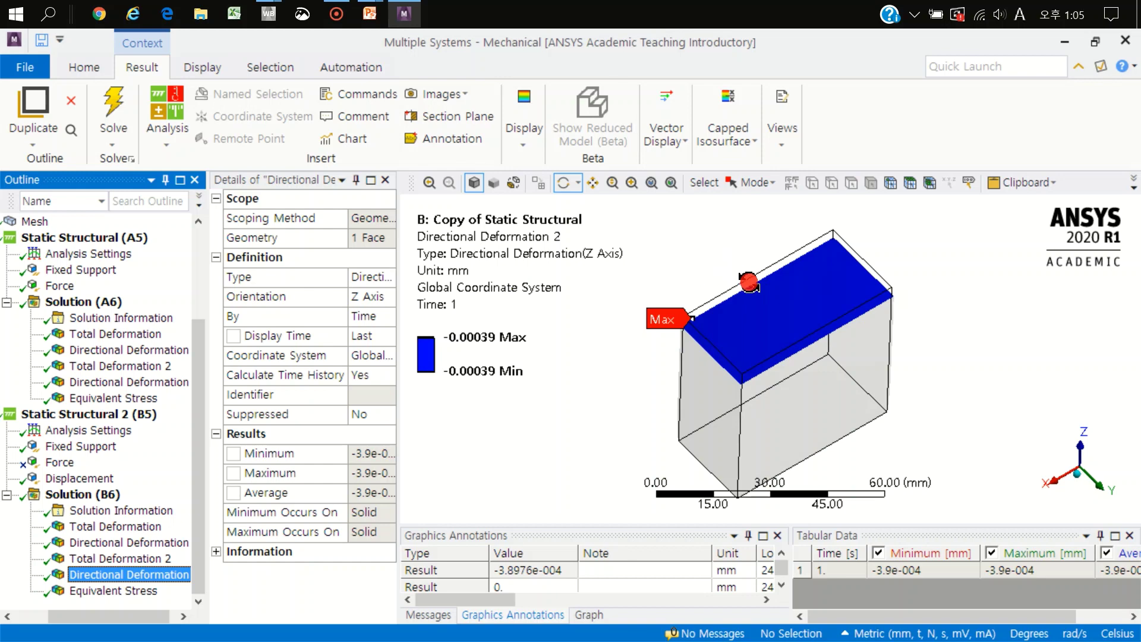
Step: Compare Directional Deformation 2 in A6 and B6, then use Two Vertical Viewports
{"action": "left_click", "coordinate": [171, 382]}
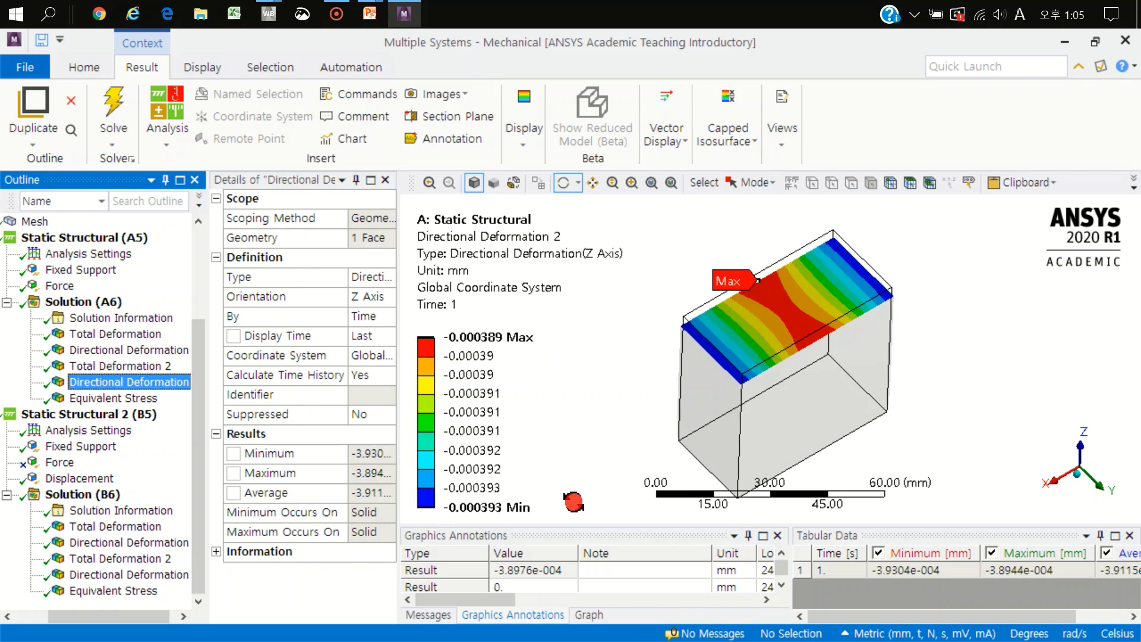
{"action": "left_click", "coordinate": [137, 574]}
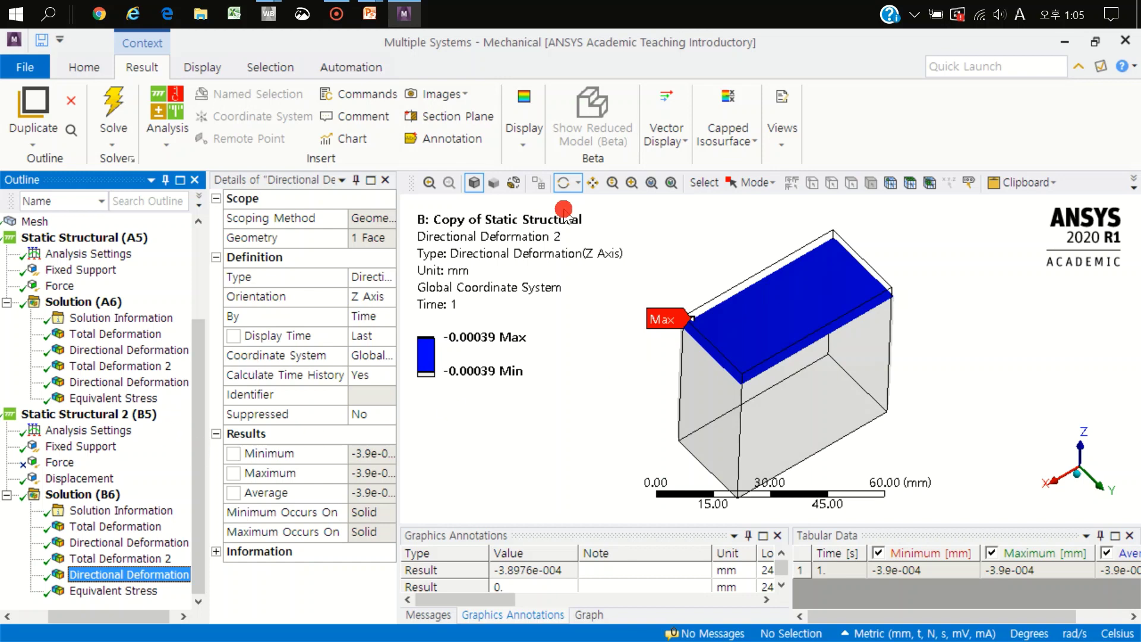
{"action": "left_click", "coordinate": [204, 67]}
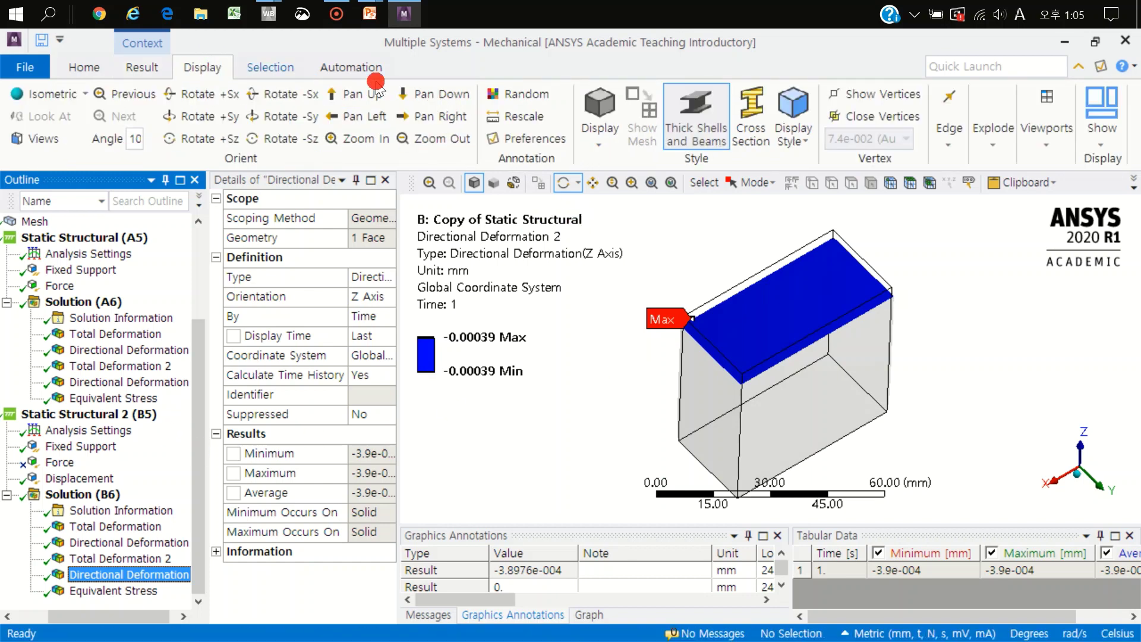
{"action": "left_click", "coordinate": [1054, 150]}
{"action": "left_click", "coordinate": [1051, 225]}
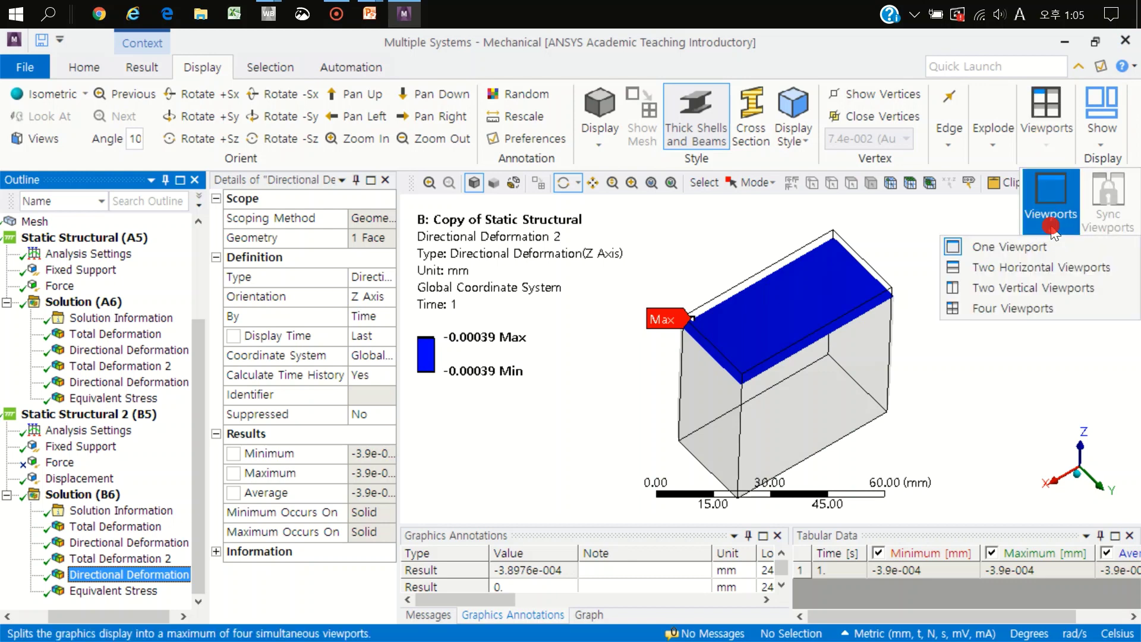
{"action": "left_click", "coordinate": [1039, 291]}
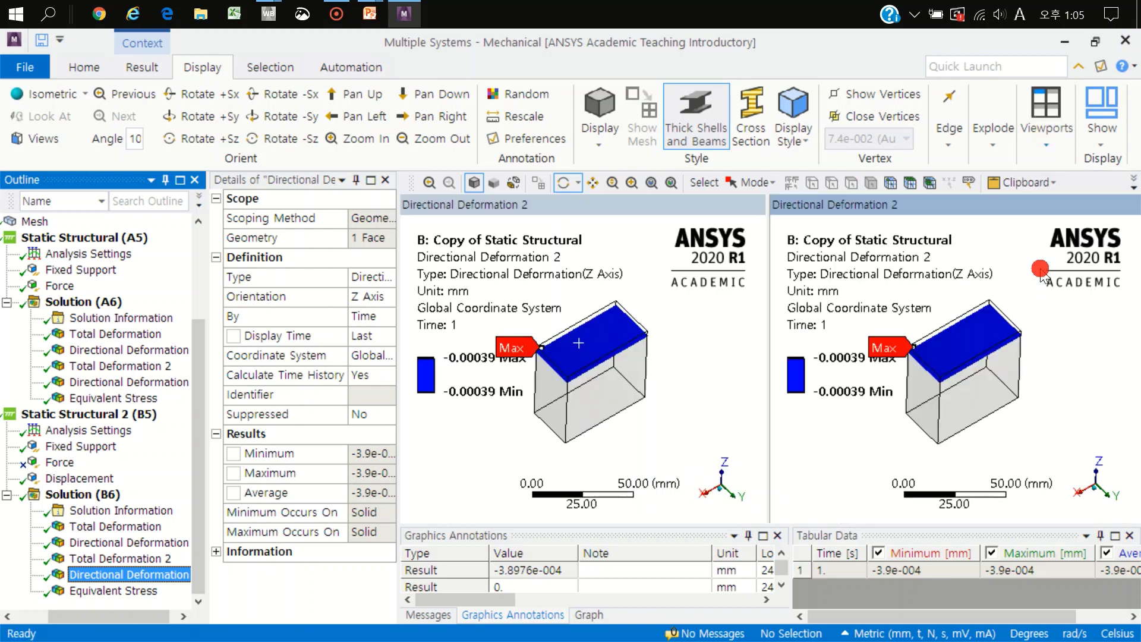
Step: Show the original's Equivalent Stress (max 3.03 MPa) left and the copy's (3.02 MPa) right
{"action": "left_click", "coordinate": [123, 400]}
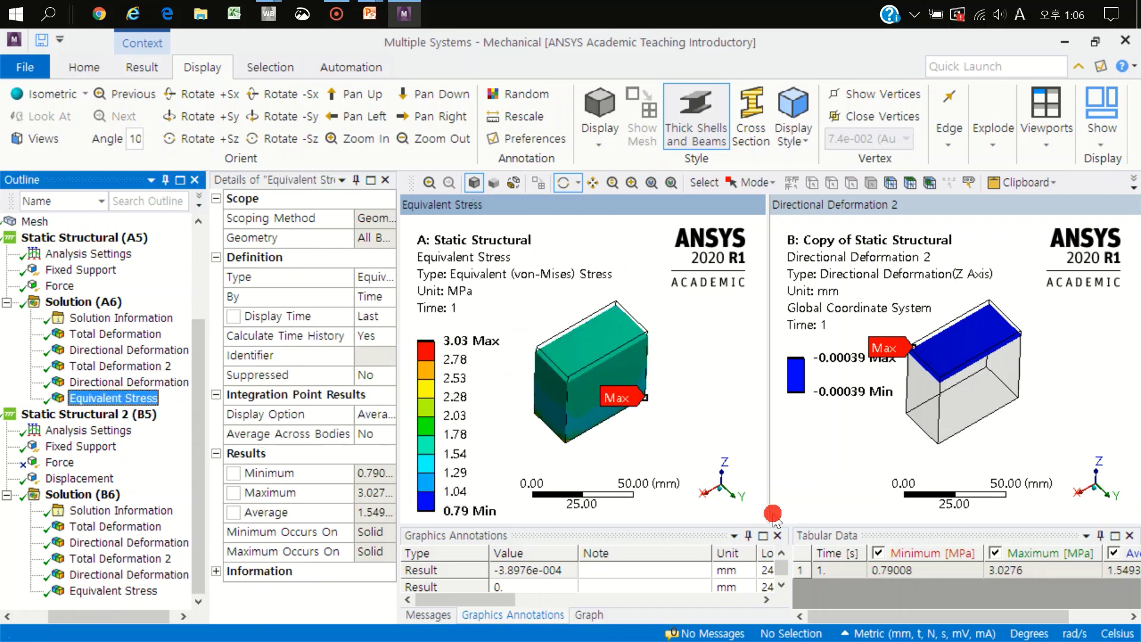
{"action": "left_click", "coordinate": [737, 499]}
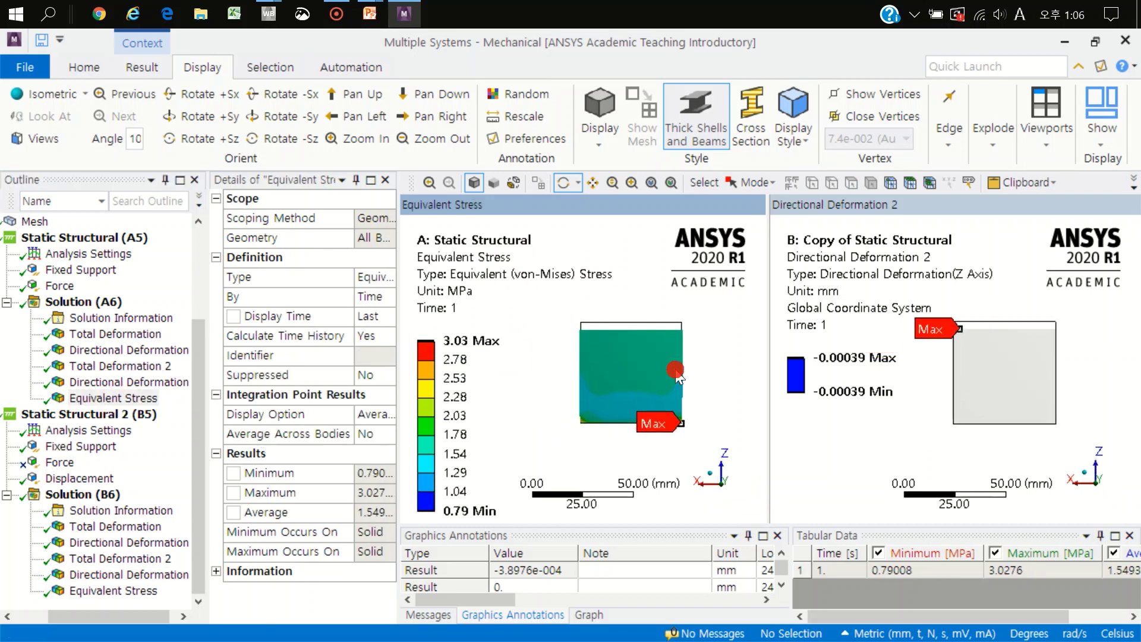
{"action": "left_click", "coordinate": [104, 574]}
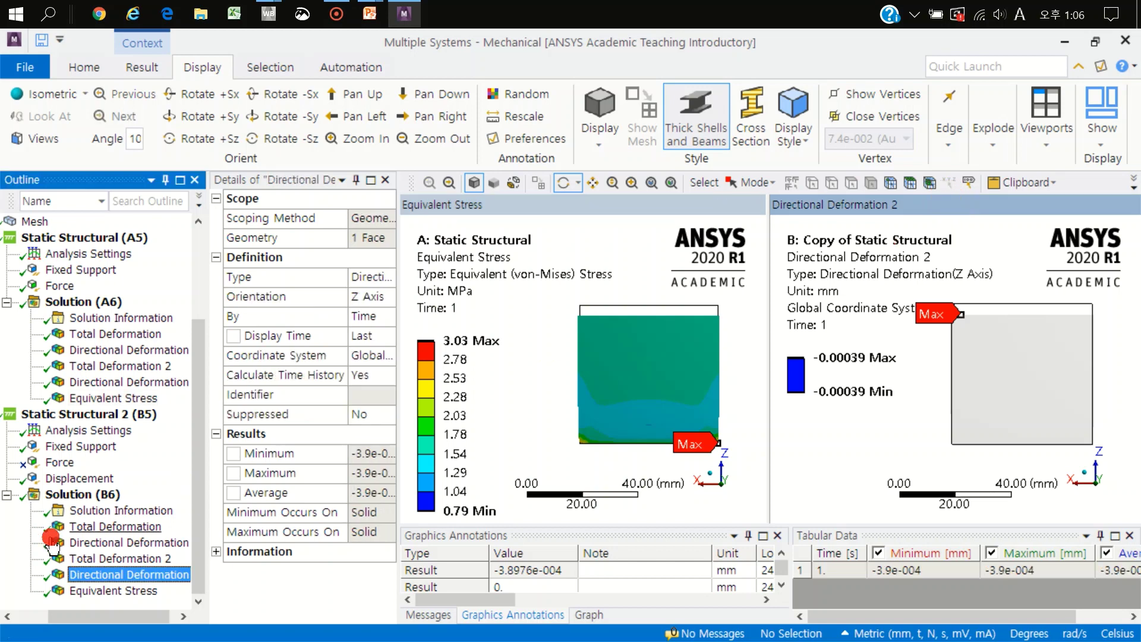
{"action": "left_click", "coordinate": [98, 590]}
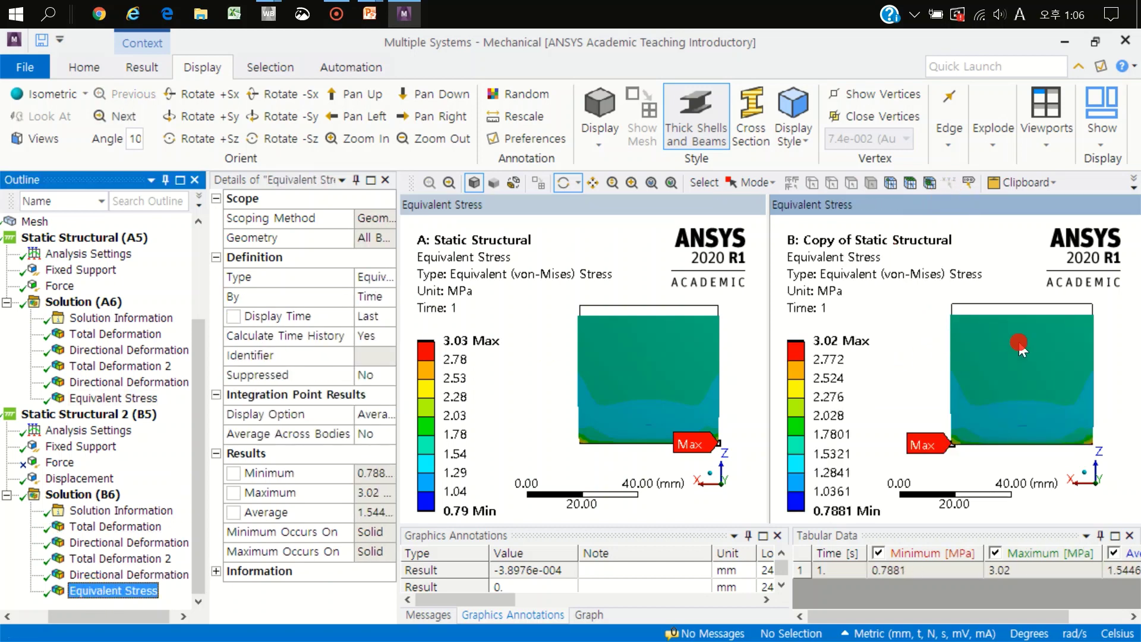
{"action": "left_click", "coordinate": [1003, 357]}
Step: Rotate and zoom both Equivalent Stress views to inspect the corners, refitting with F7
{"action": "scroll", "coordinate": [1004, 361], "scroll_direction": "up", "scroll_amount": 3}
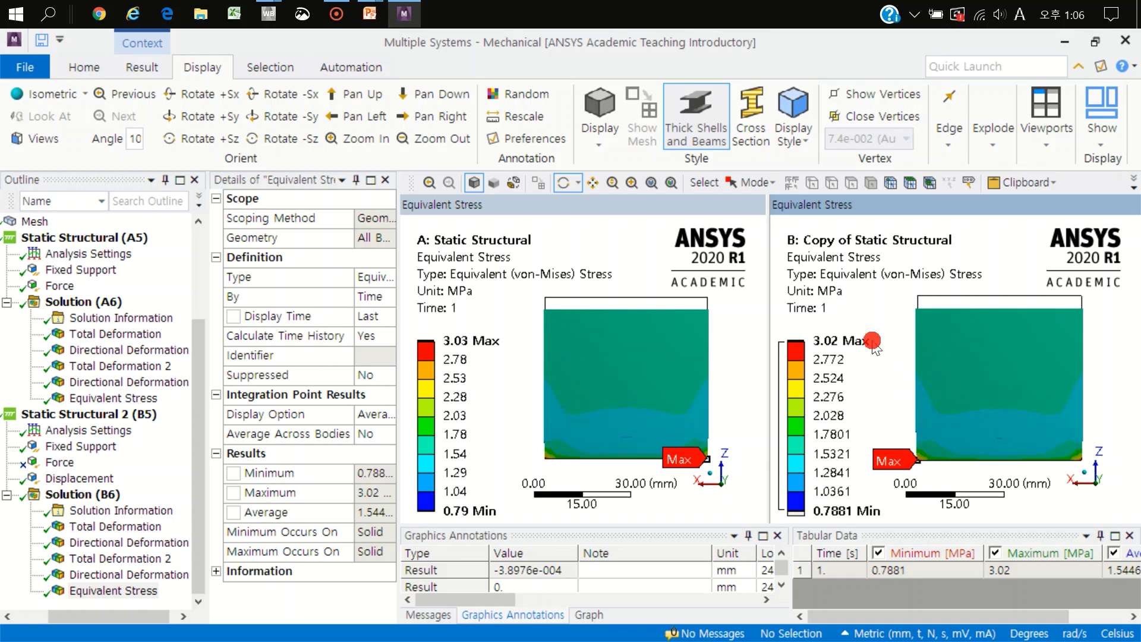
{"action": "mouse_move", "coordinate": [872, 344]}
{"action": "middle_mouse_down"}
{"action": "mouse_move", "coordinate": [1003, 413]}
{"action": "mouse_move", "coordinate": [1032, 387]}
{"action": "mouse_move", "coordinate": [1037, 397]}
{"action": "middle_mouse_up"}
{"action": "scroll", "coordinate": [973, 400], "scroll_direction": "up", "scroll_amount": 5}
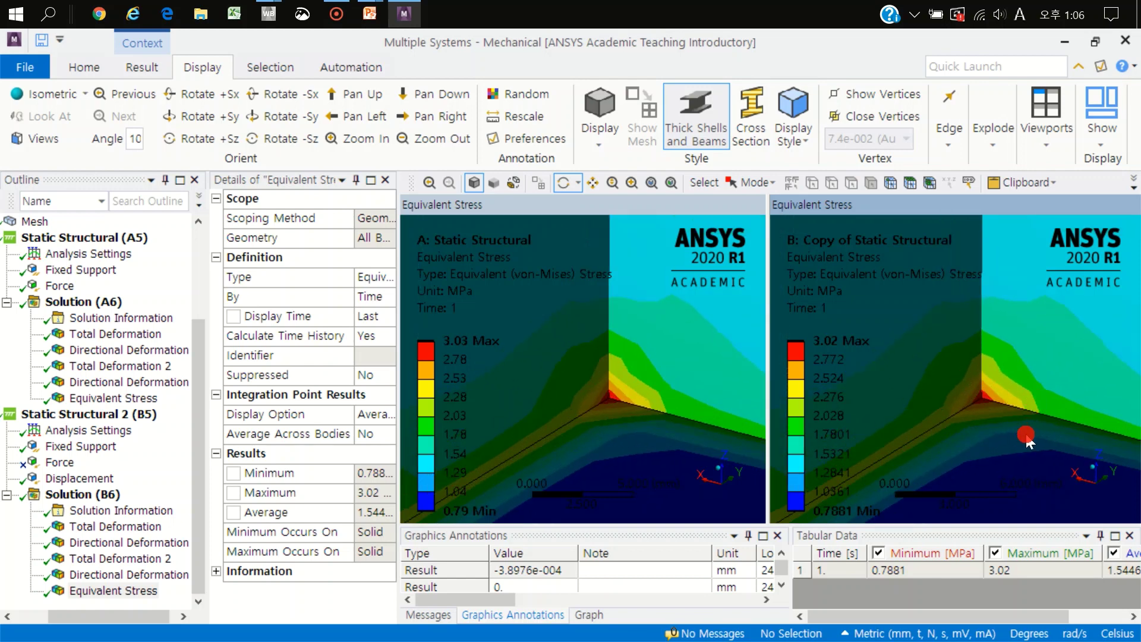
{"action": "middle_click_drag", "start_coordinate": [1028, 441], "coordinate": [1004, 389]}
{"action": "key", "text": "F7"}
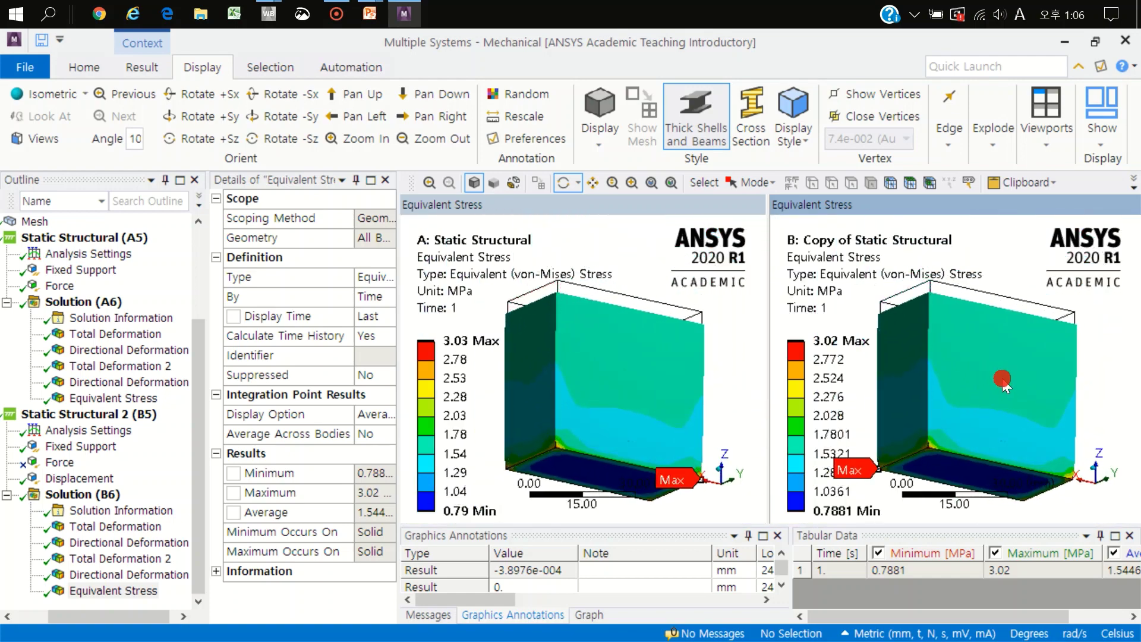
{"action": "middle_click_drag", "start_coordinate": [1000, 346], "coordinate": [997, 297]}
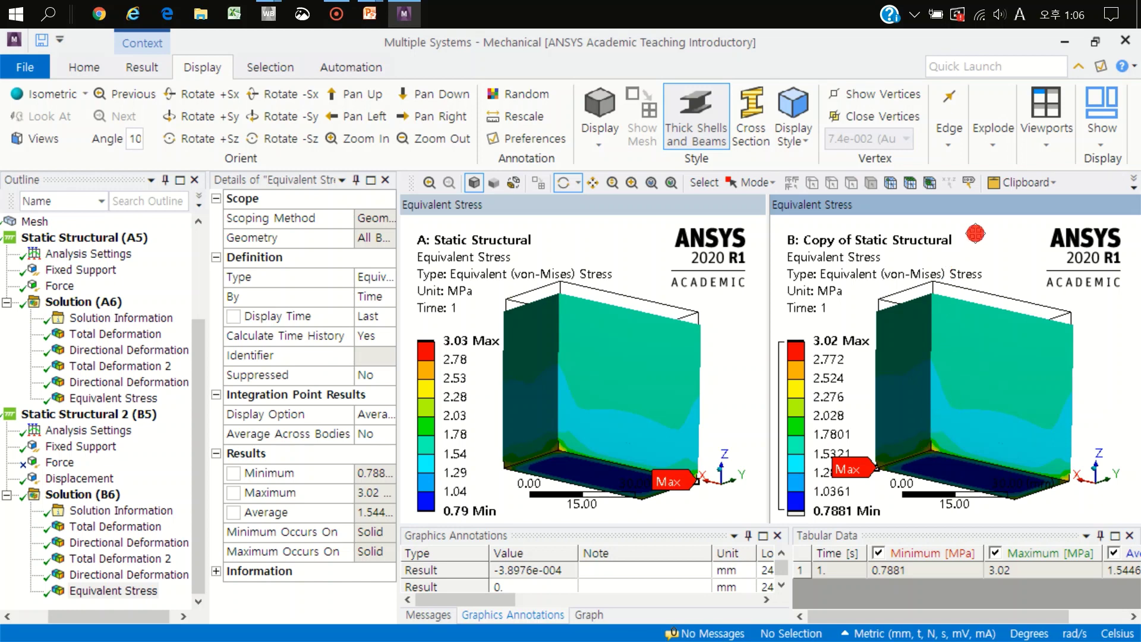
Step: Return the graphics area to a single viewport
{"action": "left_click", "coordinate": [1046, 140]}
{"action": "left_click", "coordinate": [1065, 223]}
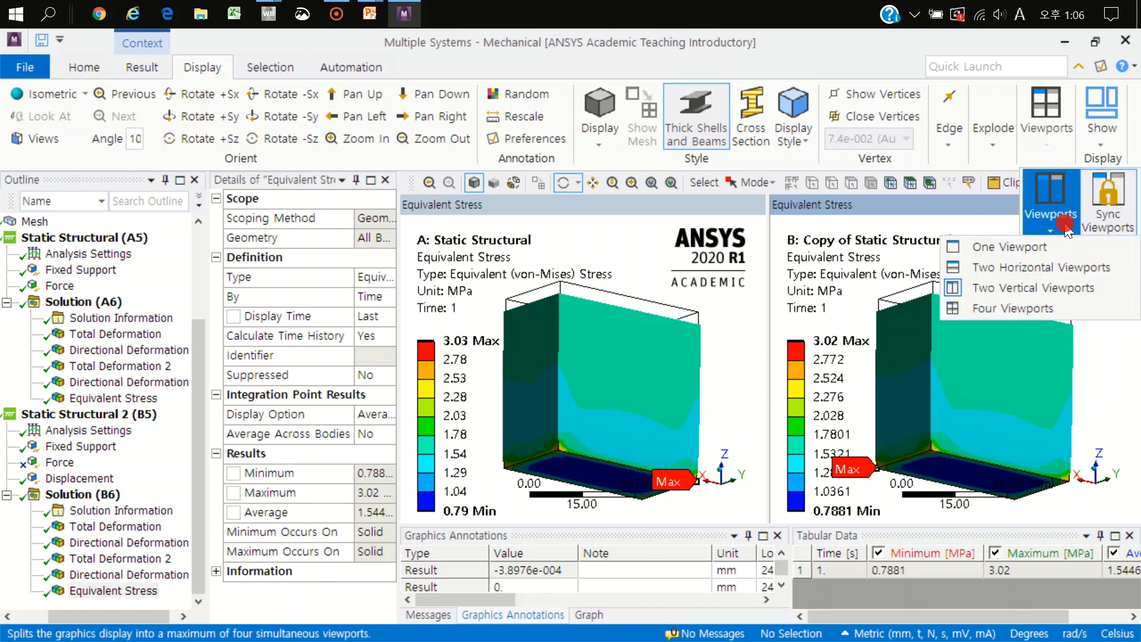
{"action": "left_click", "coordinate": [1010, 249]}
{"action": "left_click_drag", "start_coordinate": [700, 287], "coordinate": [683, 321]}
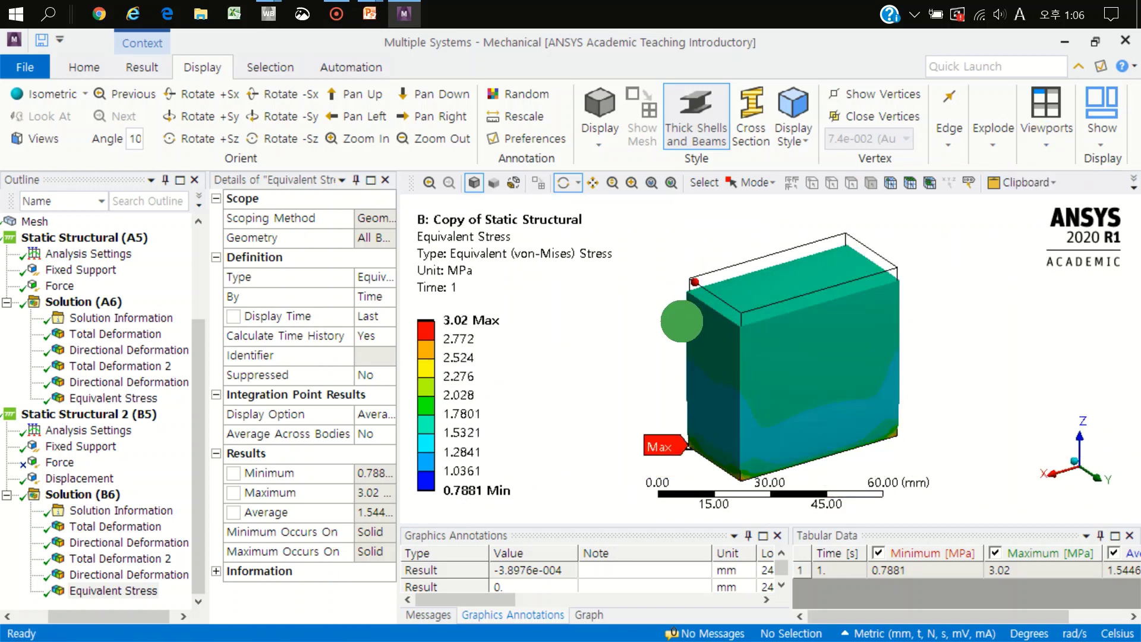
Step: Review the copy's Displacement load of -3.9e-004 mm in Z, then reselect Solution (B6)
{"action": "left_click", "coordinate": [61, 494]}
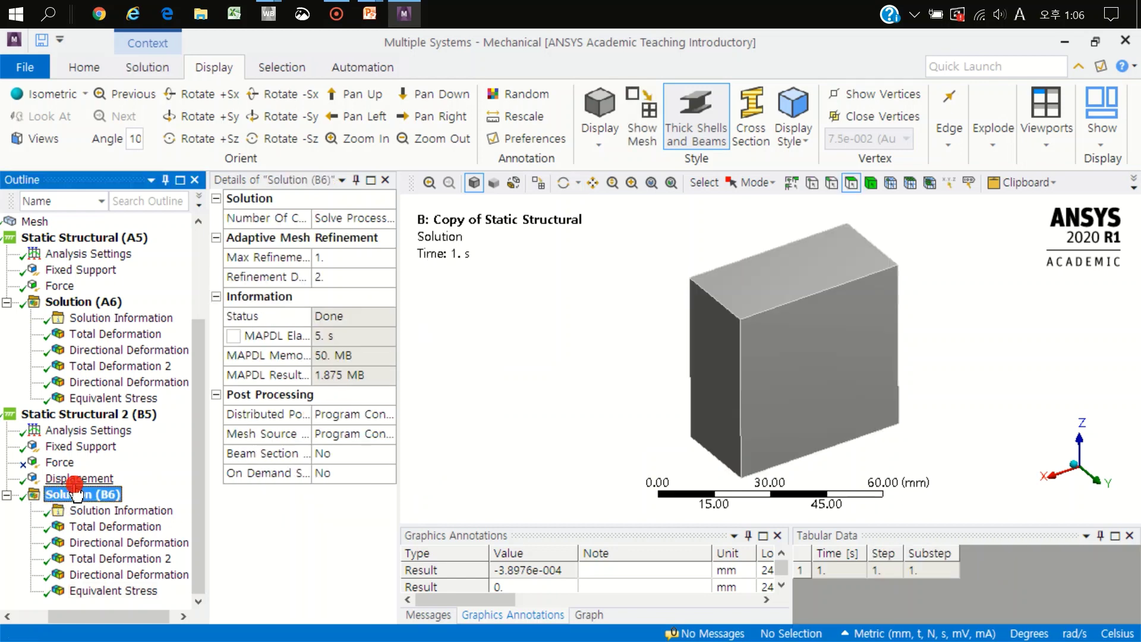
{"action": "left_click", "coordinate": [75, 480]}
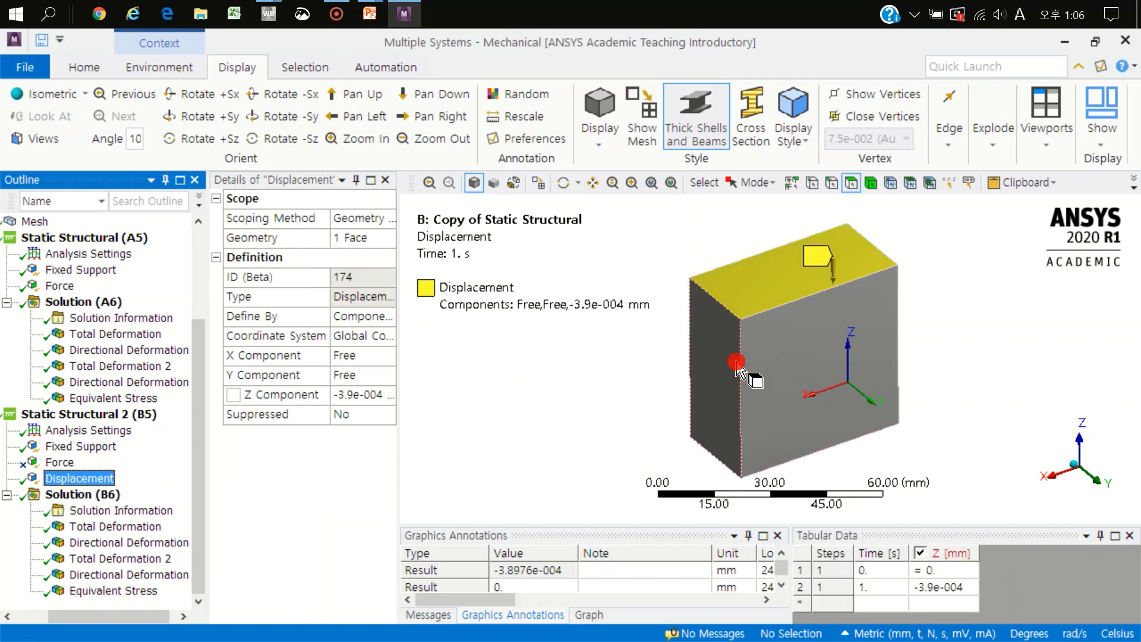
{"action": "left_click", "coordinate": [156, 67]}
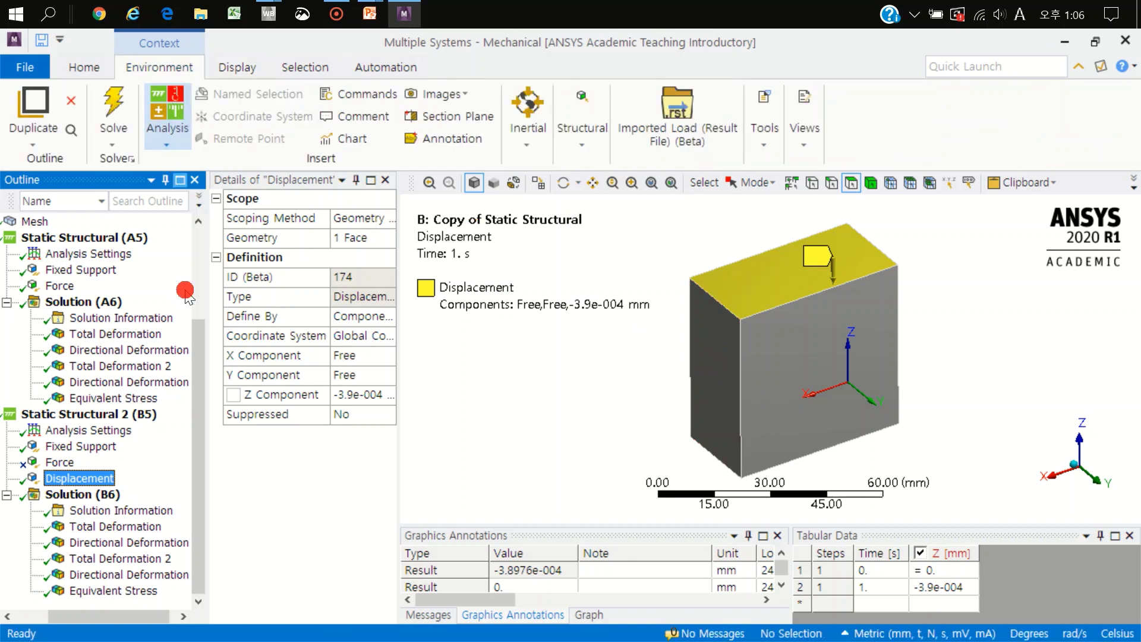
{"action": "left_click", "coordinate": [85, 494]}
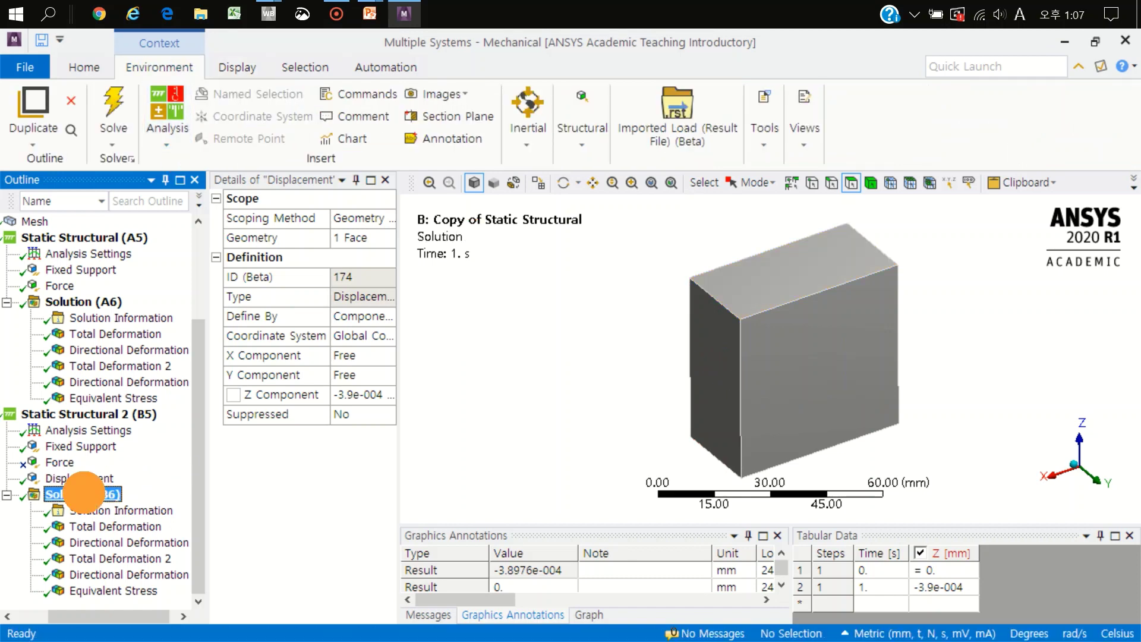
Step: Add a Force Reaction probe for Static Structural 2's Displacement load
{"action": "right_click", "coordinate": [85, 494]}
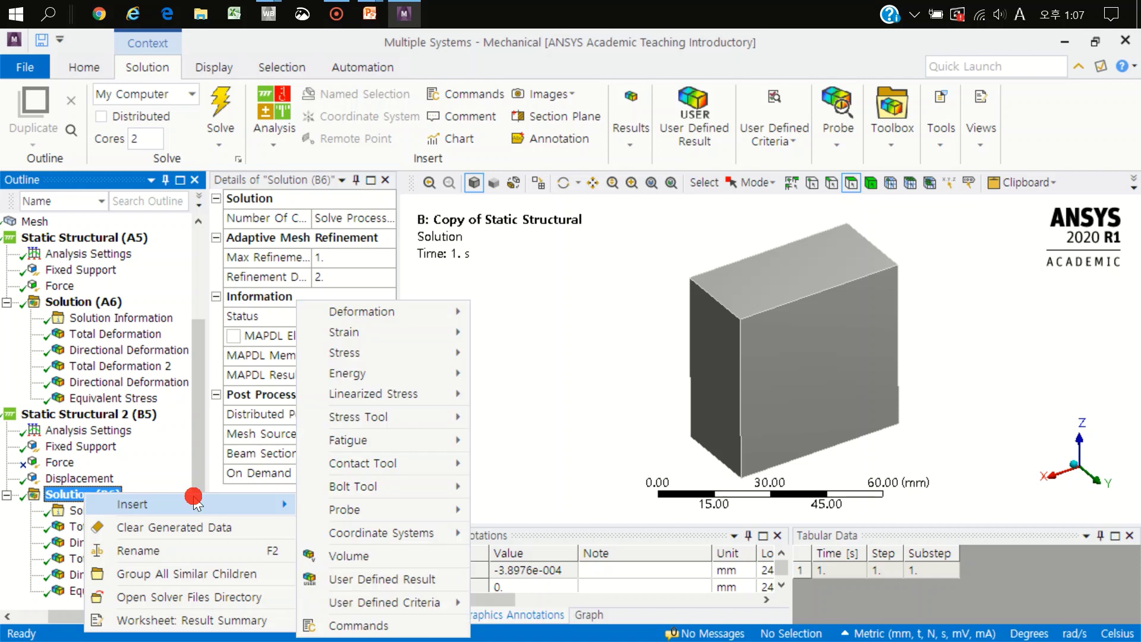
{"action": "mouse_move", "coordinate": [344, 509]}
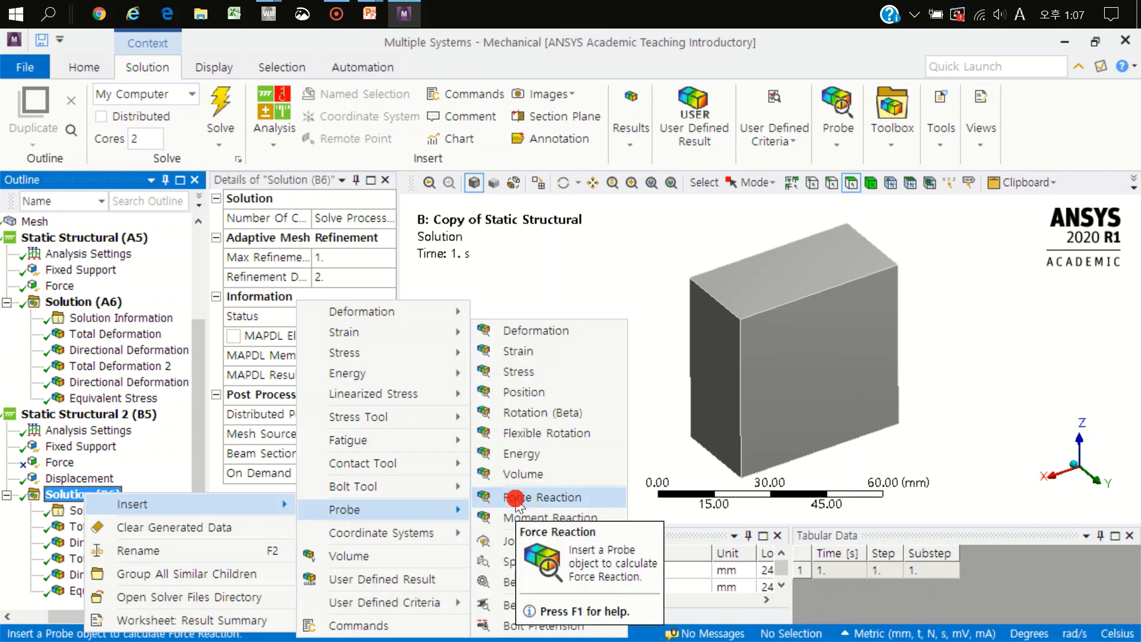
{"action": "left_click", "coordinate": [136, 452]}
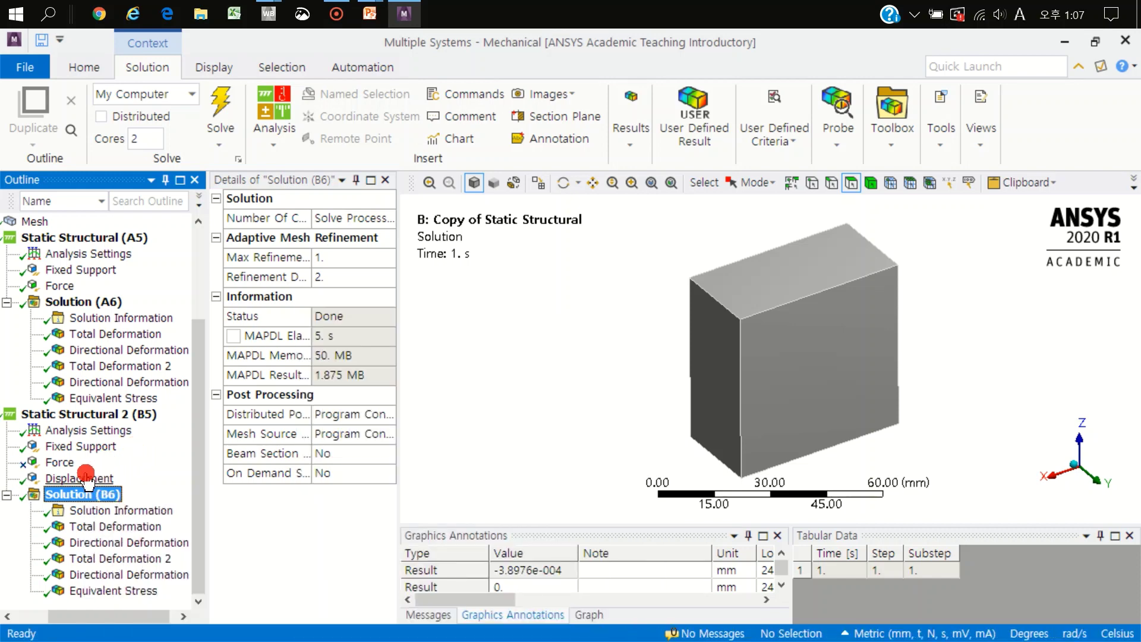
{"action": "left_click", "coordinate": [86, 476]}
{"action": "left_click_drag", "start_coordinate": [88, 475], "coordinate": [89, 493]}
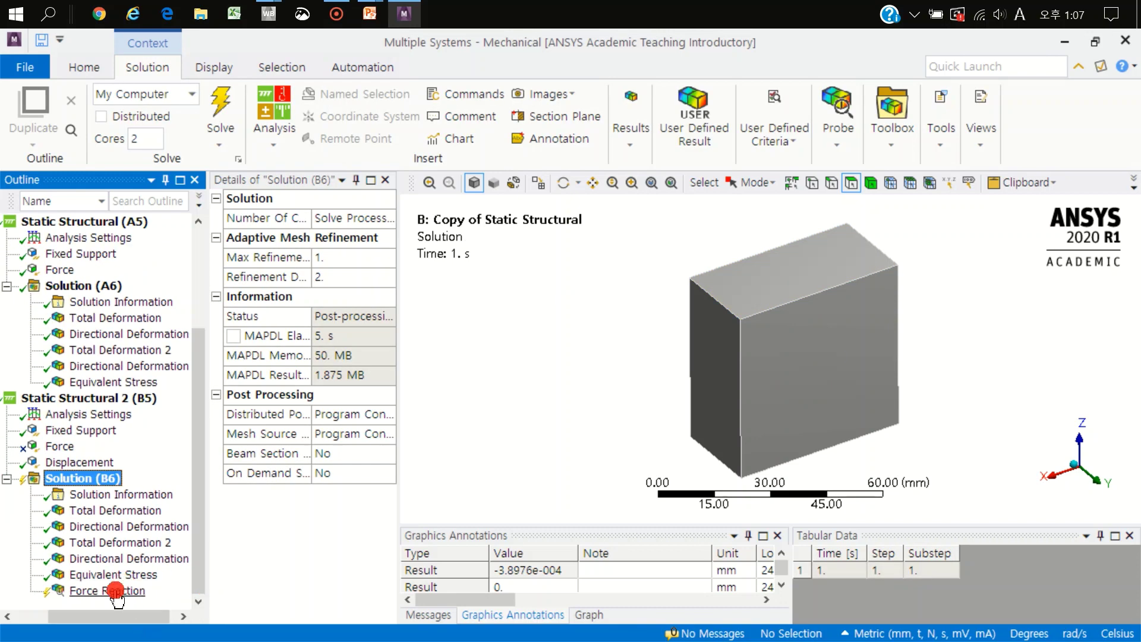
{"action": "left_click", "coordinate": [115, 591]}
Step: Evaluate all results so Force Reaction reads -1994.6 N in Z, 1994.6 N total
{"action": "right_click", "coordinate": [114, 591]}
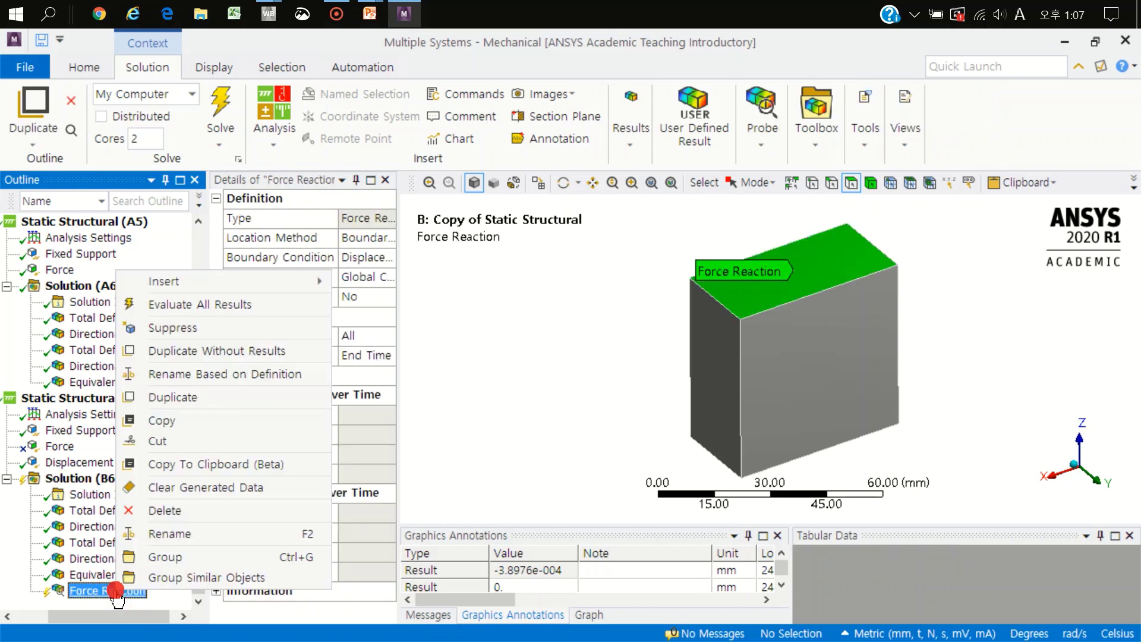
{"action": "left_click", "coordinate": [233, 305]}
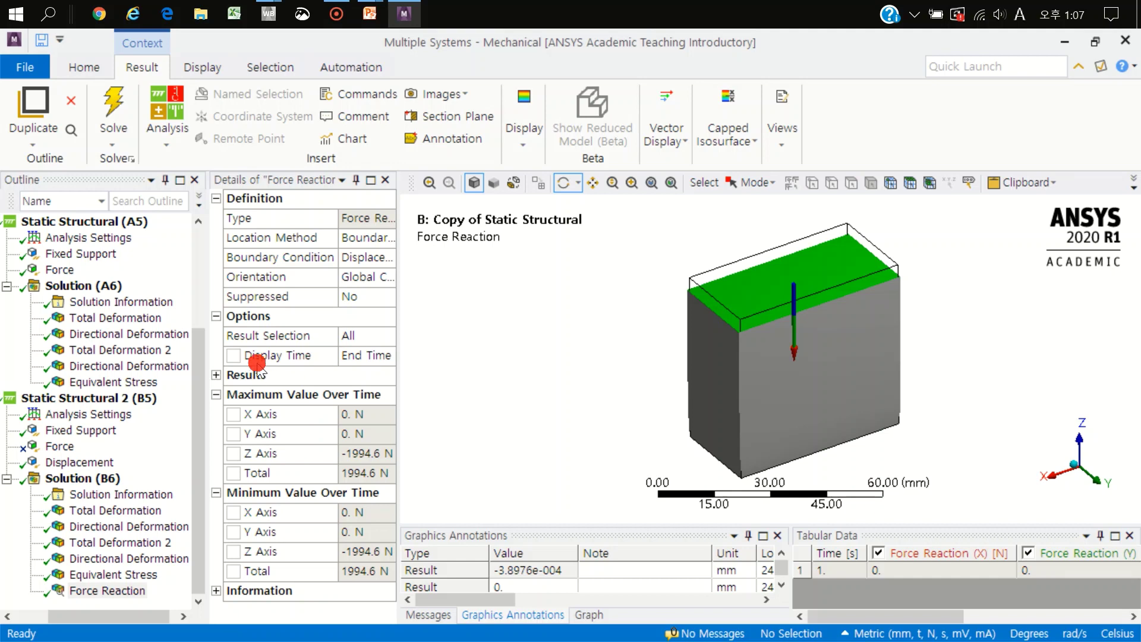
{"action": "left_click", "coordinate": [216, 375]}
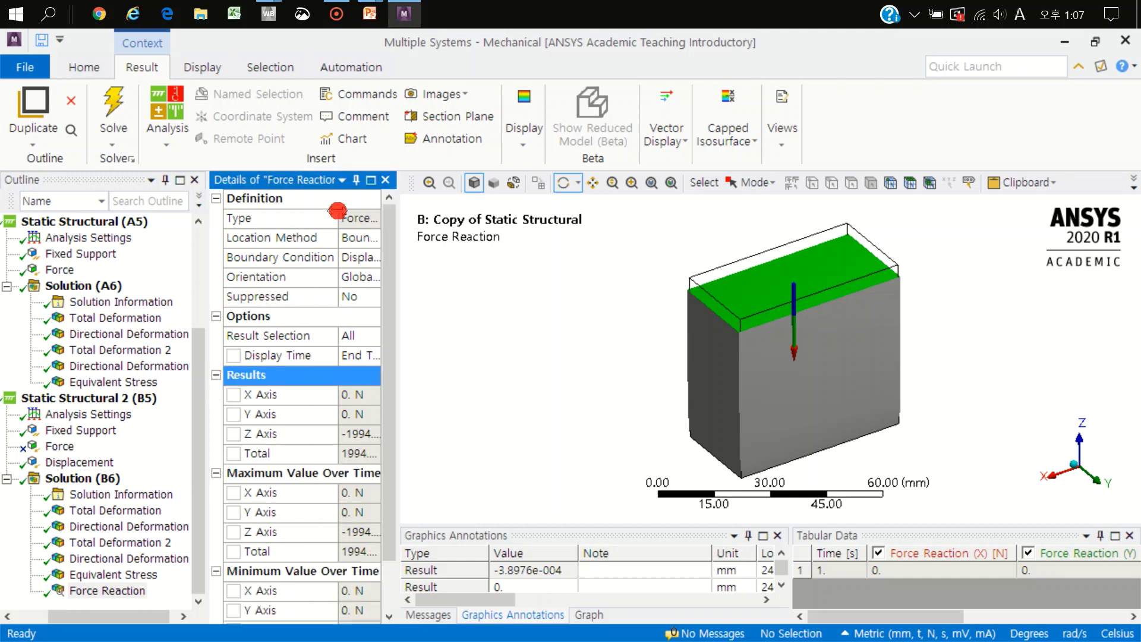
{"action": "left_click_drag", "start_coordinate": [338, 214], "coordinate": [317, 223]}
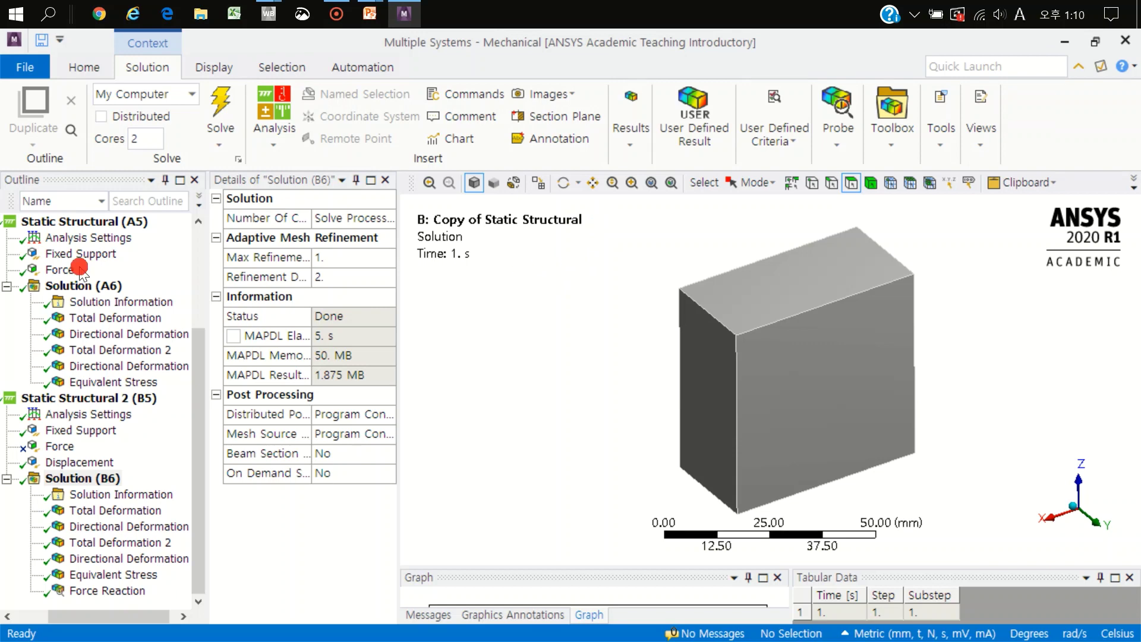
Step: Compare the 2000 N Force with the -3.9e-004 mm Displacement, then show A6's Directional Deformation 2
{"action": "left_click", "coordinate": [57, 269]}
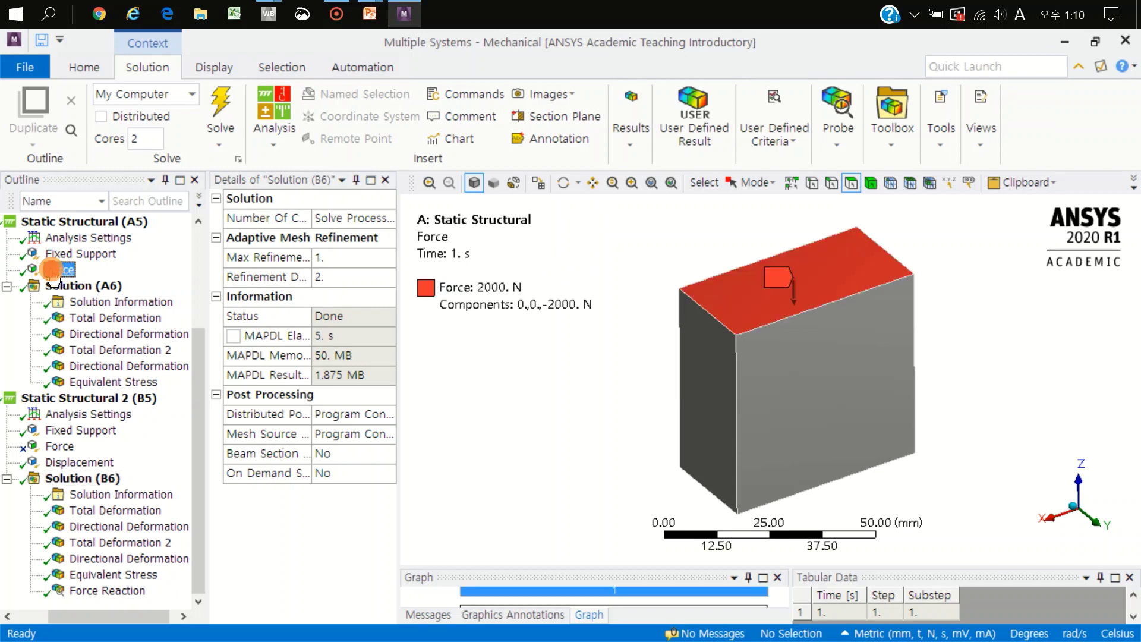
{"action": "left_click", "coordinate": [86, 463]}
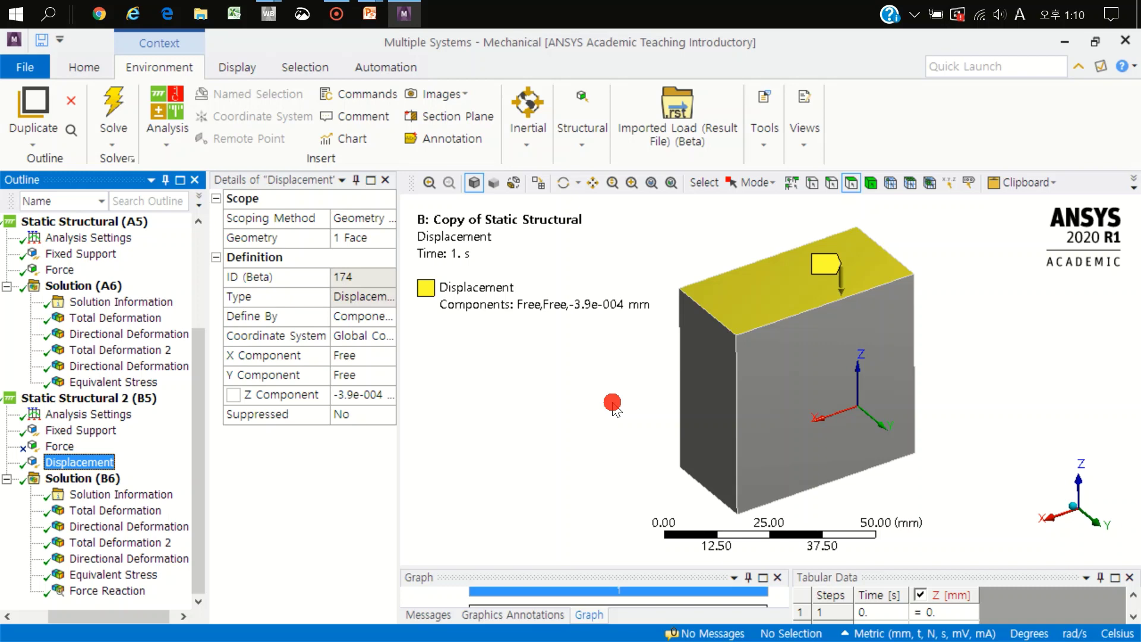
{"action": "left_click", "coordinate": [57, 270]}
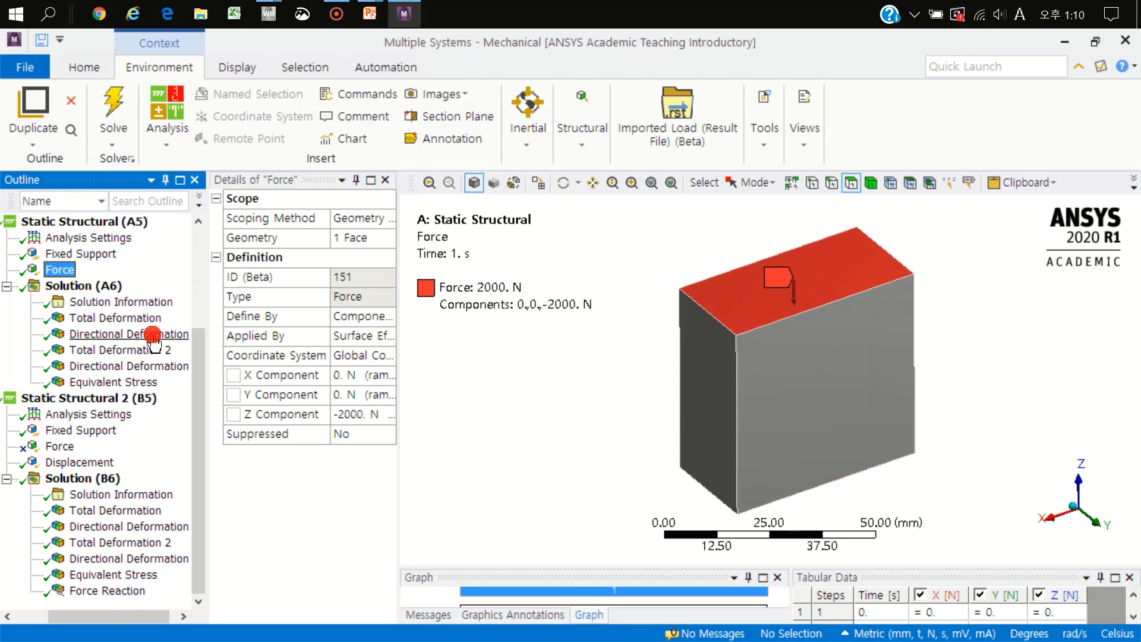
{"action": "left_click", "coordinate": [142, 366]}
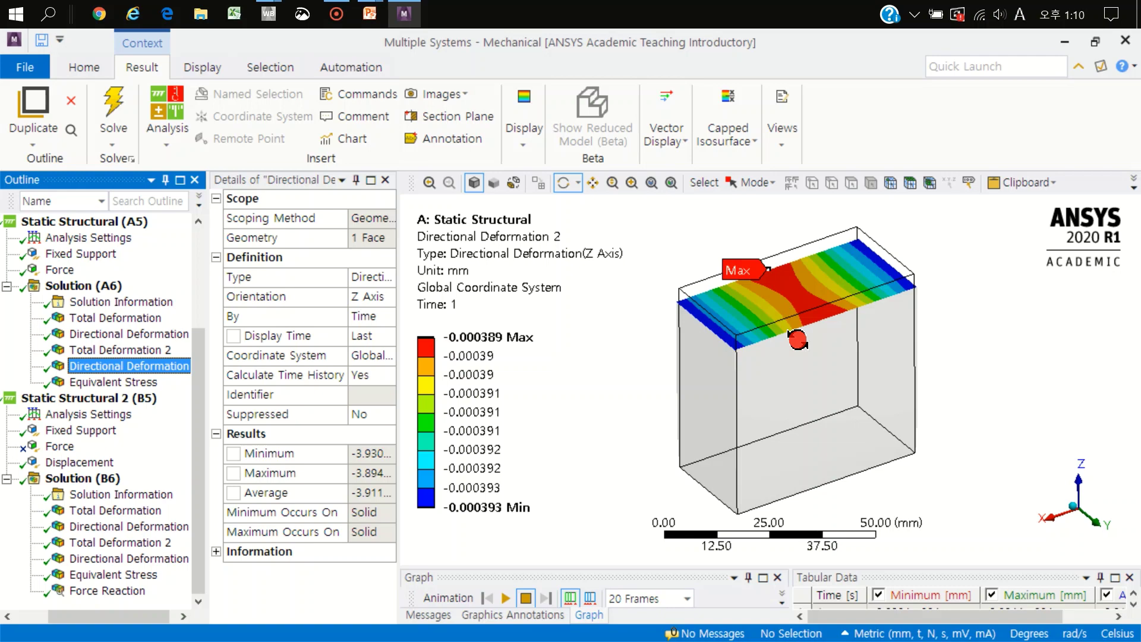
Step: Bring up the Static_Box_Force_Displacement_2 project and open system A's shared Model in Mechanical
{"action": "left_click", "coordinate": [269, 14]}
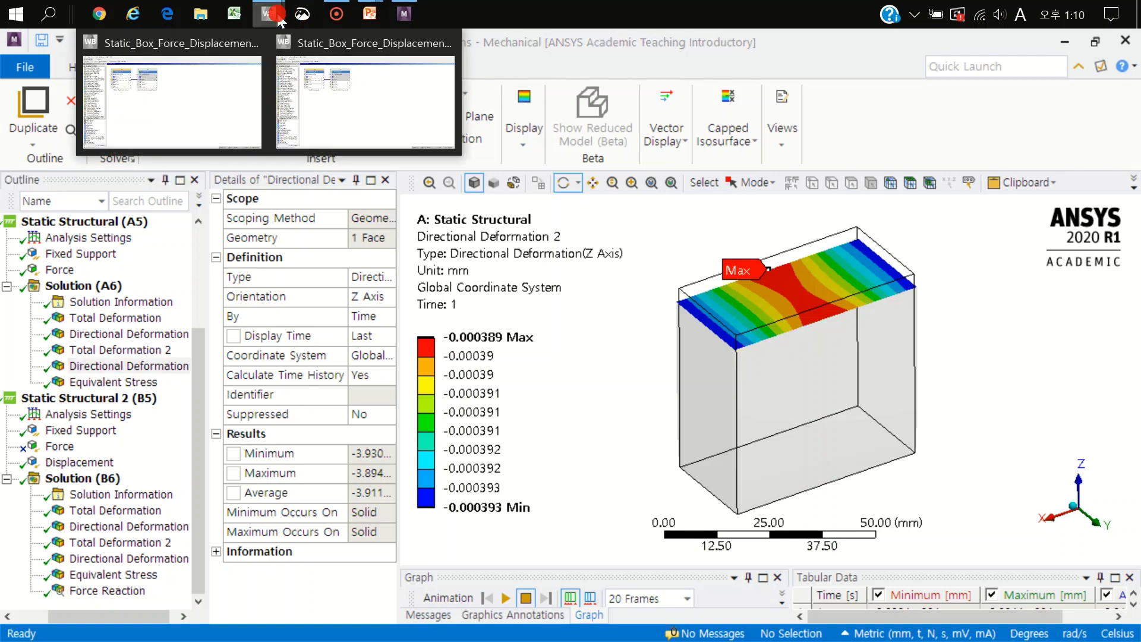
{"action": "left_click", "coordinate": [364, 110]}
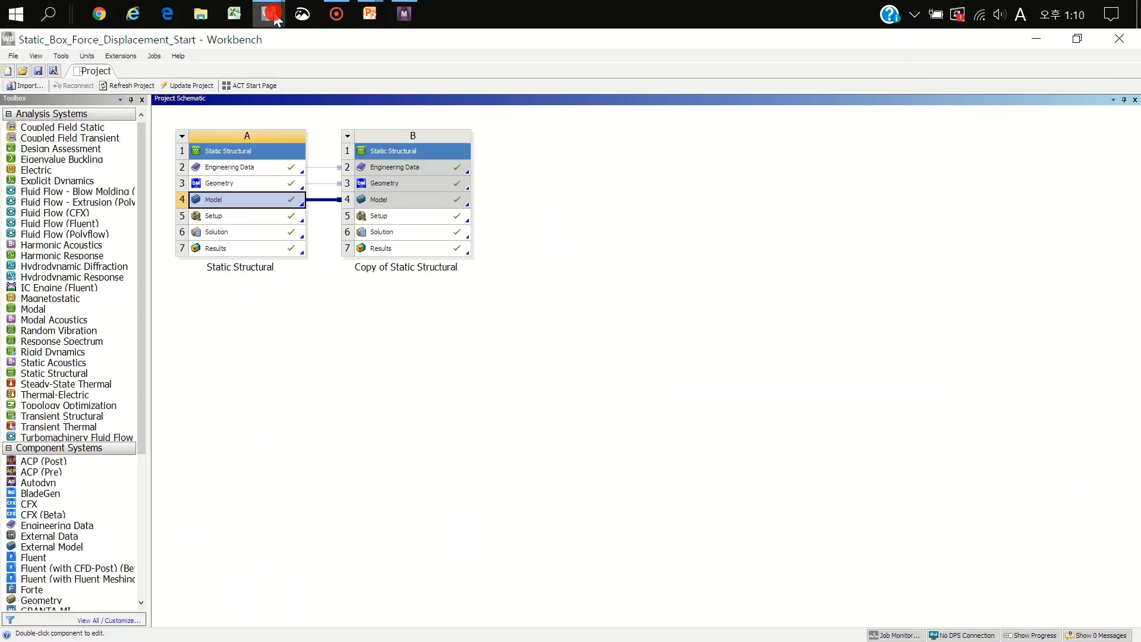
{"action": "left_click", "coordinate": [268, 14]}
{"action": "left_click", "coordinate": [185, 113]}
{"action": "left_click", "coordinate": [255, 338]}
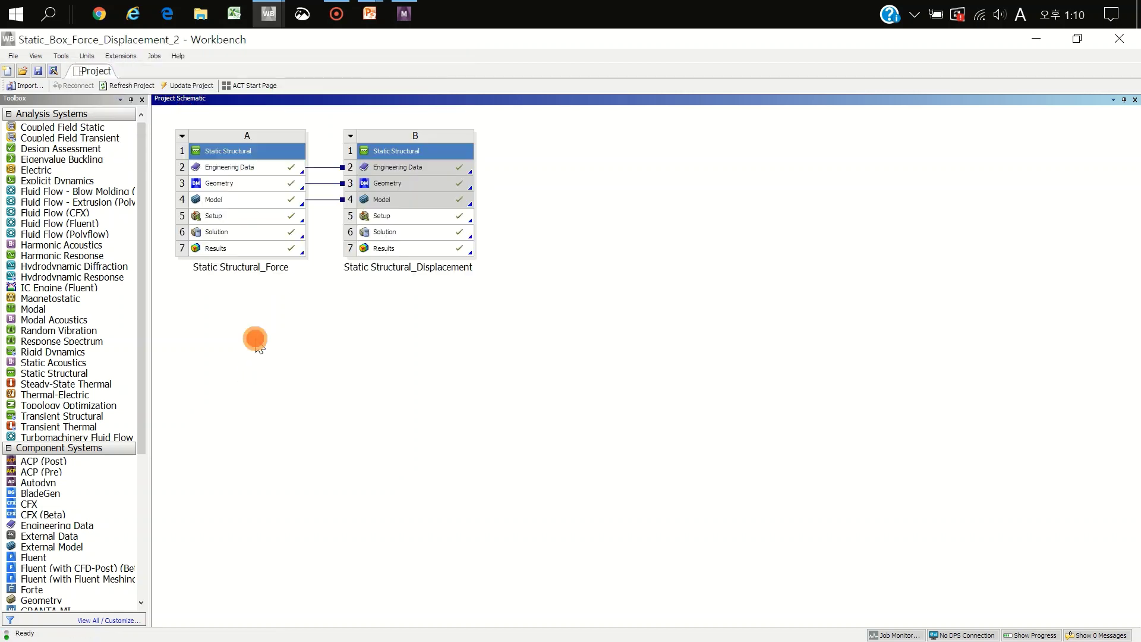
{"action": "left_click", "coordinate": [233, 200]}
{"action": "double_click", "coordinate": [233, 199]}
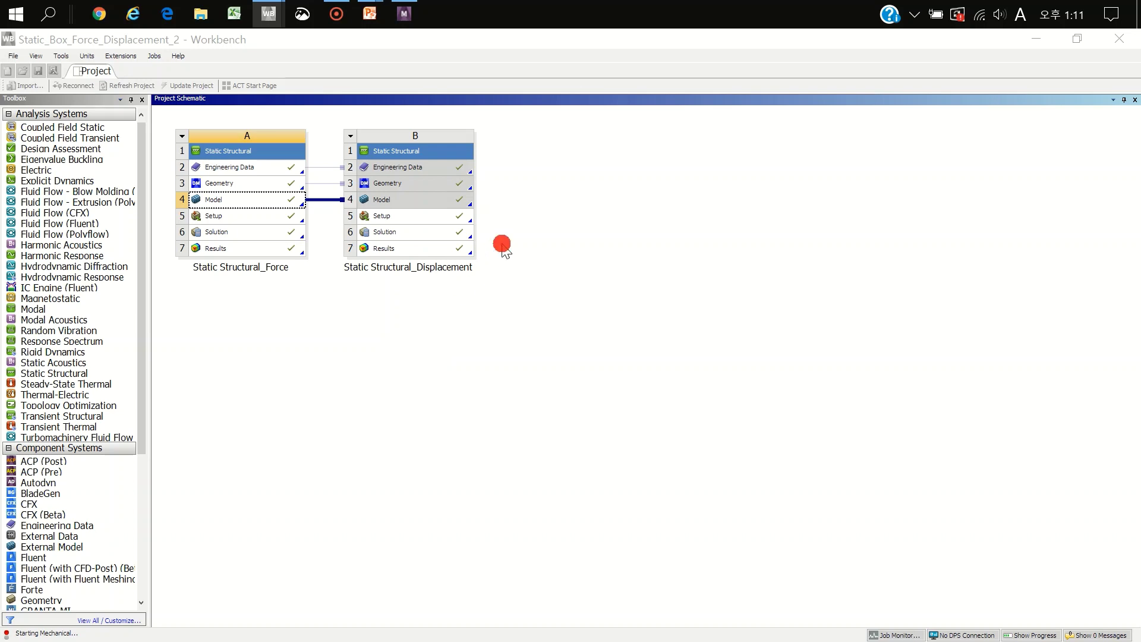
{"action": "left_click", "coordinate": [337, 13]}
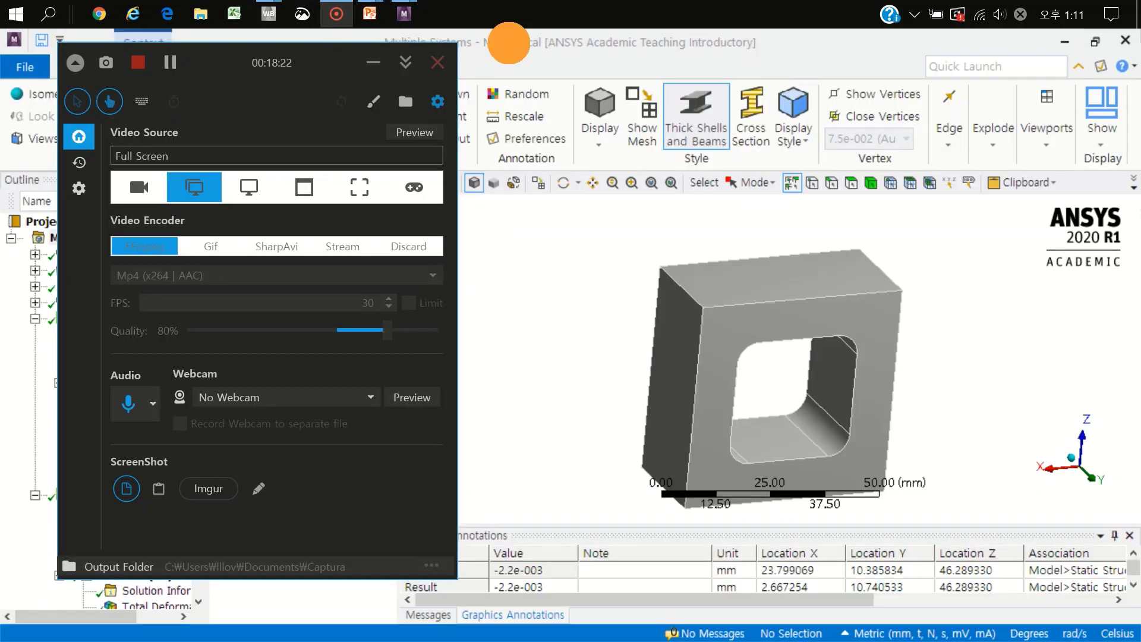
Step: Check the Solid body's bounding box dimensions: 50 × 25 × 50 mm
{"action": "left_click", "coordinate": [509, 41]}
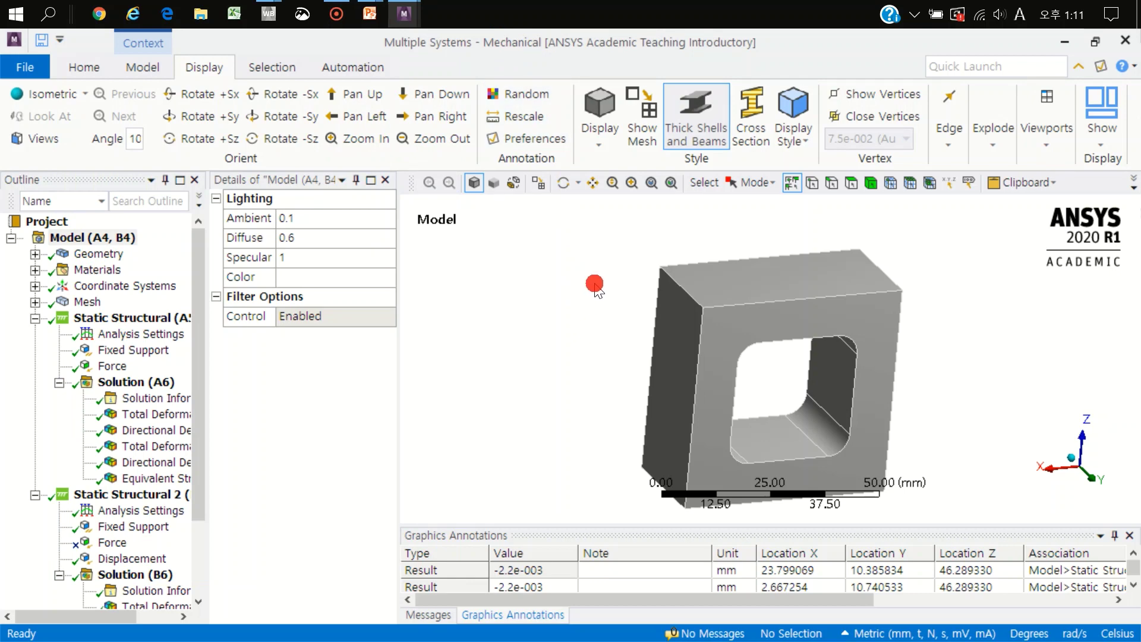
{"action": "mouse_move", "coordinate": [721, 306]}
{"action": "middle_mouse_down"}
{"action": "mouse_move", "coordinate": [797, 323]}
{"action": "mouse_move", "coordinate": [736, 276]}
{"action": "mouse_move", "coordinate": [705, 270]}
{"action": "mouse_move", "coordinate": [693, 288]}
{"action": "mouse_move", "coordinate": [844, 269]}
{"action": "middle_mouse_up"}
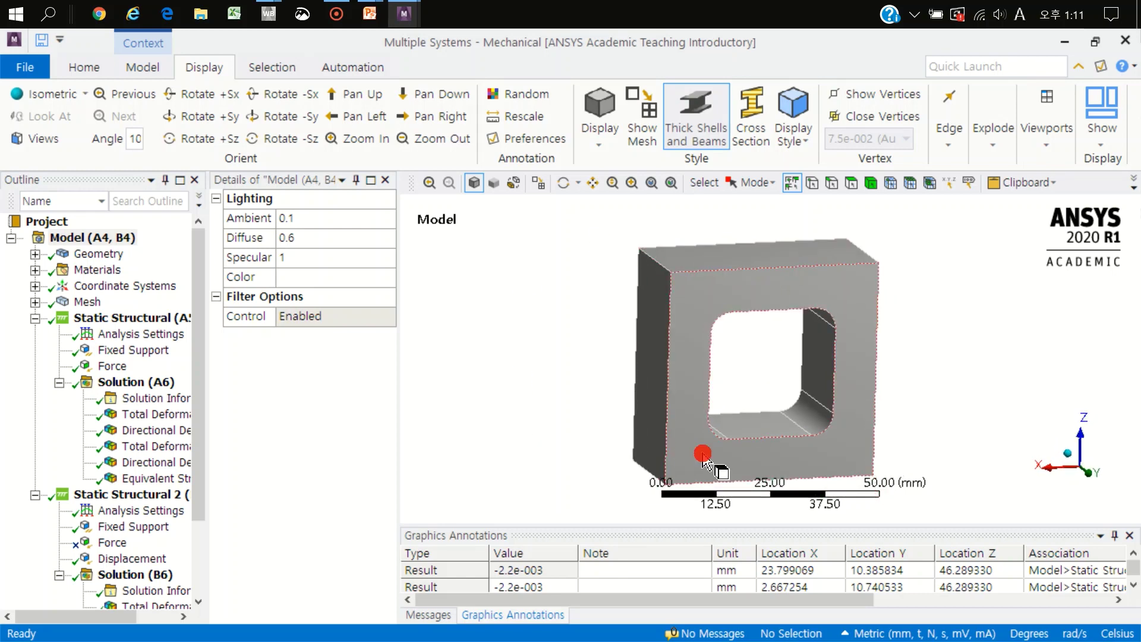
{"action": "middle_click_drag", "start_coordinate": [682, 382], "coordinate": [624, 340], "text": "ctrl"}
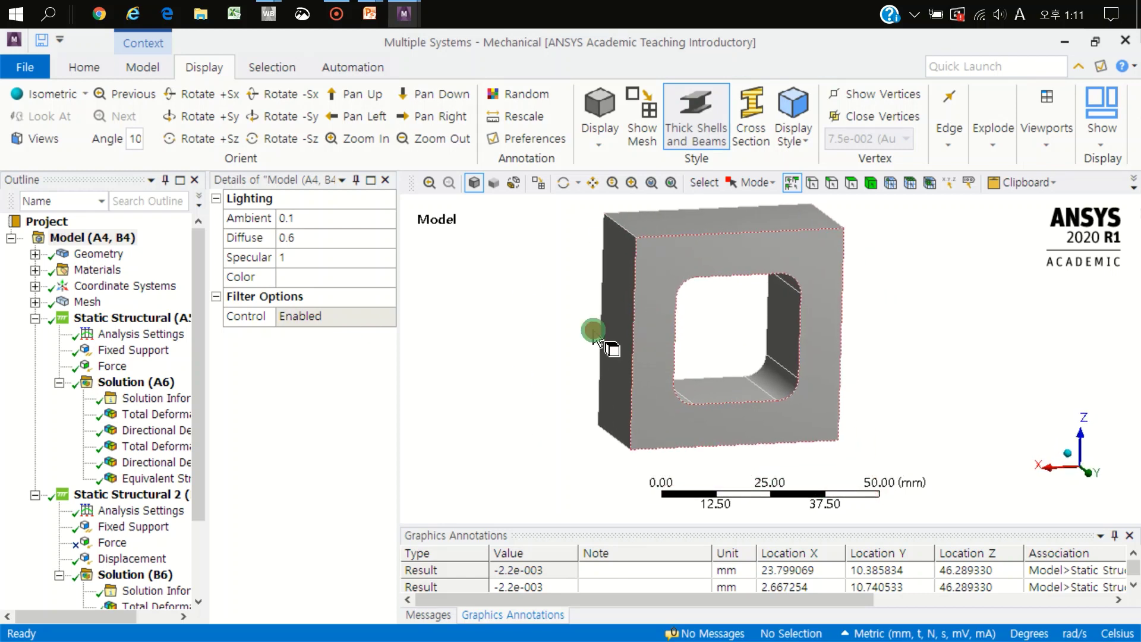
{"action": "left_click", "coordinate": [35, 254]}
{"action": "left_click", "coordinate": [111, 269]}
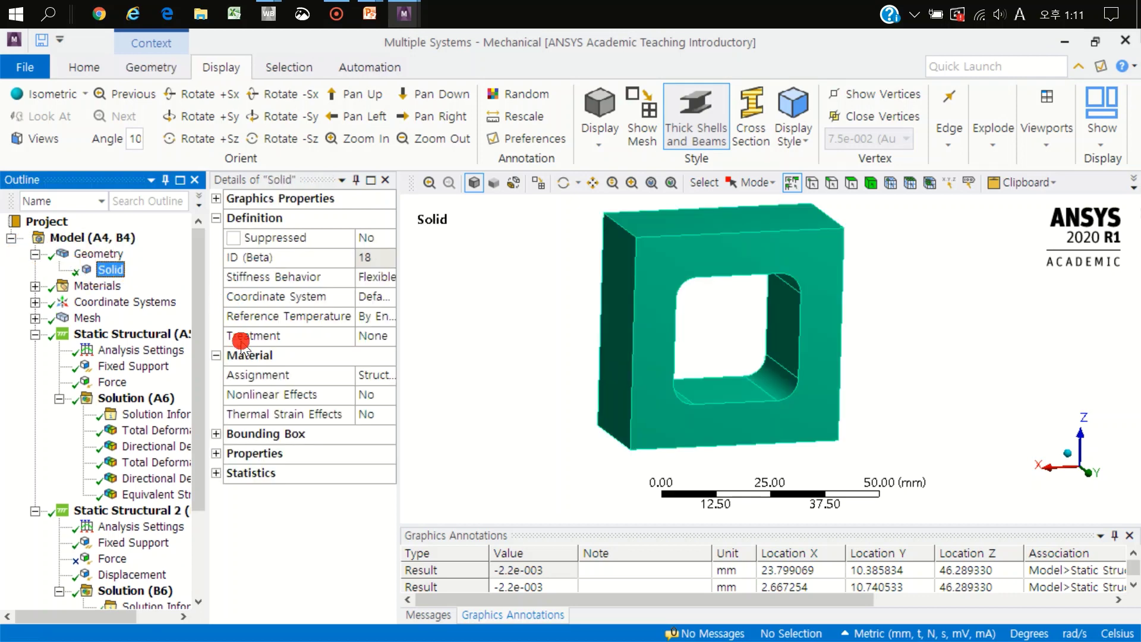
{"action": "left_click", "coordinate": [217, 434]}
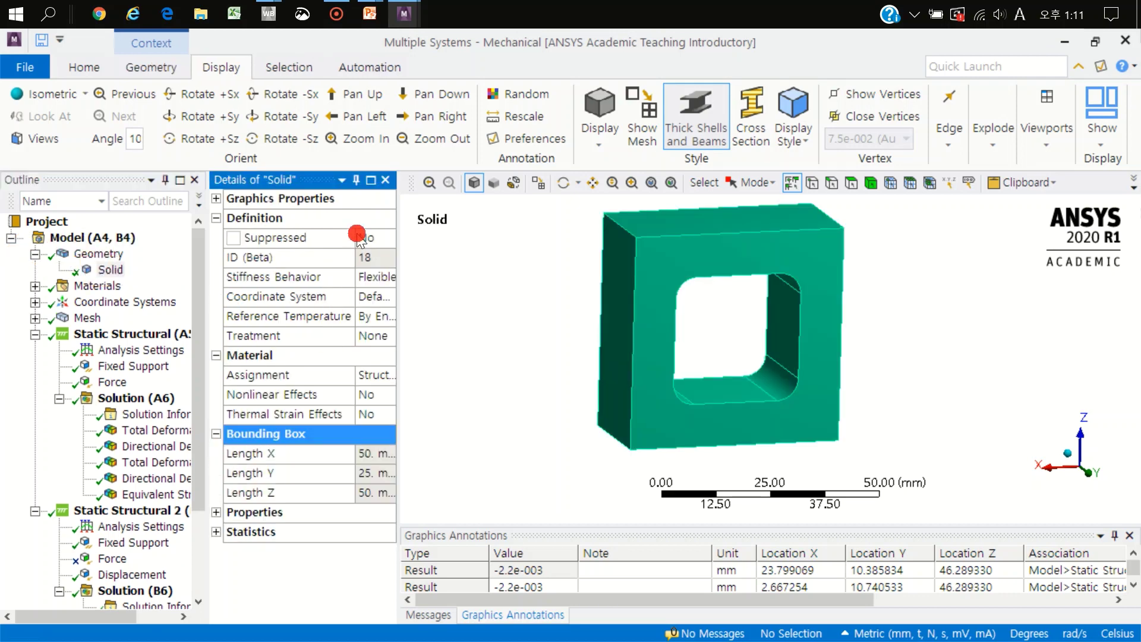
{"action": "left_click_drag", "start_coordinate": [354, 245], "coordinate": [325, 357]}
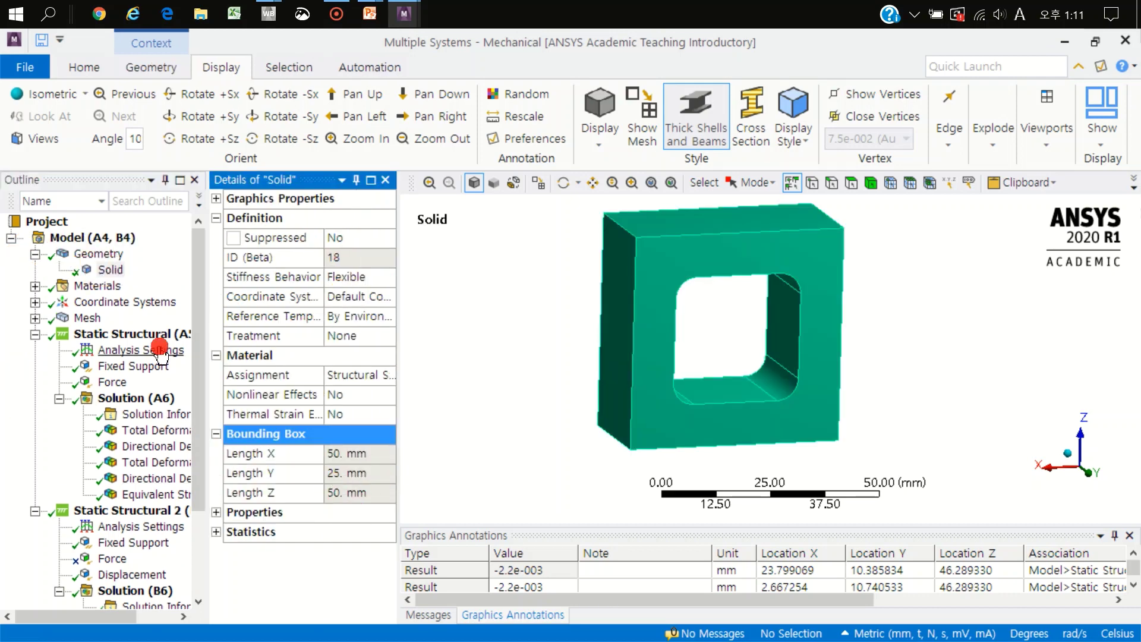
Step: Review the Fixed Support and 2000 N Force, then show Total Deformation peaking at 0.0022 mm
{"action": "left_click", "coordinate": [122, 333]}
{"action": "left_click", "coordinate": [128, 366]}
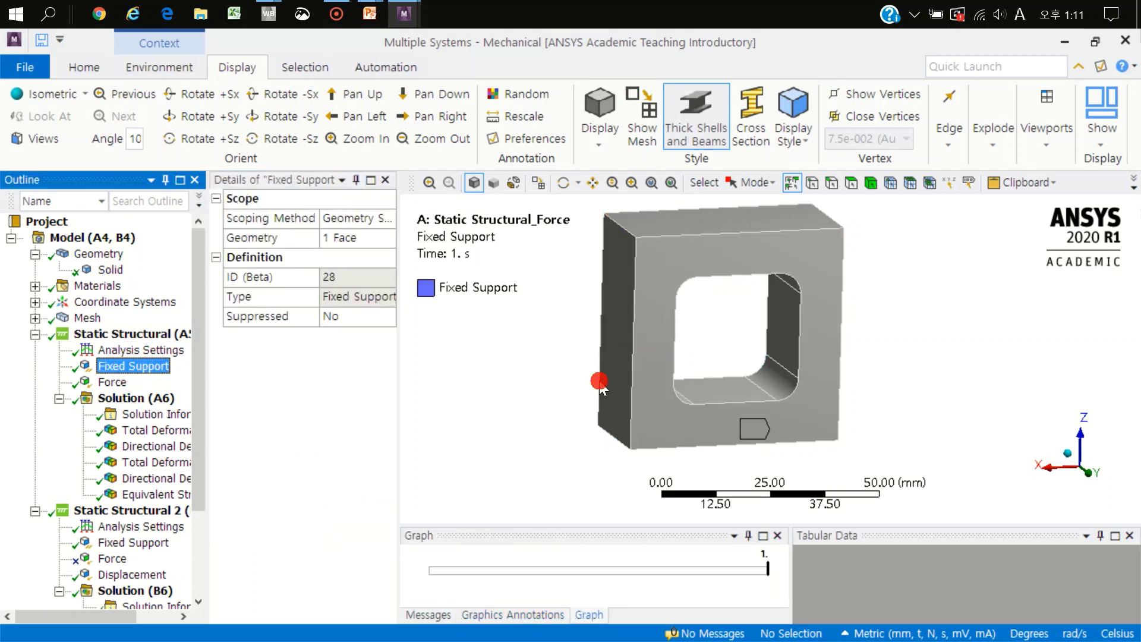
{"action": "mouse_move", "coordinate": [597, 381]}
{"action": "middle_mouse_down"}
{"action": "mouse_move", "coordinate": [633, 344]}
{"action": "mouse_move", "coordinate": [660, 246]}
{"action": "middle_mouse_up"}
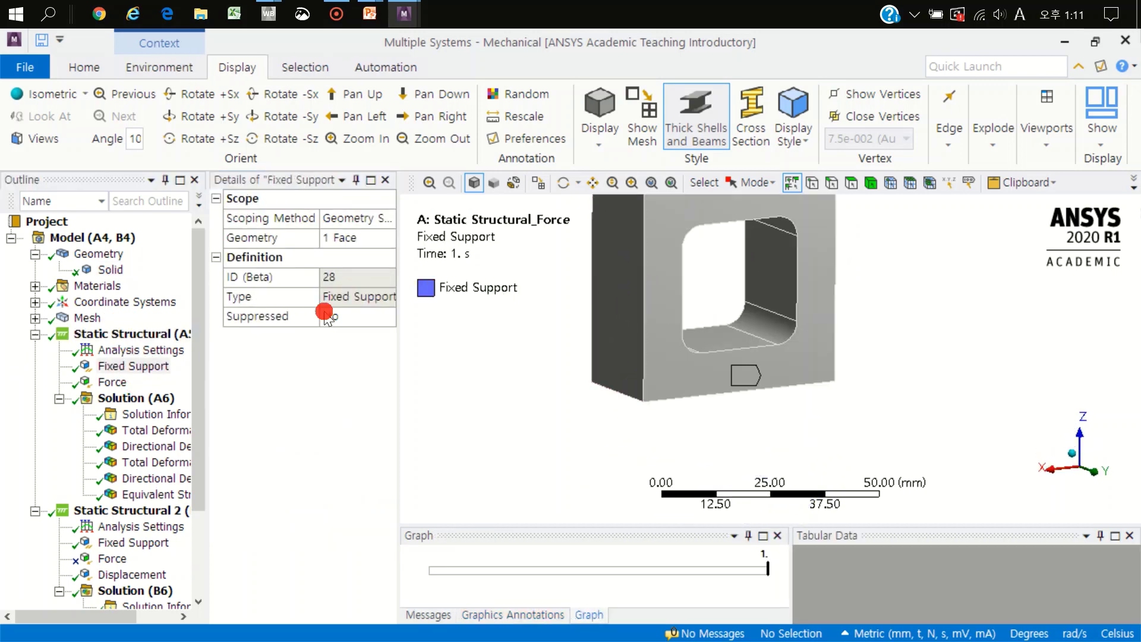
{"action": "left_click", "coordinate": [122, 381]}
{"action": "mouse_move", "coordinate": [754, 333]}
{"action": "middle_mouse_down"}
{"action": "mouse_move", "coordinate": [758, 387]}
{"action": "mouse_move", "coordinate": [757, 377]}
{"action": "middle_mouse_up"}
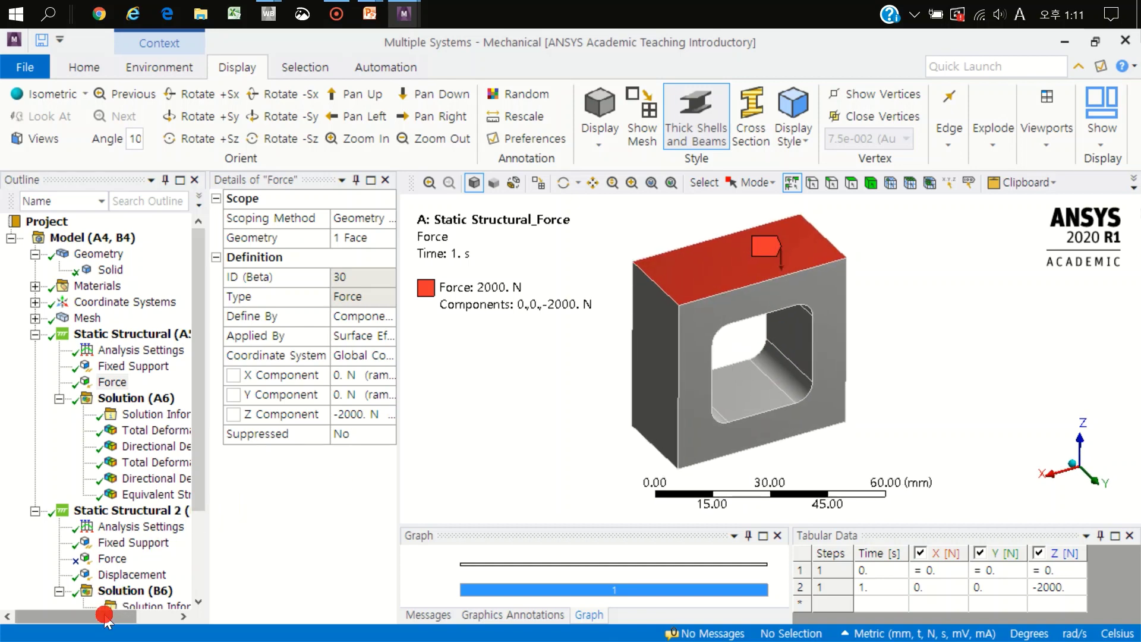
{"action": "left_click_drag", "start_coordinate": [107, 616], "coordinate": [138, 585]}
{"action": "left_click", "coordinate": [145, 430]}
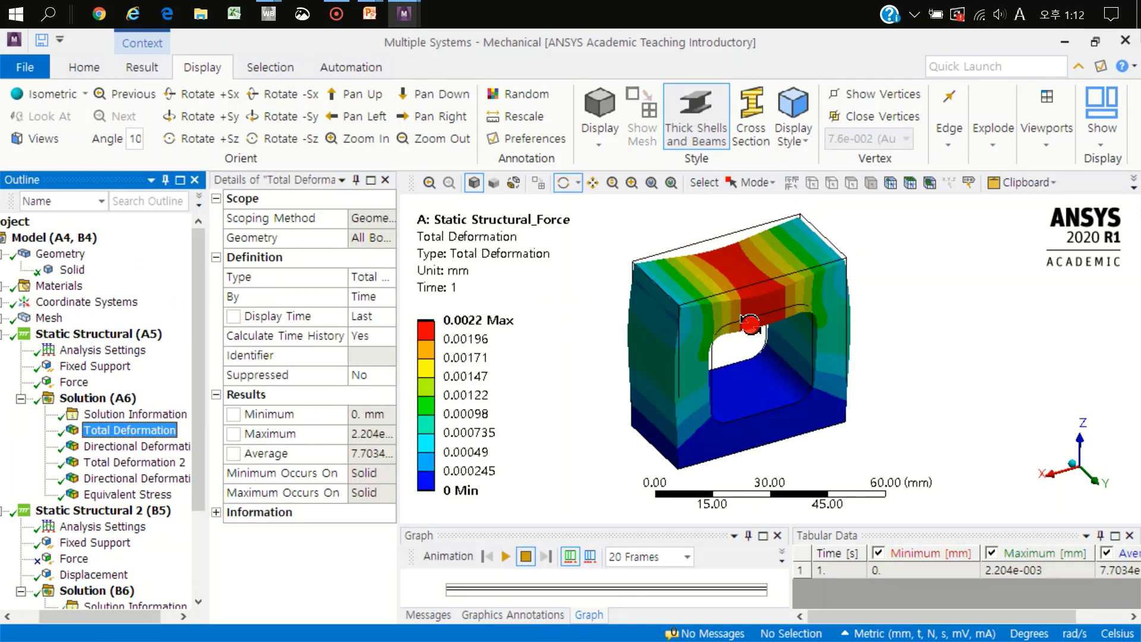
Step: Review the force case's Directional Deformation, Total Deformation 2 and Directional Deformation 2 results, keeping the legend minimum automatic
{"action": "middle_click_drag", "start_coordinate": [767, 342], "coordinate": [799, 404]}
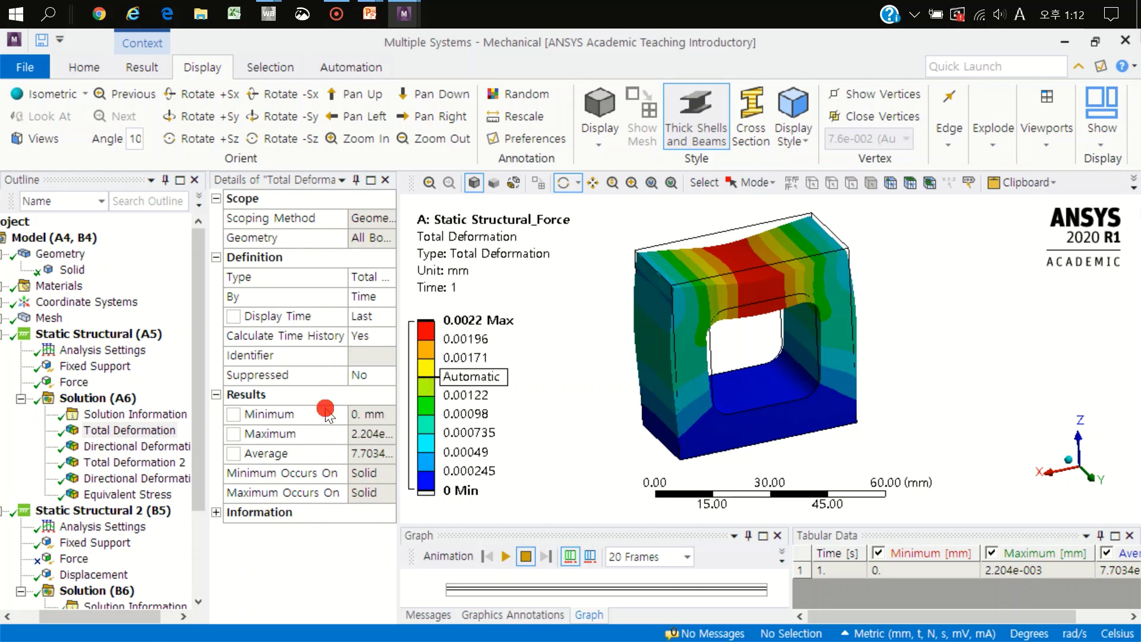
{"action": "left_click", "coordinate": [152, 447]}
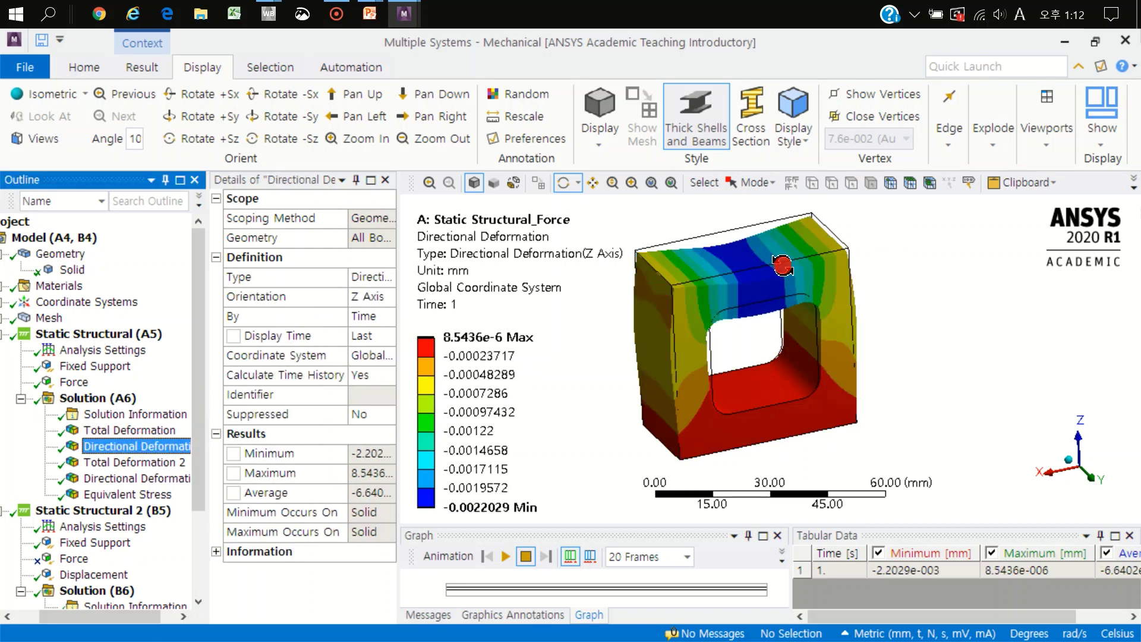
{"action": "left_click", "coordinate": [465, 509]}
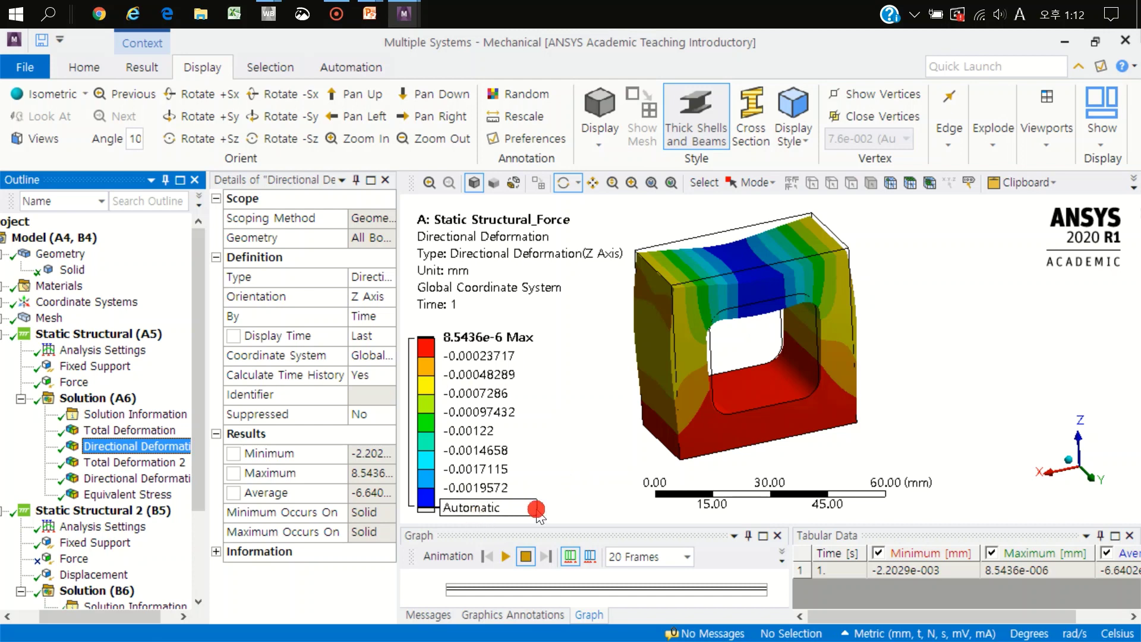
{"action": "left_click", "coordinate": [863, 236]}
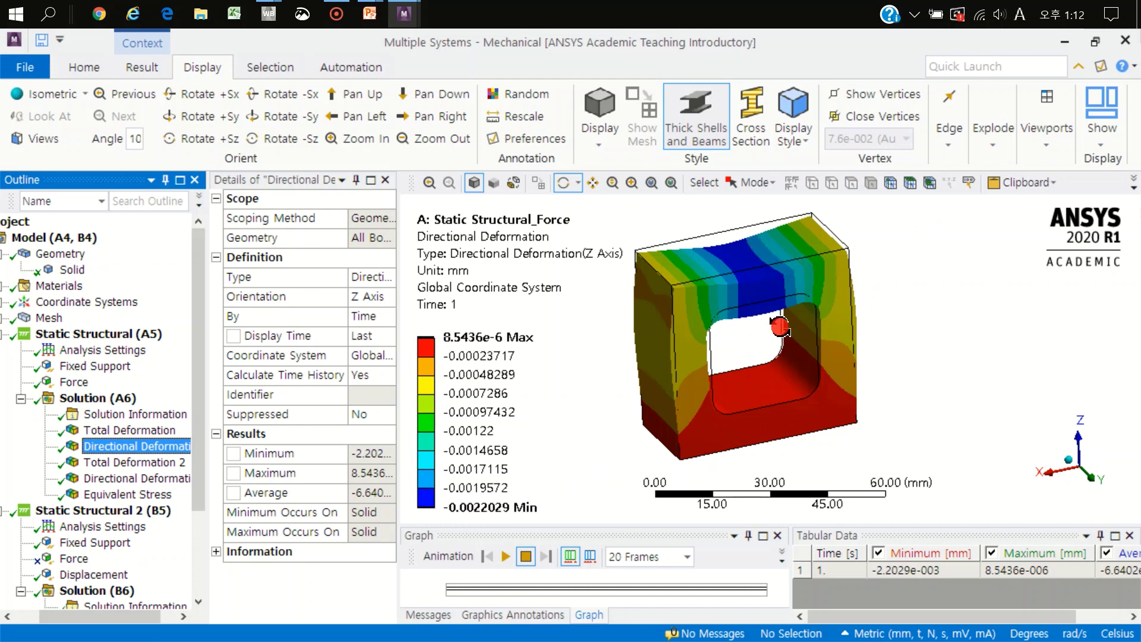
{"action": "left_click", "coordinate": [134, 461]}
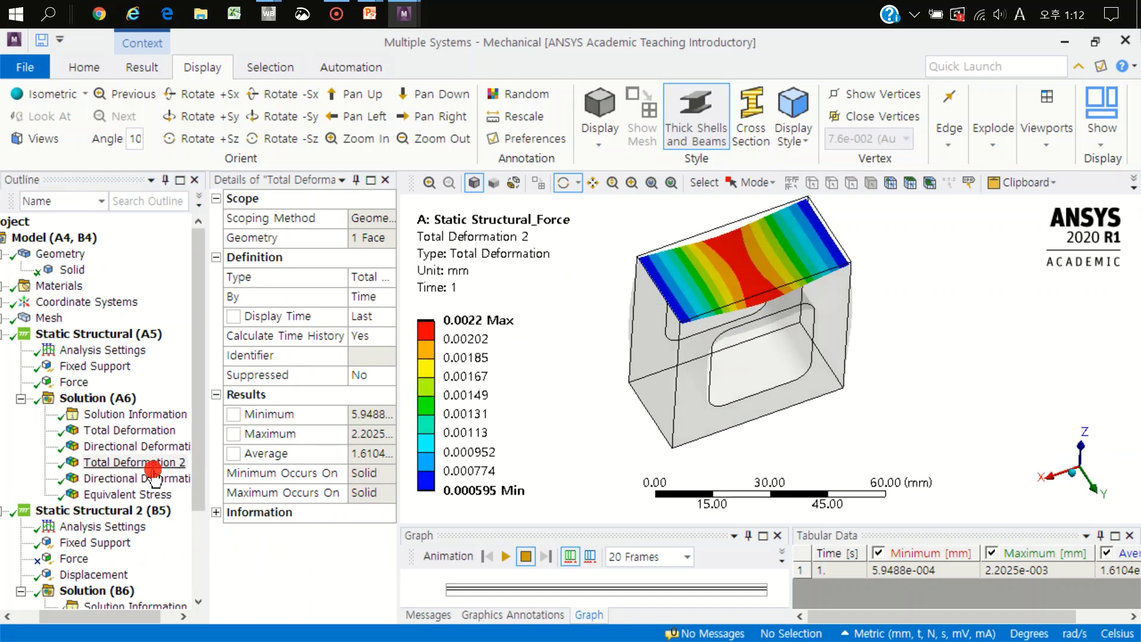
{"action": "left_click", "coordinate": [152, 476]}
Step: Show the force case's Equivalent Stress (0.085–12.3 MPa) on the zoomed-out block from an oblique angle
{"action": "left_click", "coordinate": [141, 494]}
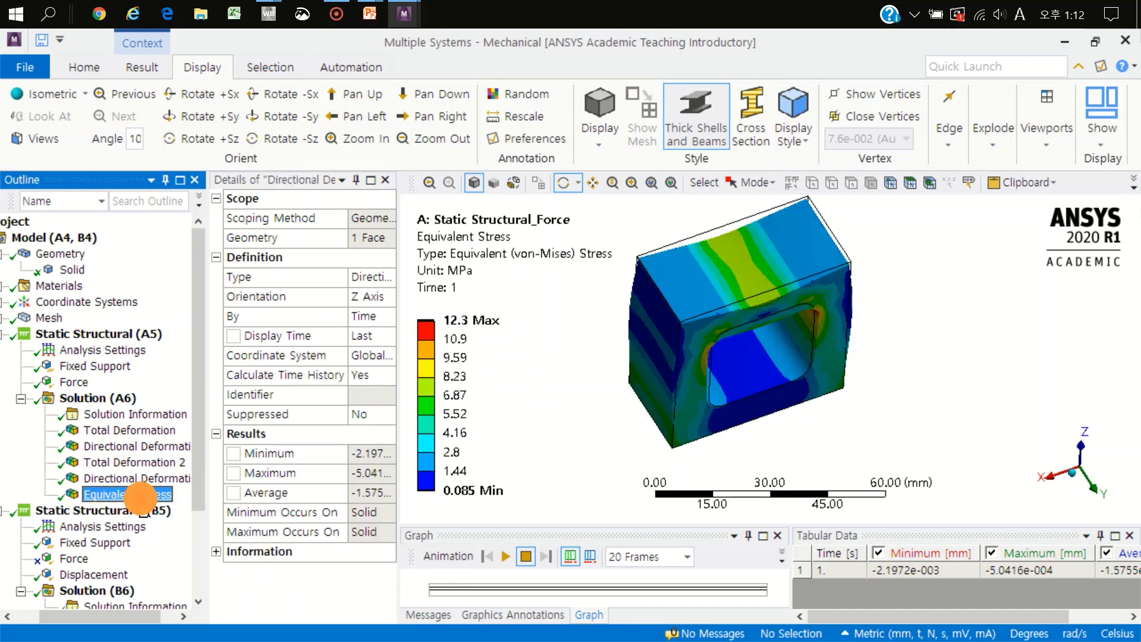
{"action": "middle_click_drag", "start_coordinate": [835, 334], "coordinate": [811, 284]}
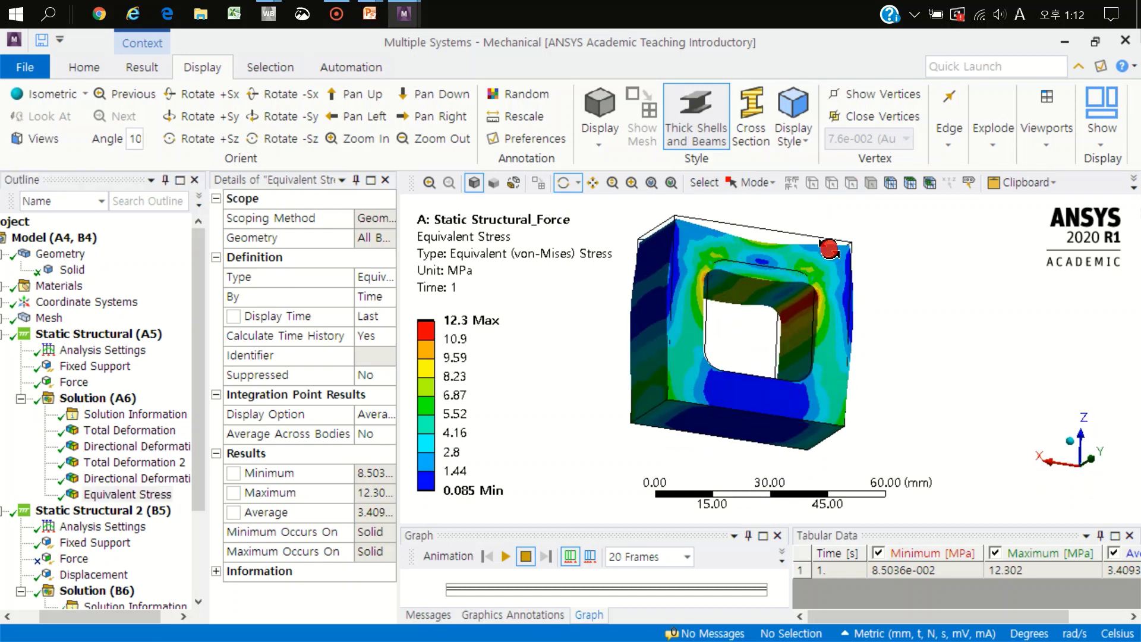
{"action": "scroll", "coordinate": [767, 321], "scroll_direction": "up", "scroll_amount": 10}
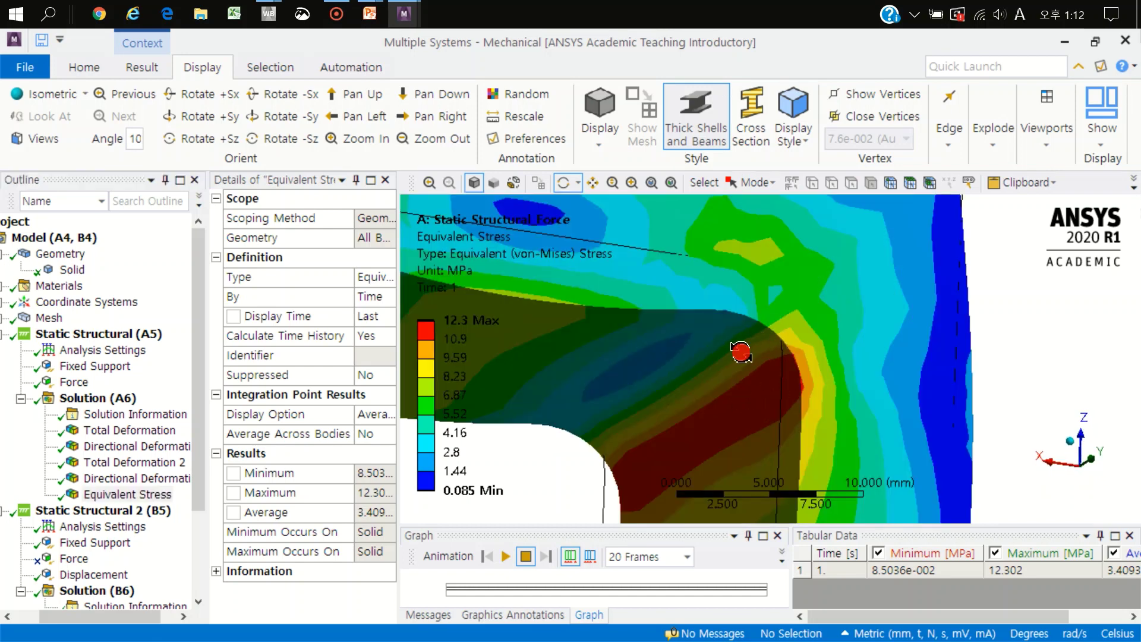
{"action": "scroll", "coordinate": [793, 384], "scroll_direction": "down", "scroll_amount": 5}
{"action": "left_click_drag", "start_coordinate": [682, 369], "coordinate": [635, 327]}
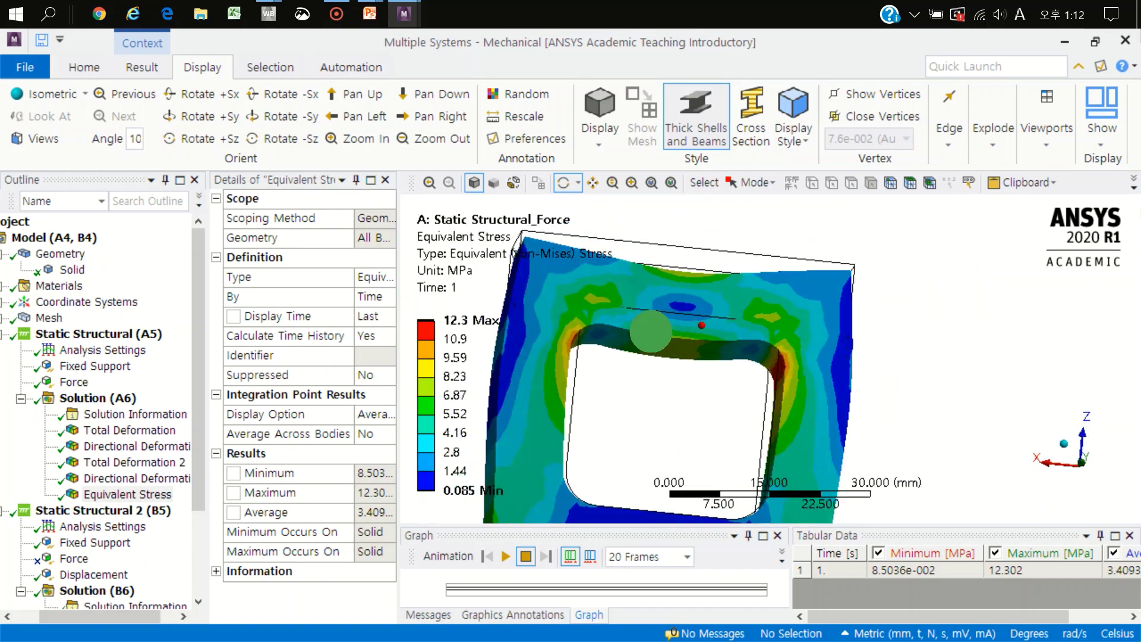
{"action": "scroll", "coordinate": [772, 357], "scroll_direction": "down", "scroll_amount": 3}
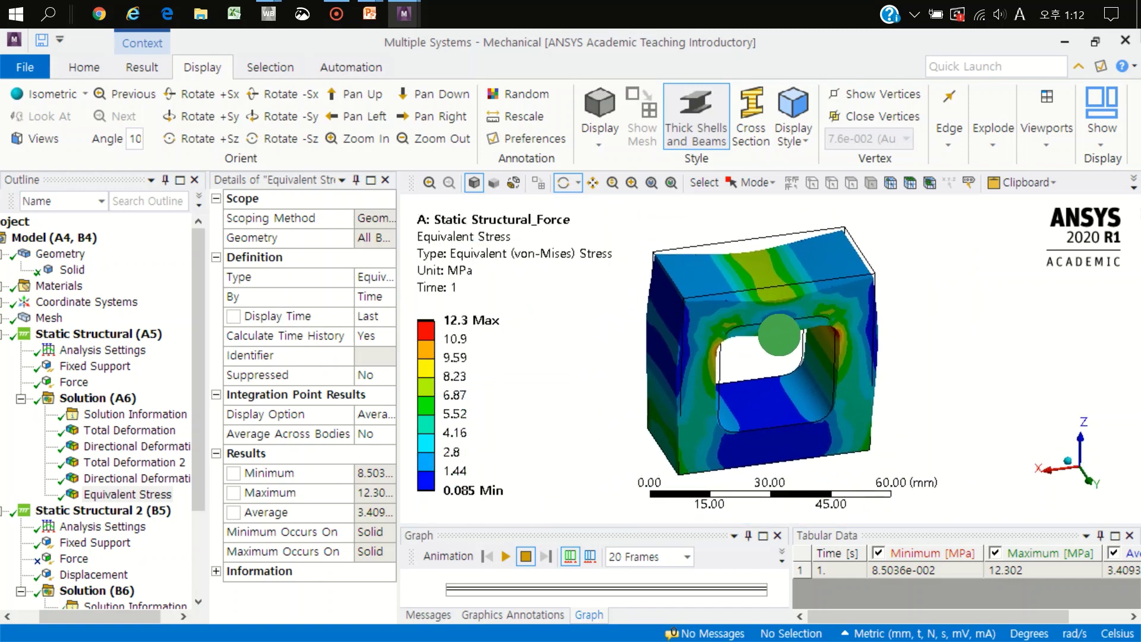
{"action": "left_click_drag", "start_coordinate": [853, 344], "coordinate": [759, 342]}
{"action": "scroll", "coordinate": [199, 392], "scroll_direction": "down", "scroll_amount": 1}
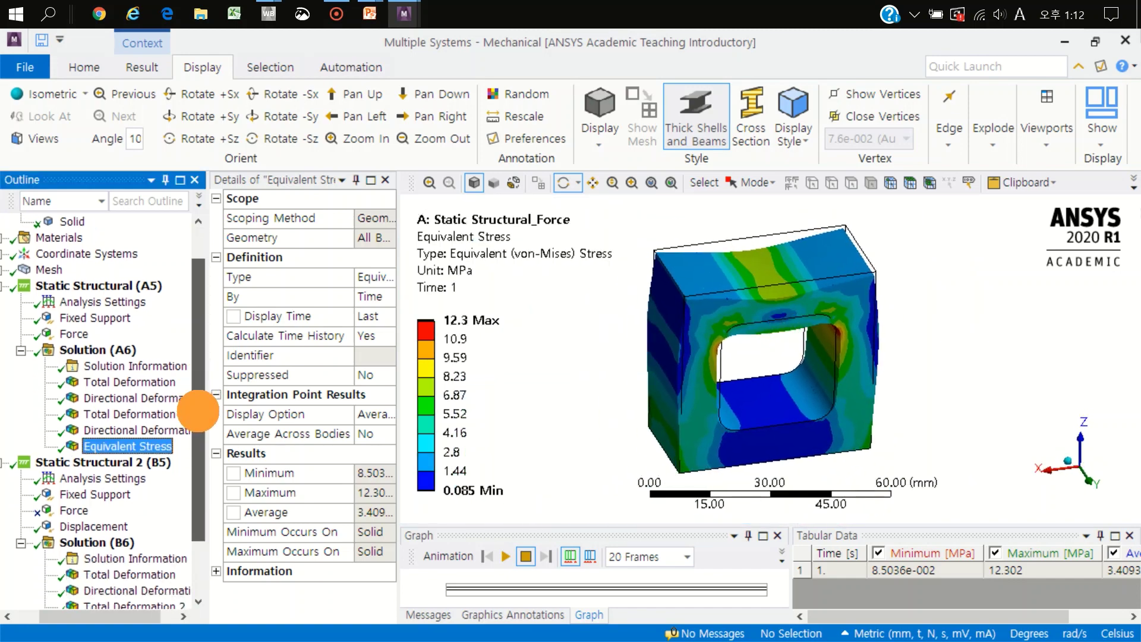
{"action": "left_click", "coordinate": [176, 443]}
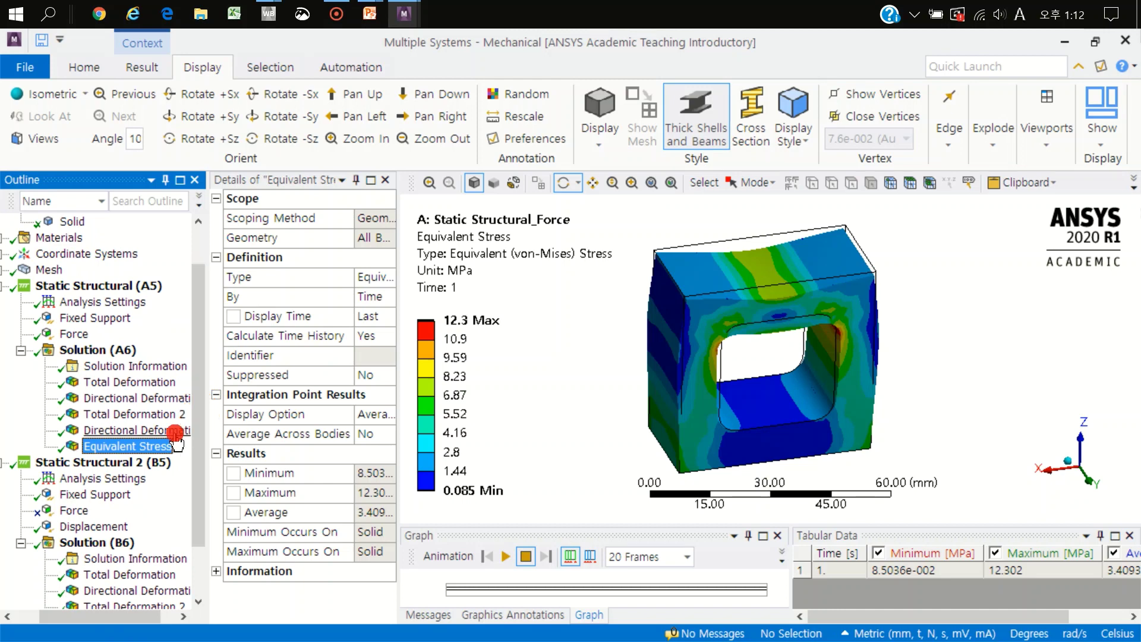
Step: Inspect the second analysis's Fixed Support and Displacement, comparing with the force case's Total Deformation 2
{"action": "left_click", "coordinate": [105, 495]}
{"action": "middle_click_drag", "start_coordinate": [743, 285], "coordinate": [687, 252]}
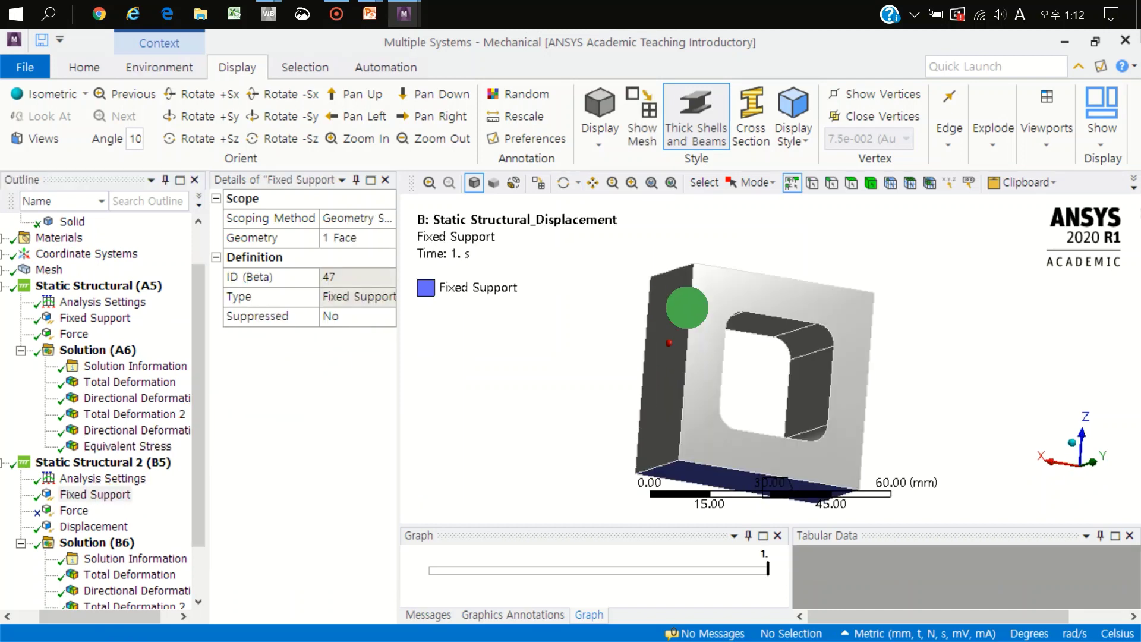
{"action": "left_click", "coordinate": [98, 526]}
{"action": "middle_click_drag", "start_coordinate": [779, 303], "coordinate": [753, 326]}
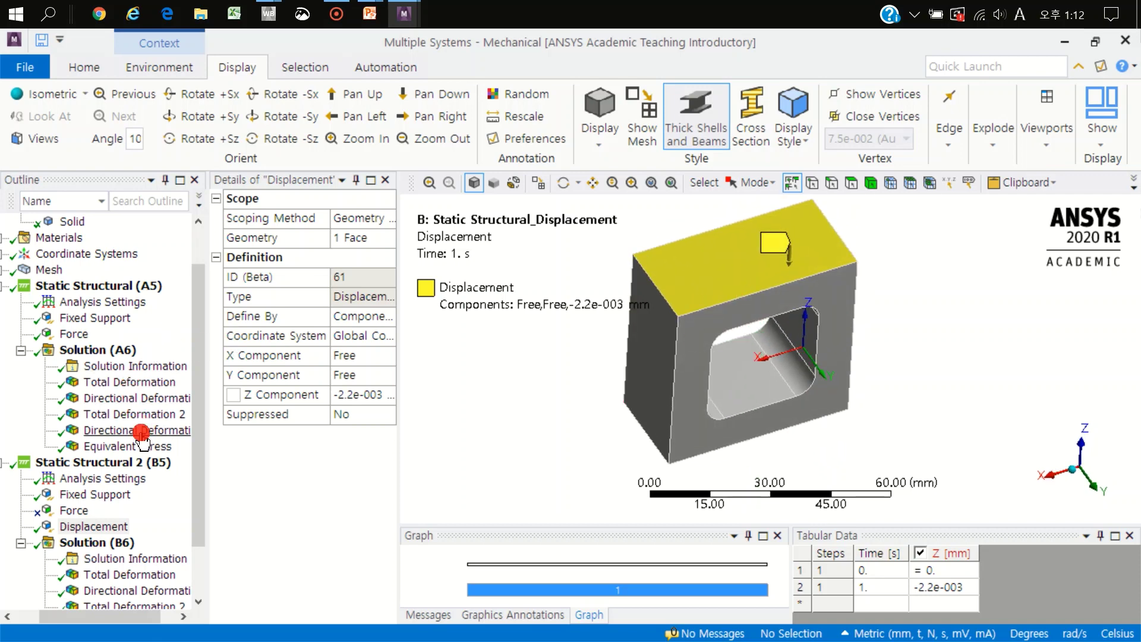
{"action": "left_click", "coordinate": [140, 413]}
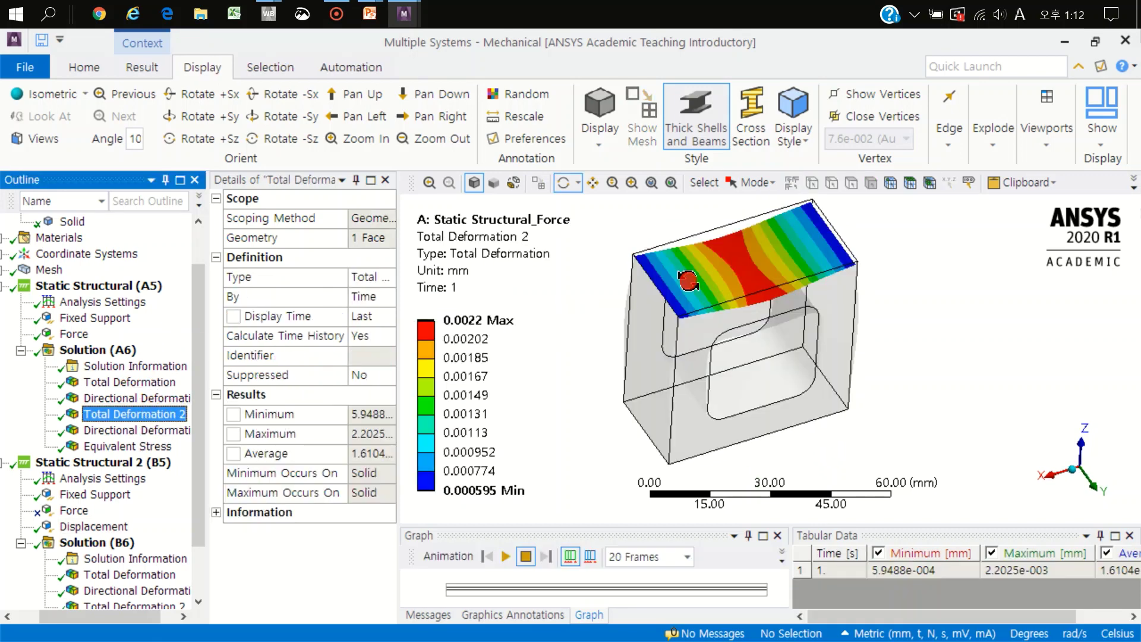
{"action": "left_click_drag", "start_coordinate": [688, 281], "coordinate": [797, 343]}
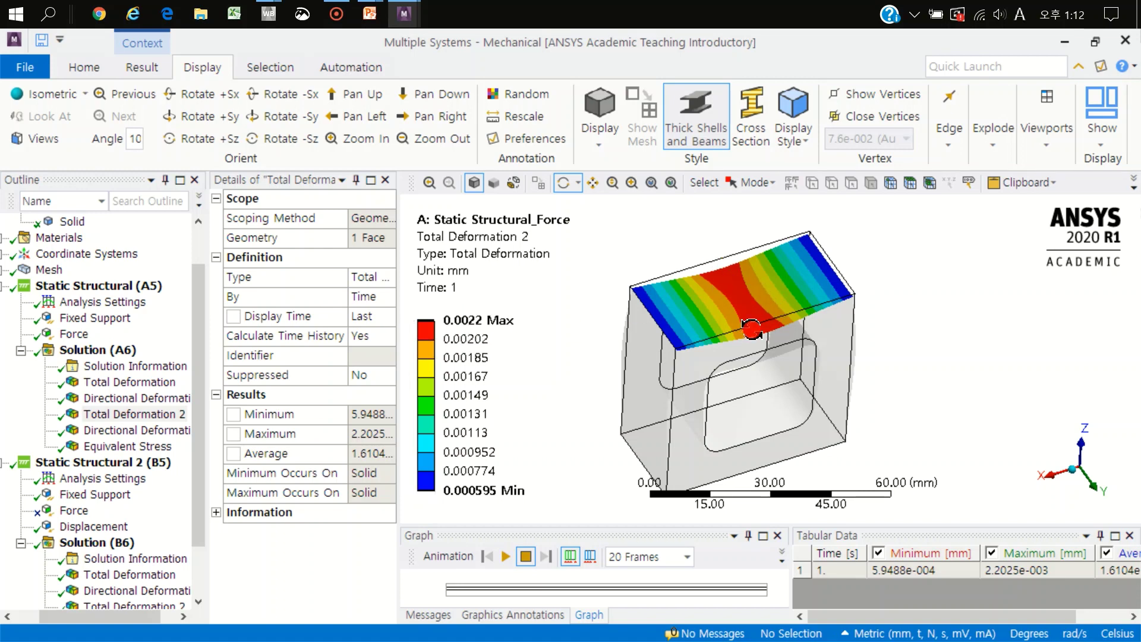
{"action": "mouse_move", "coordinate": [468, 356]}
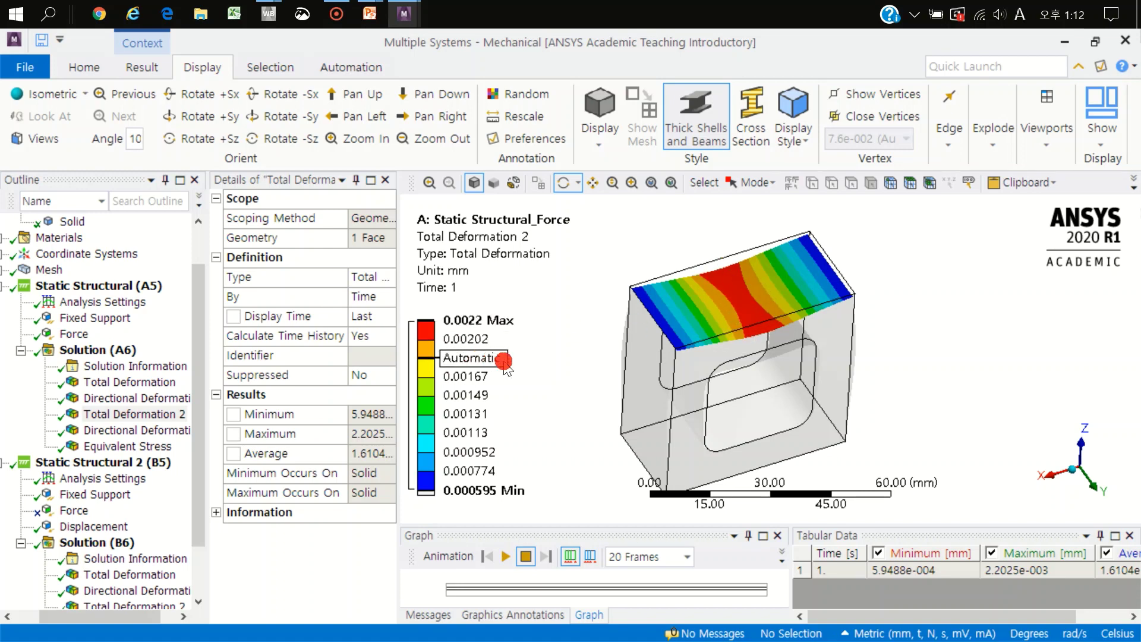
Step: Bring back the second analysis's top-face Displacement of Z = -2.2e-003 mm
{"action": "left_click", "coordinate": [92, 526]}
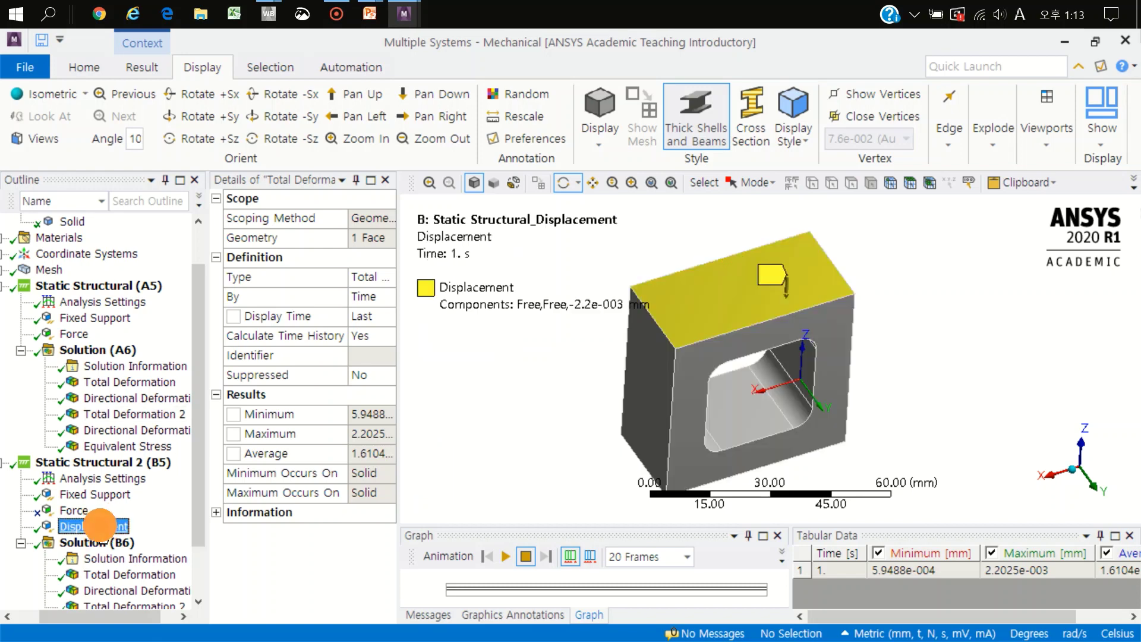
{"action": "middle_click_drag", "start_coordinate": [683, 394], "coordinate": [750, 330]}
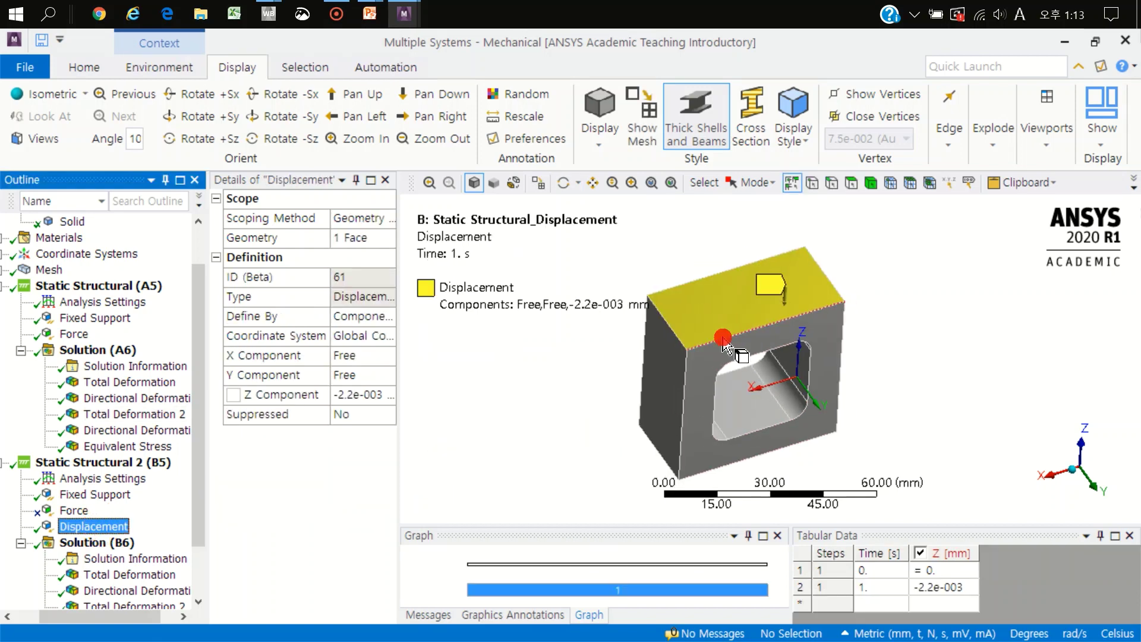
{"action": "left_click", "coordinate": [194, 442]}
{"action": "left_click_drag", "start_coordinate": [195, 448], "coordinate": [198, 502]}
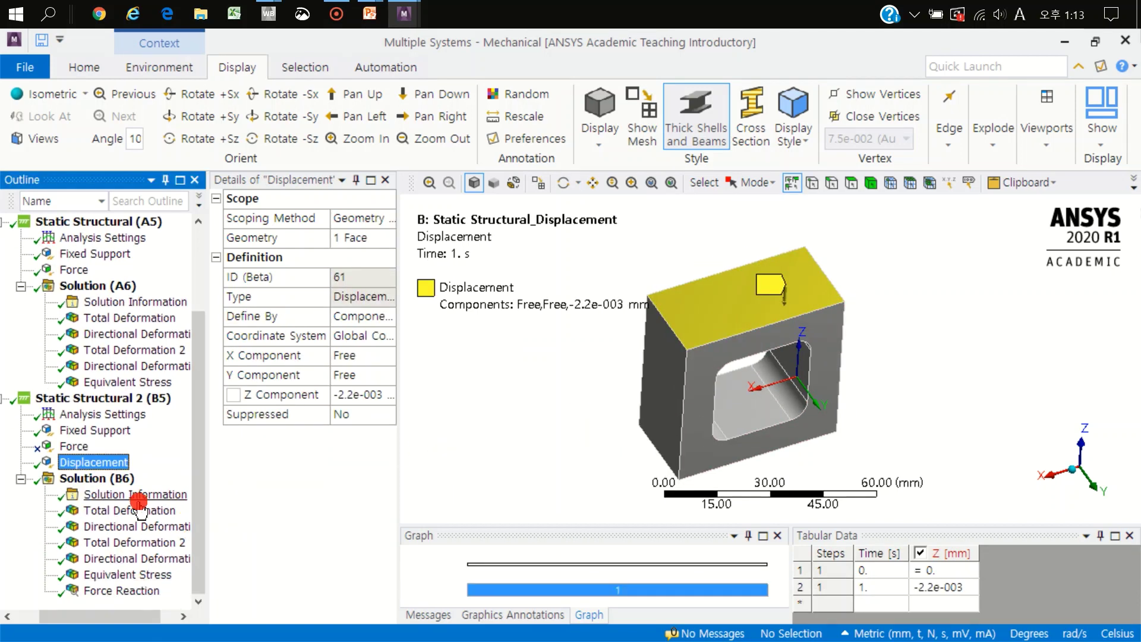
Step: Step through the displacement case's Total, Z Directional, Total 2 and Directional 2 deformation results
{"action": "left_click", "coordinate": [138, 511]}
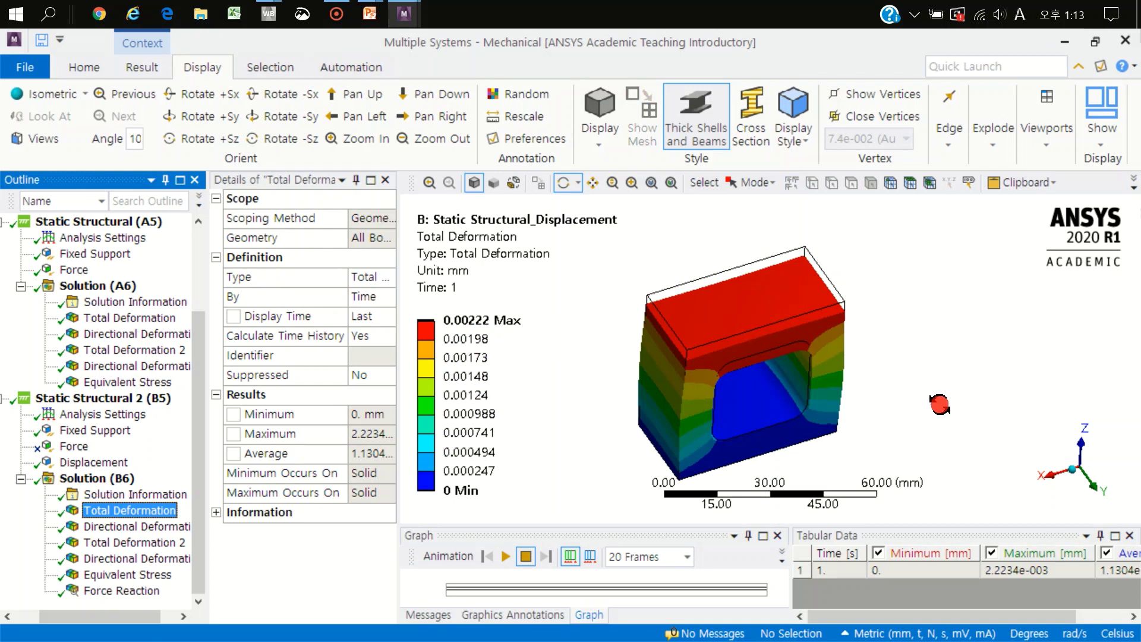
{"action": "left_click", "coordinate": [1079, 487]}
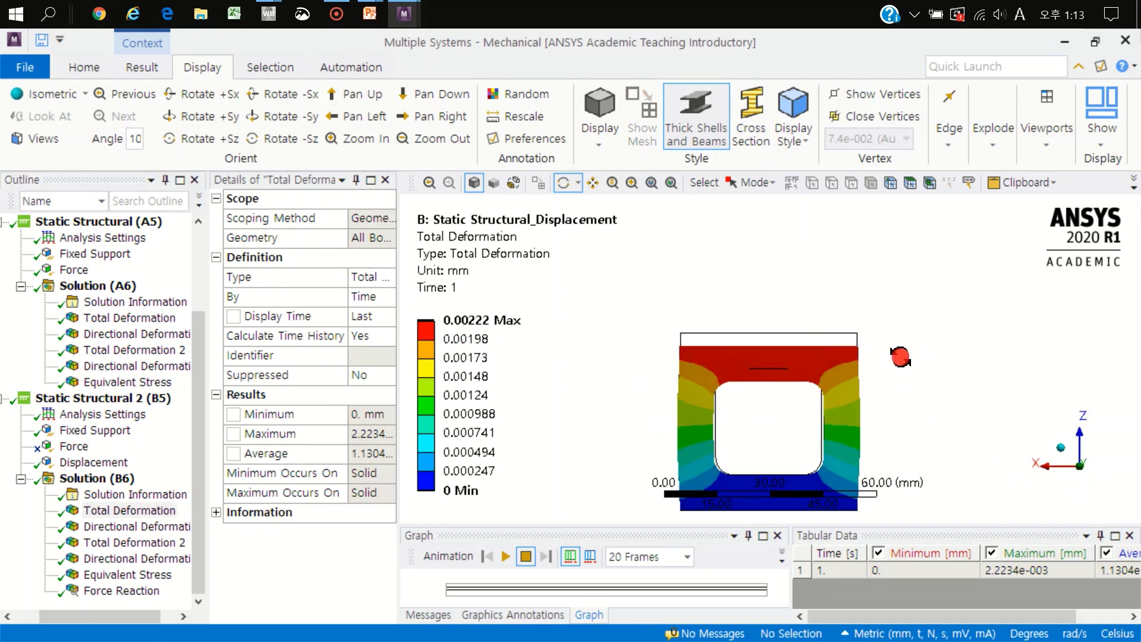
{"action": "scroll", "coordinate": [900, 357], "scroll_direction": "up", "scroll_amount": 2}
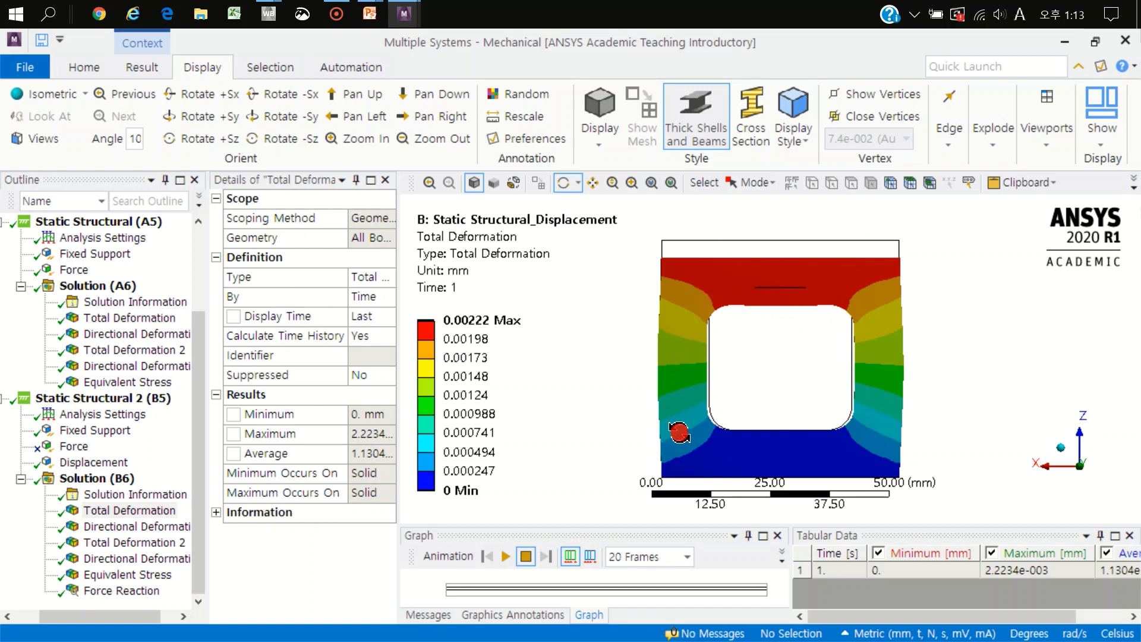
{"action": "left_click", "coordinate": [135, 528]}
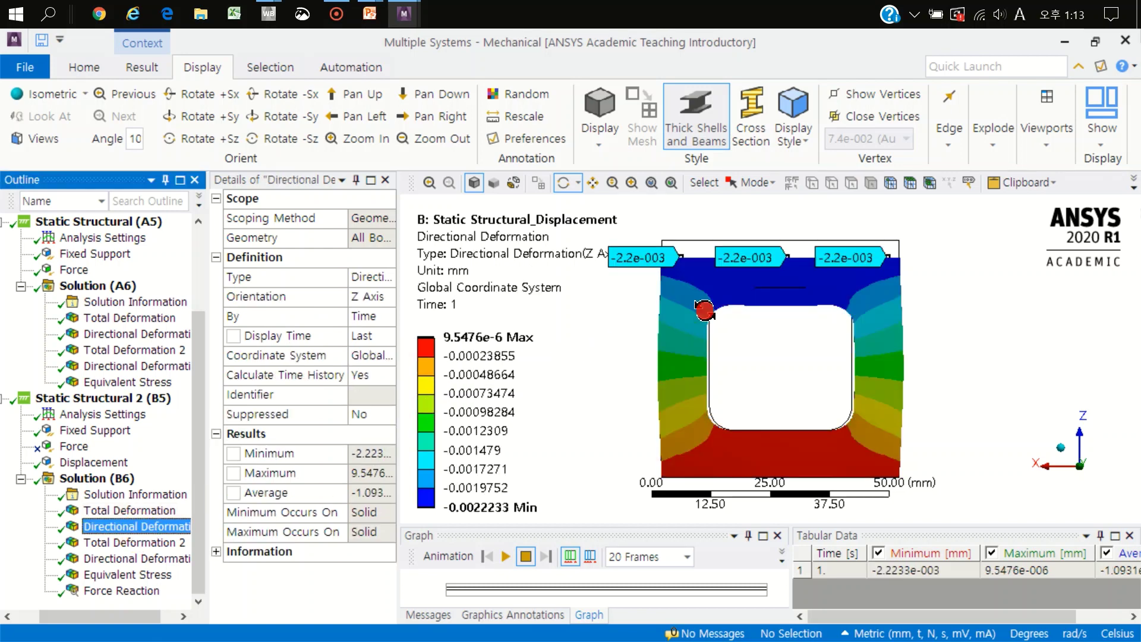
{"action": "left_click_drag", "start_coordinate": [771, 306], "coordinate": [698, 282]}
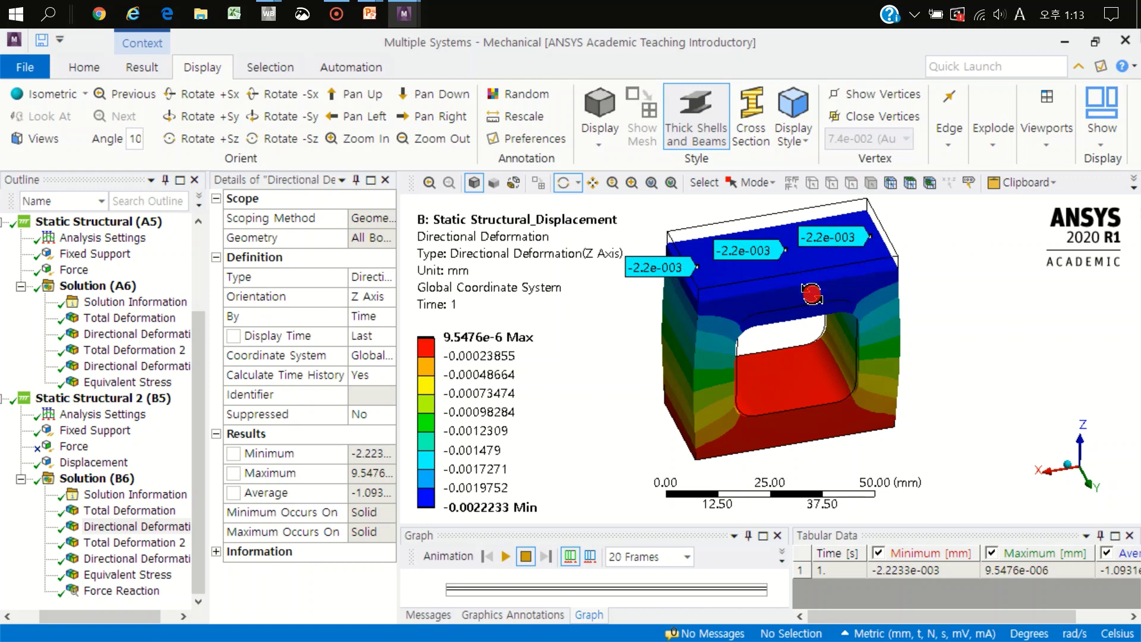
{"action": "left_click", "coordinate": [117, 542]}
{"action": "left_click", "coordinate": [117, 542]}
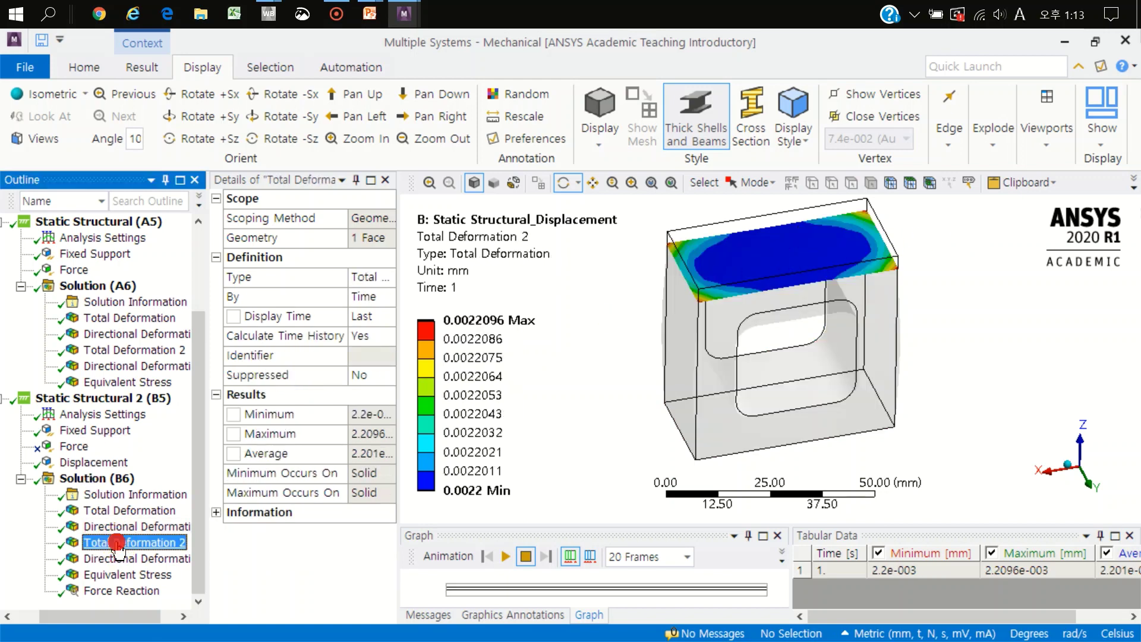
{"action": "left_click_drag", "start_coordinate": [712, 302], "coordinate": [721, 344]}
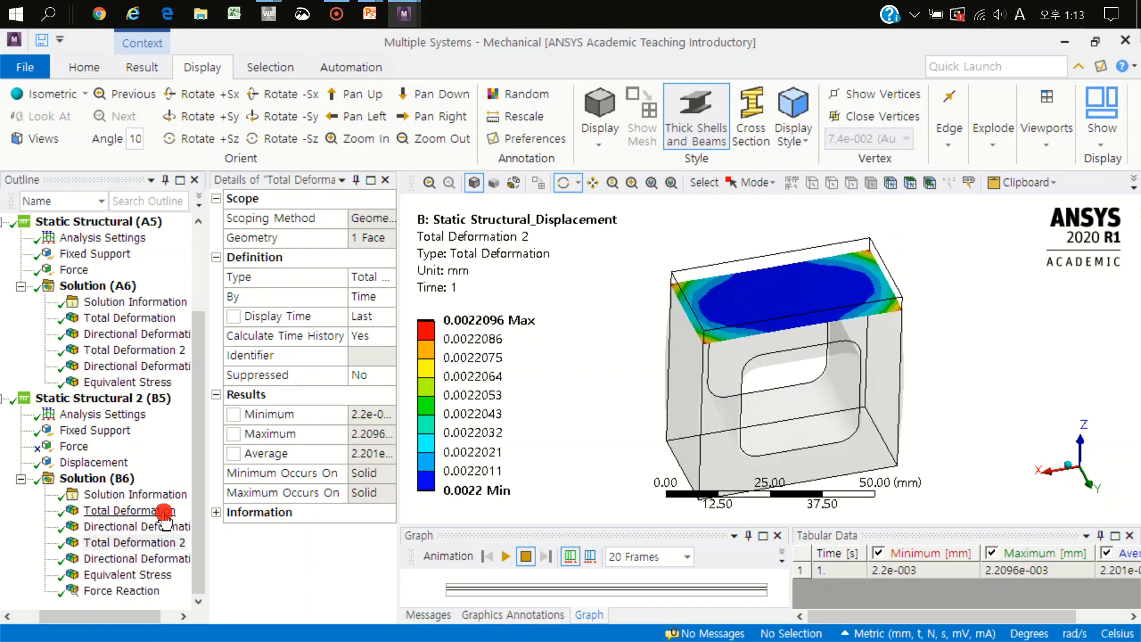
{"action": "left_click", "coordinate": [142, 560]}
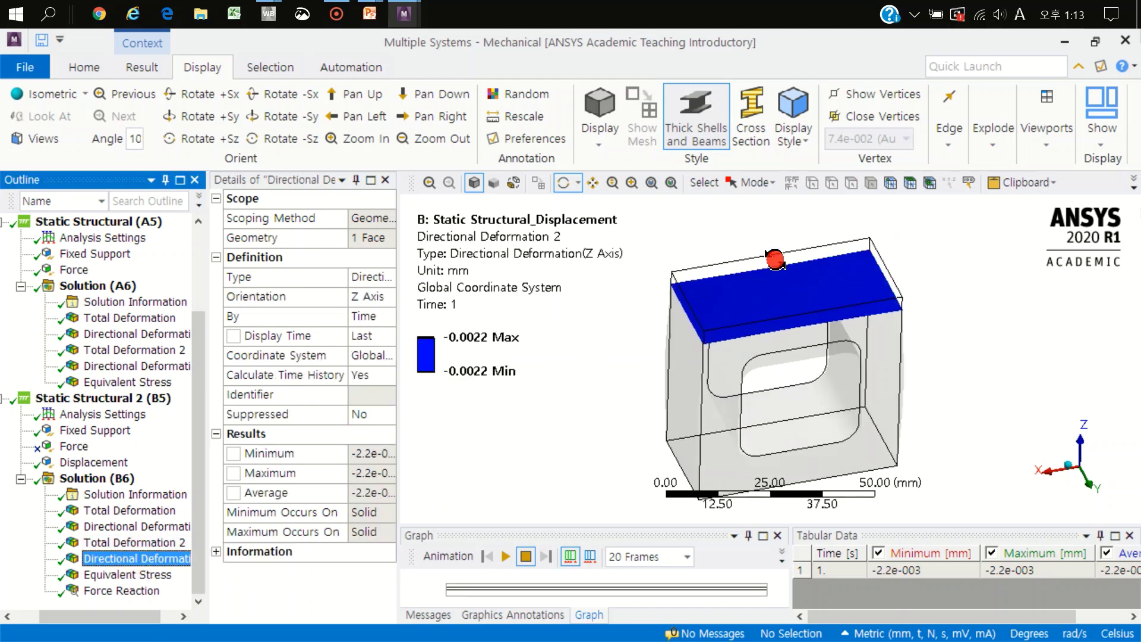
Step: Show the displacement case's Equivalent Stress (0.12–13.6 MPa), zooming into a hole corner and back out
{"action": "left_click", "coordinate": [122, 574]}
{"action": "left_click_drag", "start_coordinate": [859, 340], "coordinate": [828, 255]}
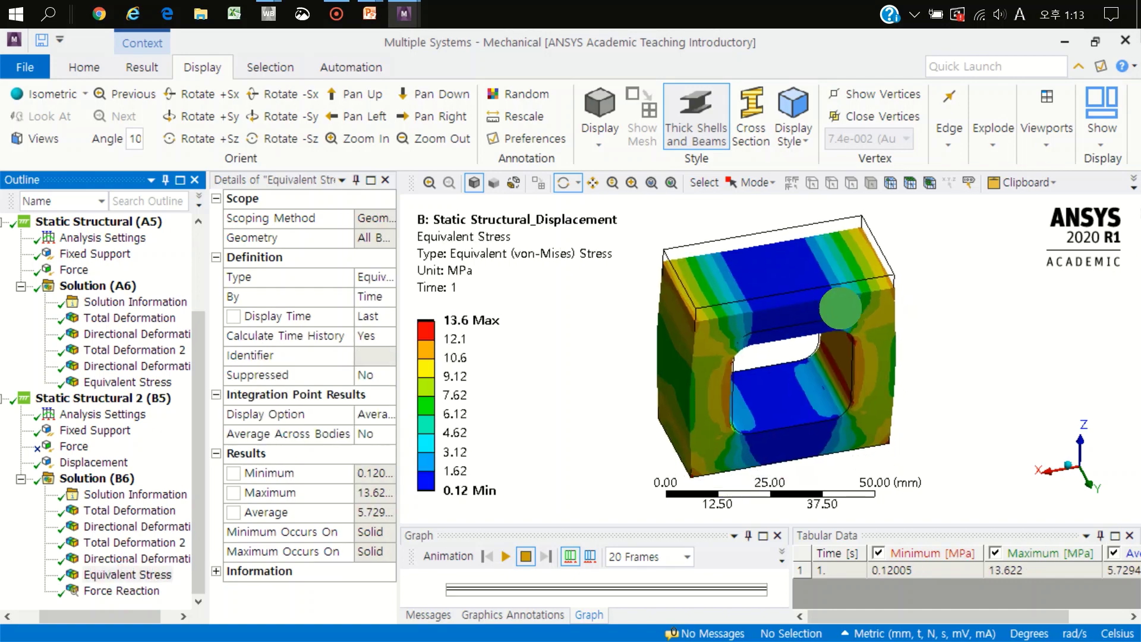
{"action": "scroll", "coordinate": [848, 321], "scroll_direction": "up", "scroll_amount": 3}
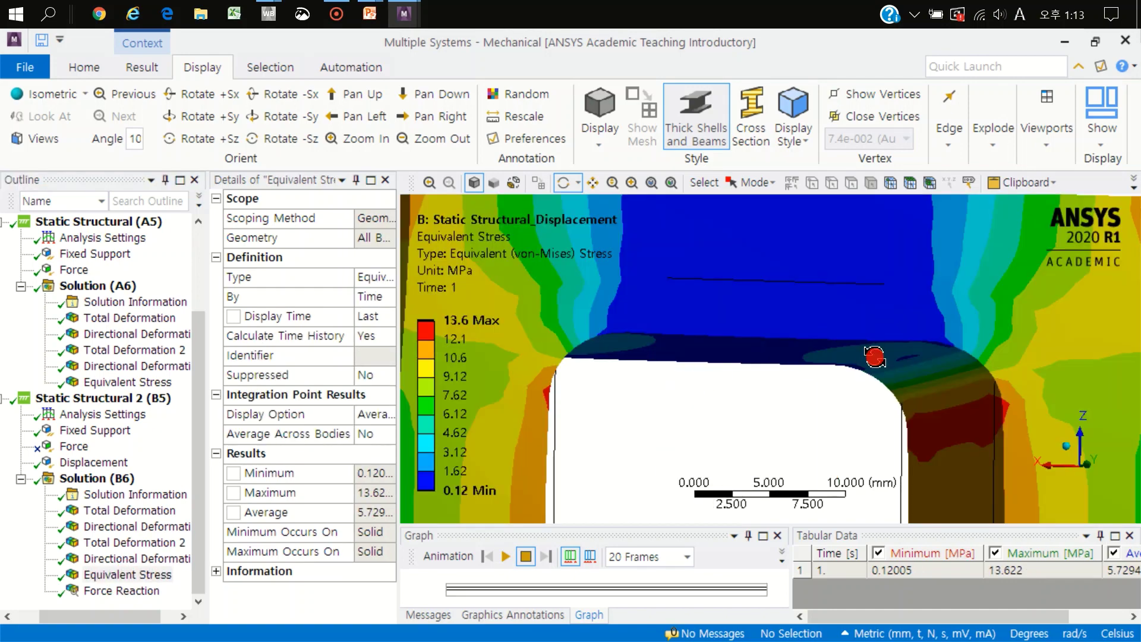
{"action": "scroll", "coordinate": [876, 359], "scroll_direction": "up", "scroll_amount": 1}
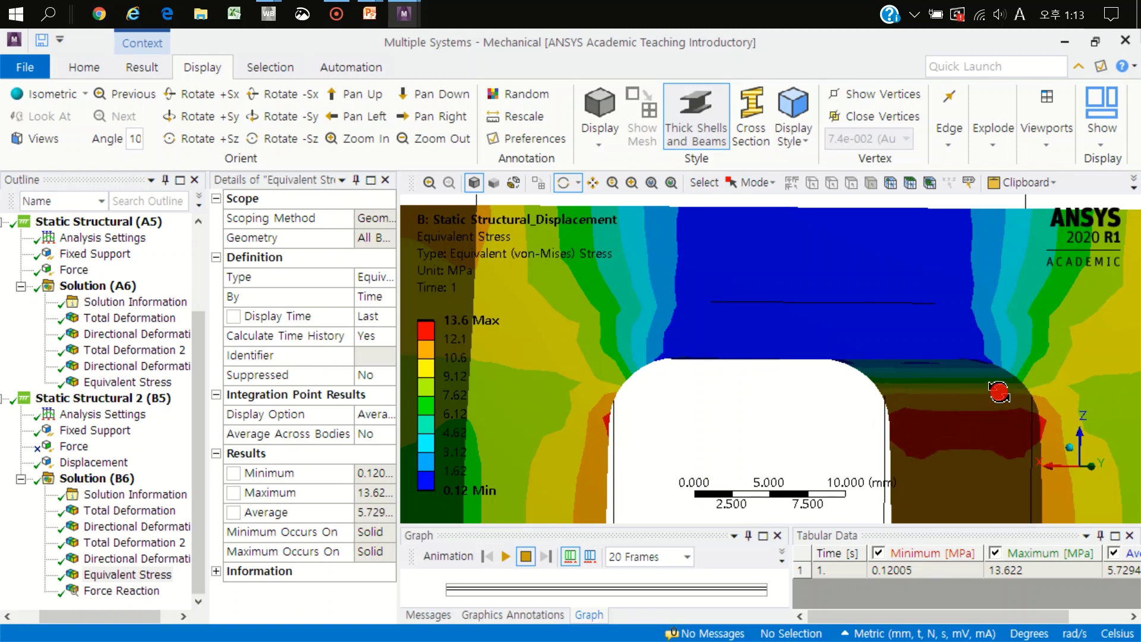
{"action": "scroll", "coordinate": [891, 329], "scroll_direction": "down", "scroll_amount": 3}
{"action": "mouse_move", "coordinate": [892, 329]}
{"action": "left_mouse_down"}
{"action": "mouse_move", "coordinate": [772, 356]}
{"action": "mouse_move", "coordinate": [710, 312]}
{"action": "left_mouse_up"}
{"action": "scroll", "coordinate": [767, 359], "scroll_direction": "up", "scroll_amount": 3}
{"action": "scroll", "coordinate": [767, 358], "scroll_direction": "down", "scroll_amount": 1}
{"action": "scroll", "coordinate": [755, 375], "scroll_direction": "down", "scroll_amount": 1}
{"action": "scroll", "coordinate": [769, 334], "scroll_direction": "down", "scroll_amount": 1}
Step: Show force-case and displacement-case Equivalent Stress in two vertical viewports, both in front view
{"action": "left_click", "coordinate": [1048, 146]}
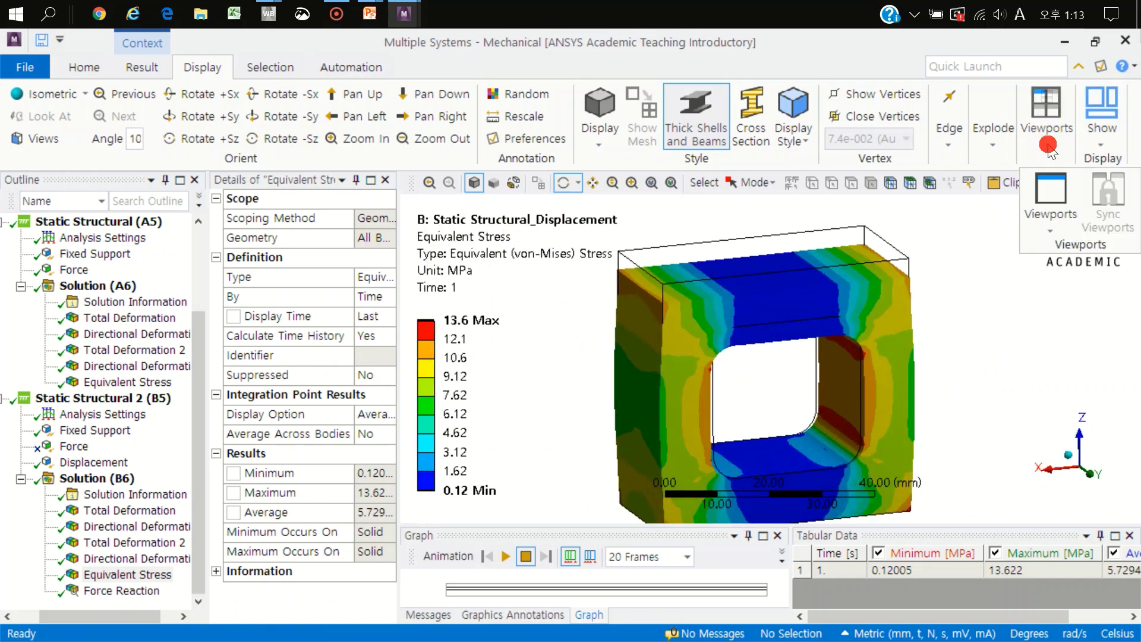
{"action": "left_click", "coordinate": [1049, 223]}
{"action": "left_click", "coordinate": [1014, 288]}
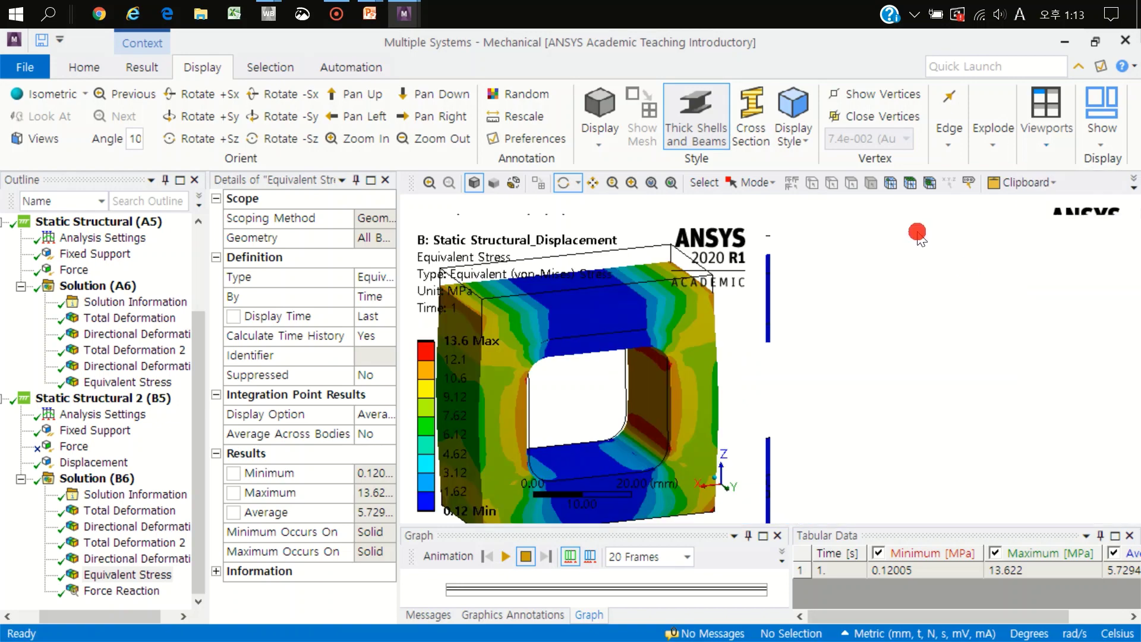
{"action": "left_click", "coordinate": [148, 382]}
{"action": "left_click", "coordinate": [732, 485]}
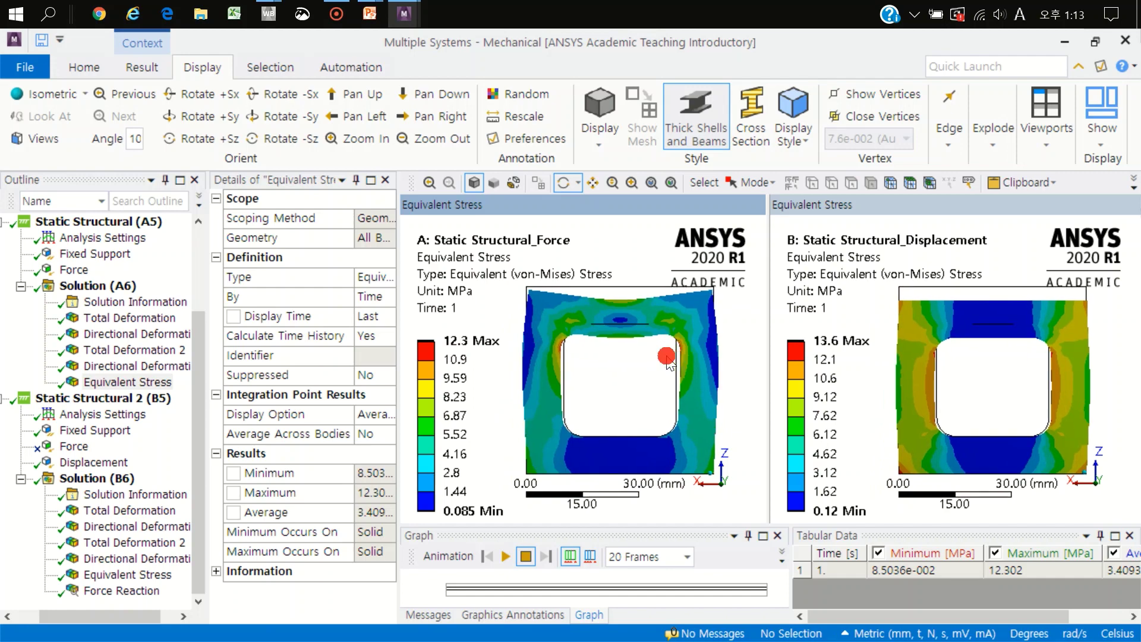
{"action": "left_click", "coordinate": [888, 213]}
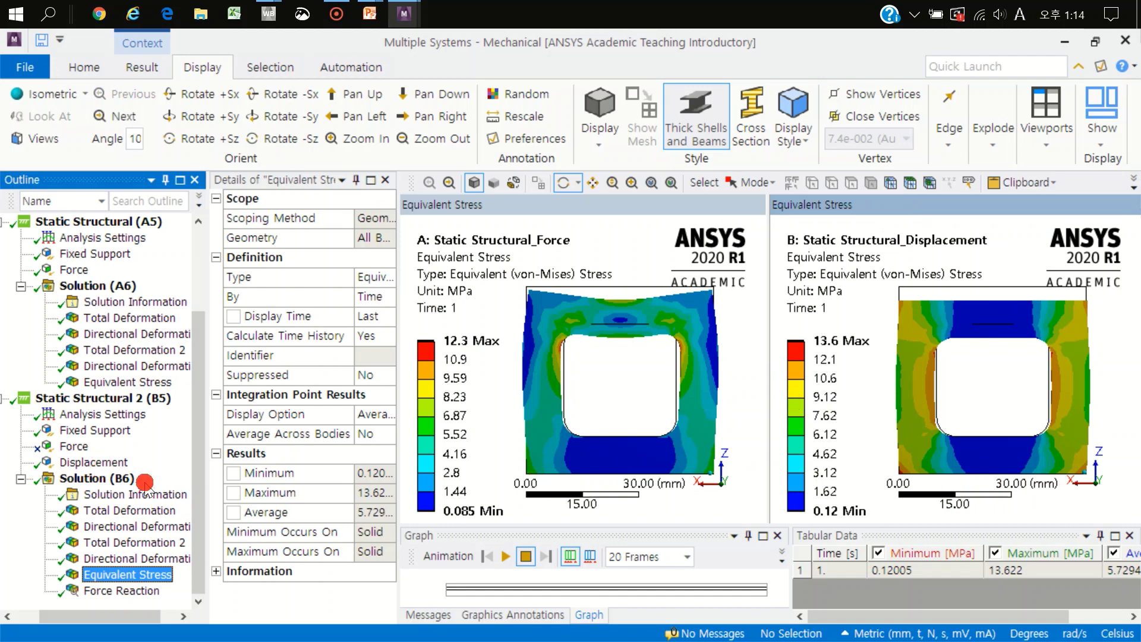
Step: Check the displacement case's Force Reaction of -4787.7 N in Z, then return to PowerPoint
{"action": "left_click", "coordinate": [123, 591]}
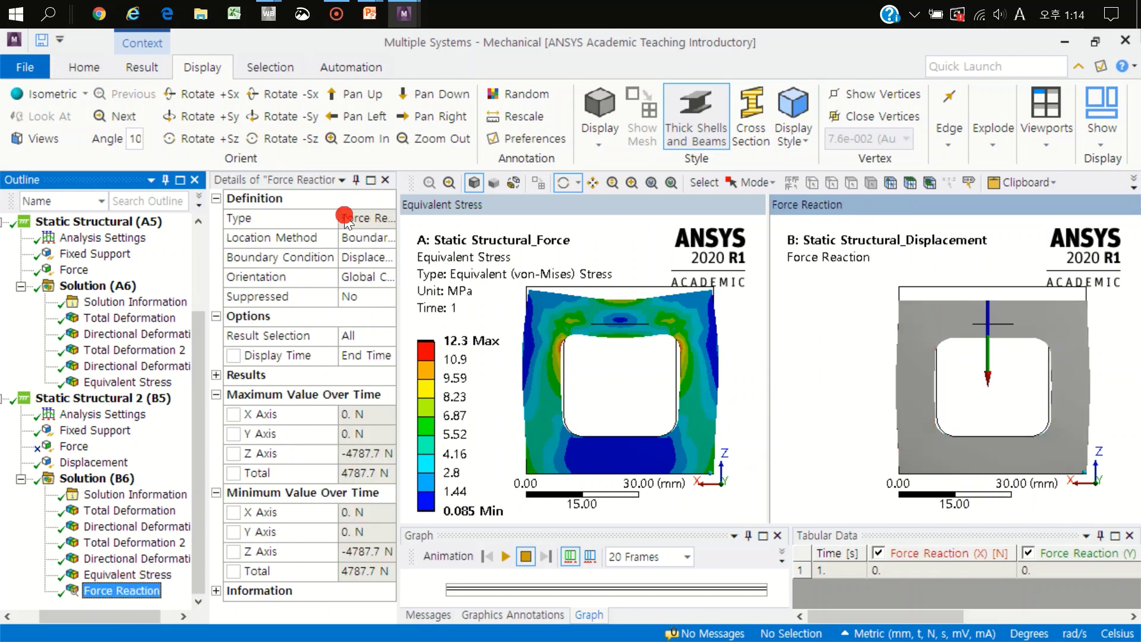
{"action": "left_click", "coordinate": [338, 213]}
{"action": "left_click", "coordinate": [239, 370]}
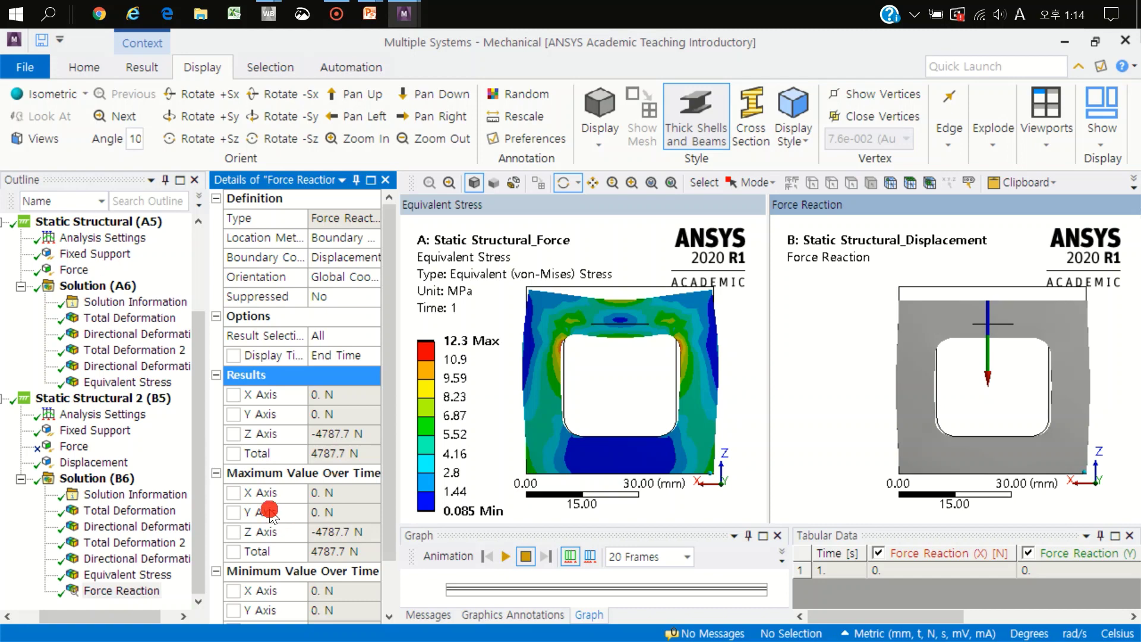
{"action": "left_click", "coordinate": [141, 574]}
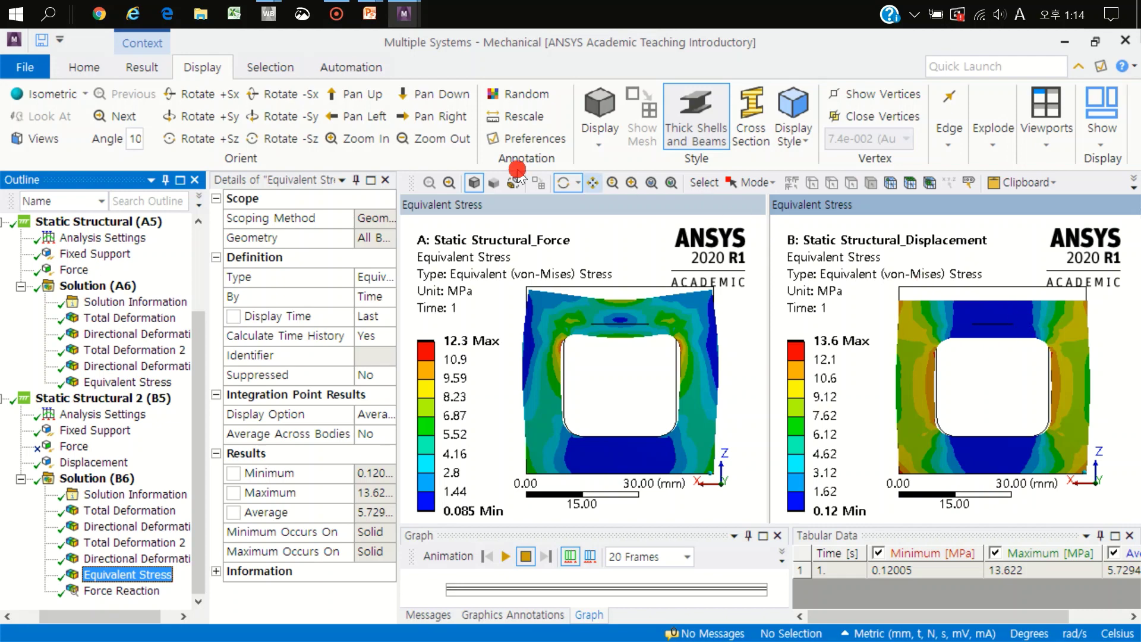
{"action": "left_click", "coordinate": [368, 13]}
Step: Advance the slideshow to the summary slide concluding Force and Displacement behaviour
{"action": "left_click", "coordinate": [442, 87]}
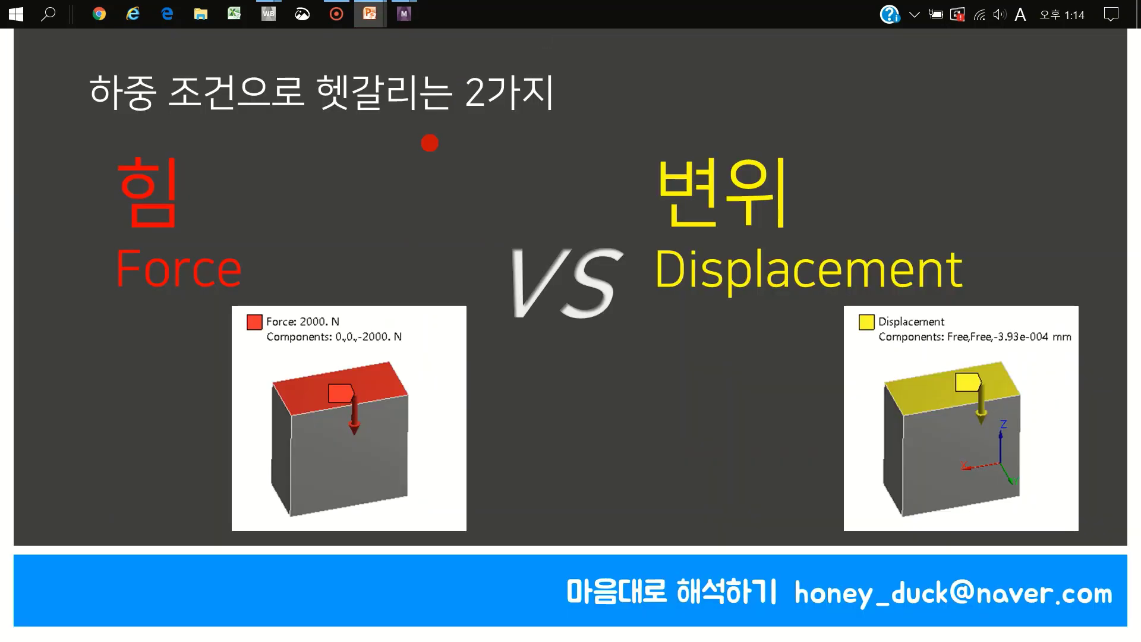
{"action": "left_click", "coordinate": [560, 386]}
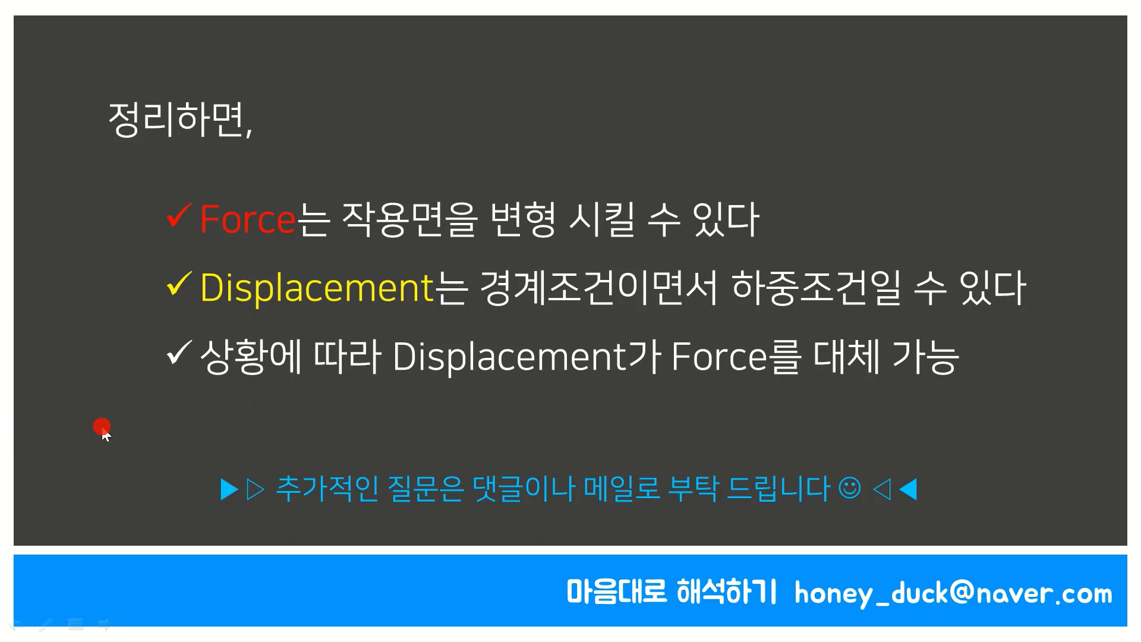